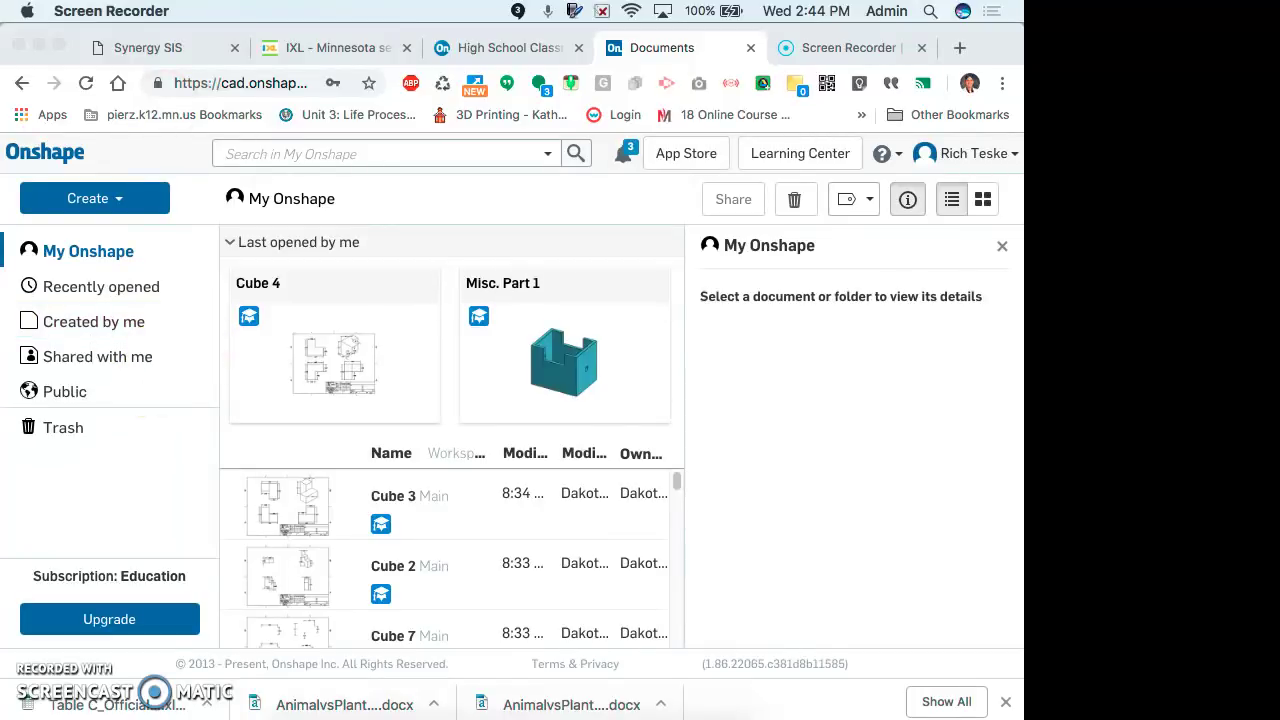
- Create a new document named Cube
{"action": "left_click", "coordinate": [103, 198]}
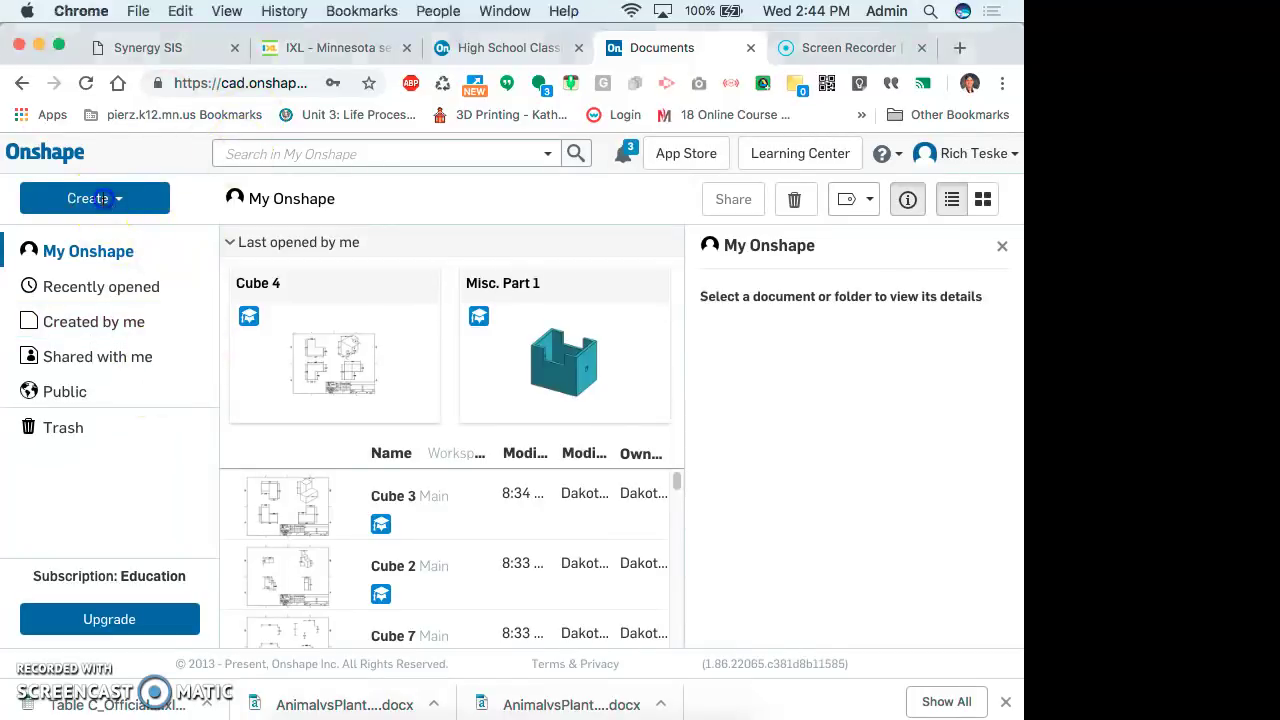
{"action": "left_click", "coordinate": [118, 198]}
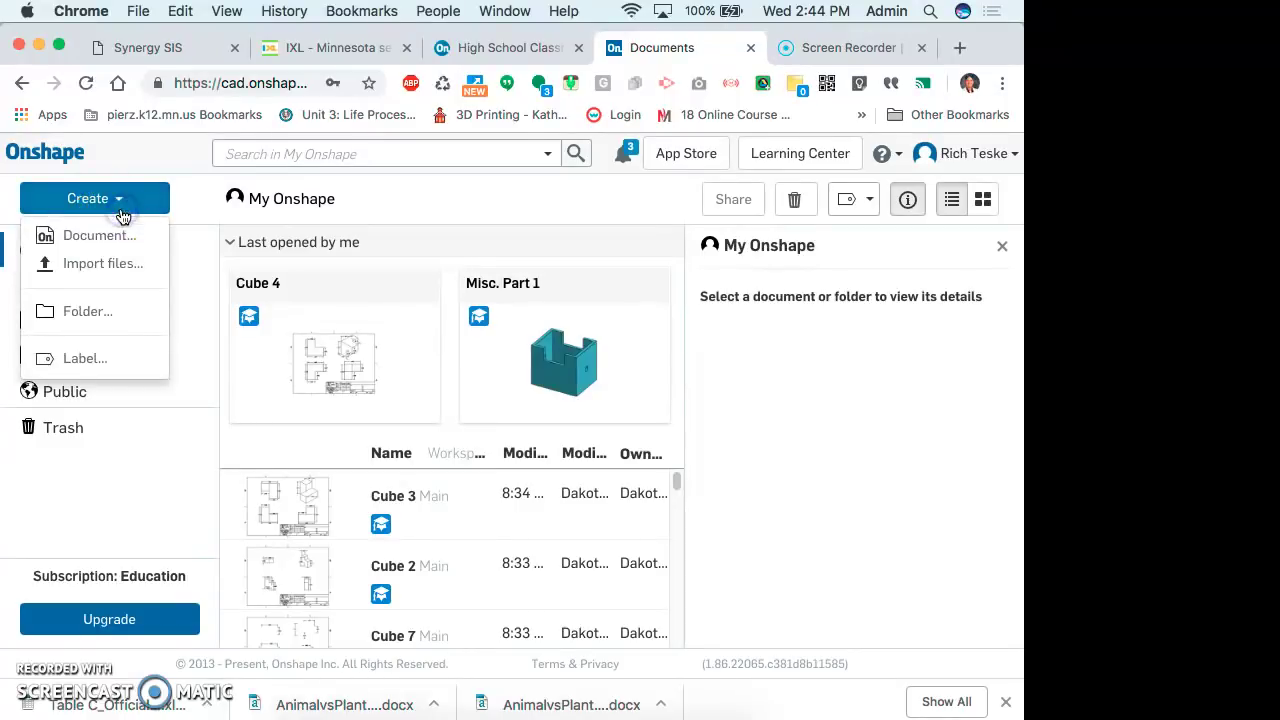
{"action": "left_click", "coordinate": [110, 238]}
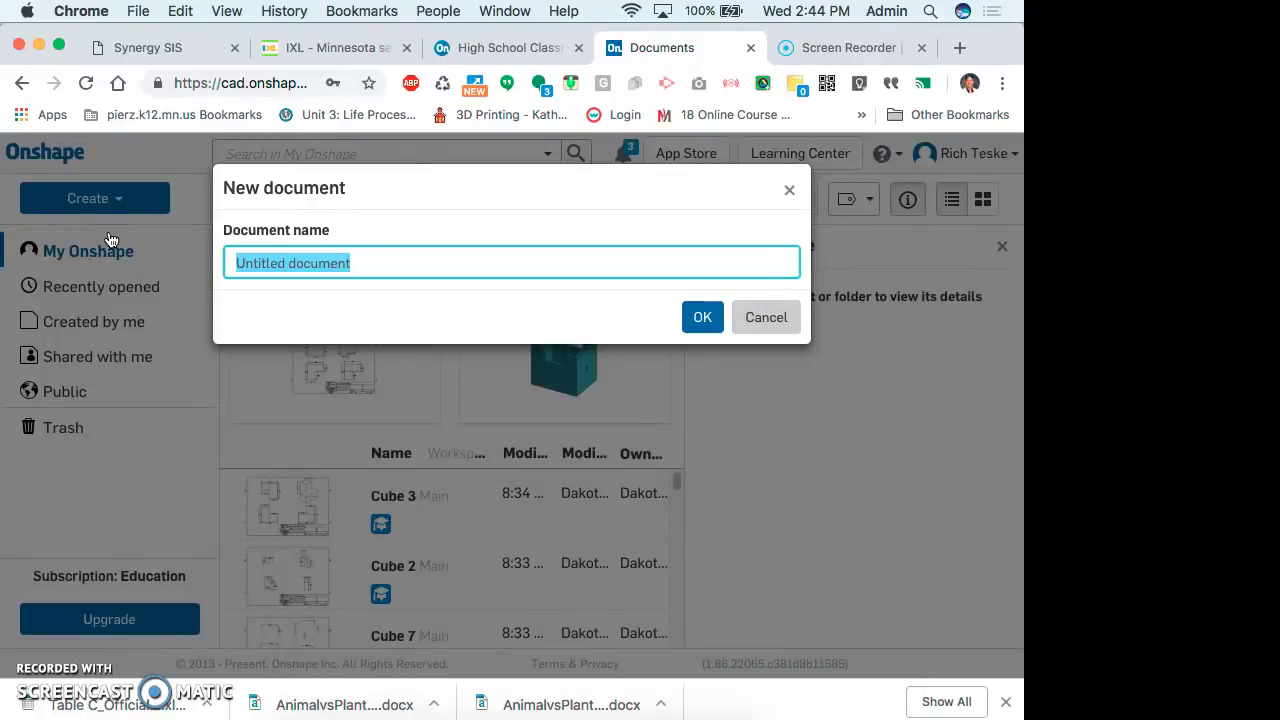
{"action": "type", "text": "Cube"}
{"action": "key", "text": "Return"}
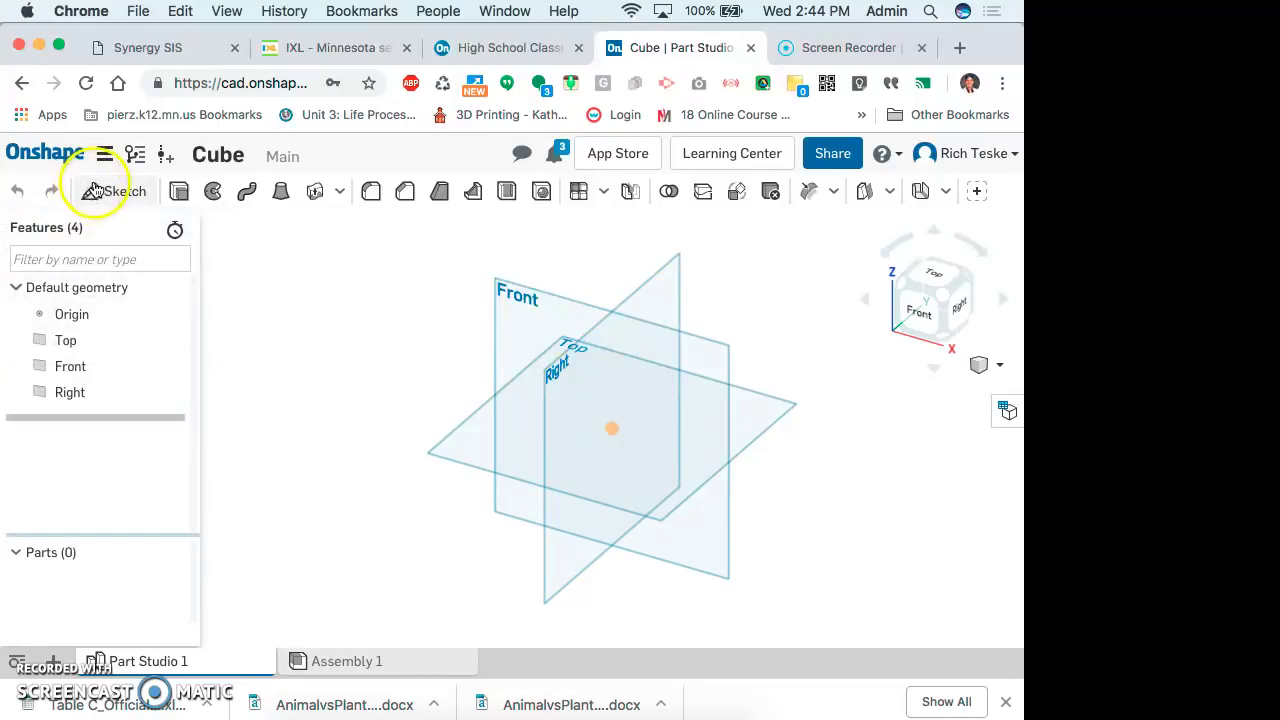
- Start a new sketch on the Top plane
{"action": "key", "text": "s"}
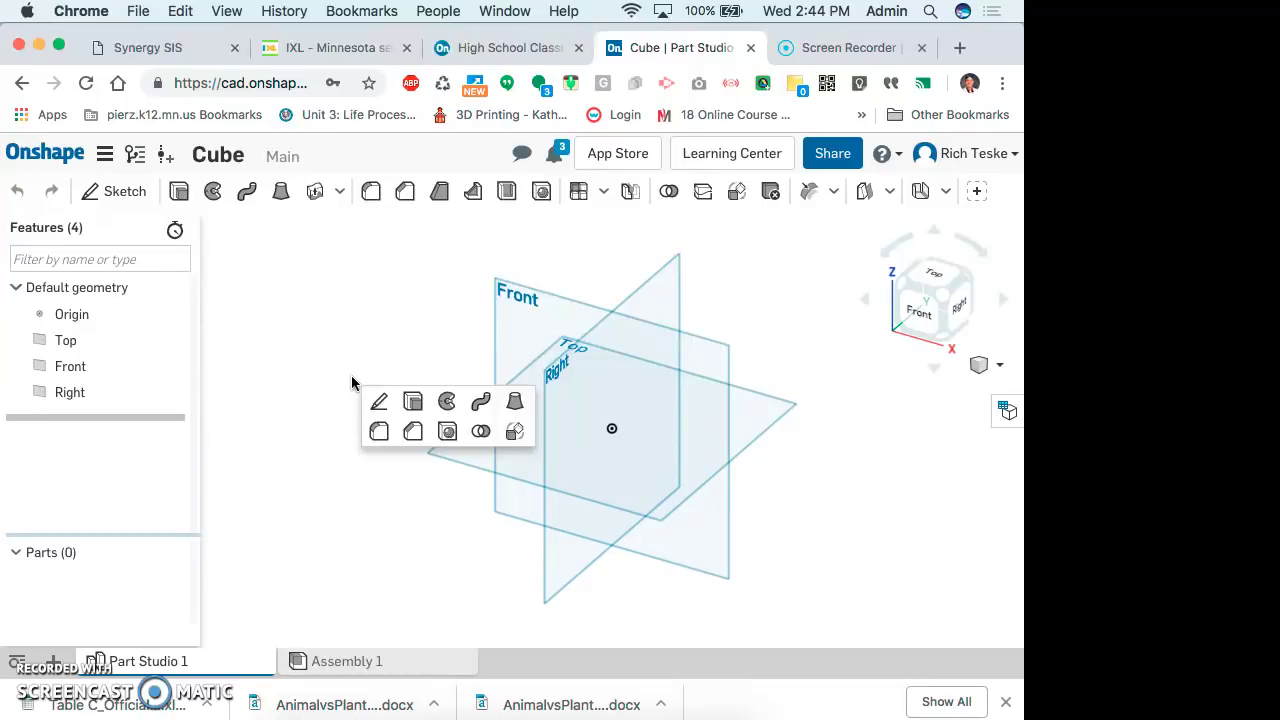
{"action": "left_click", "coordinate": [379, 403]}
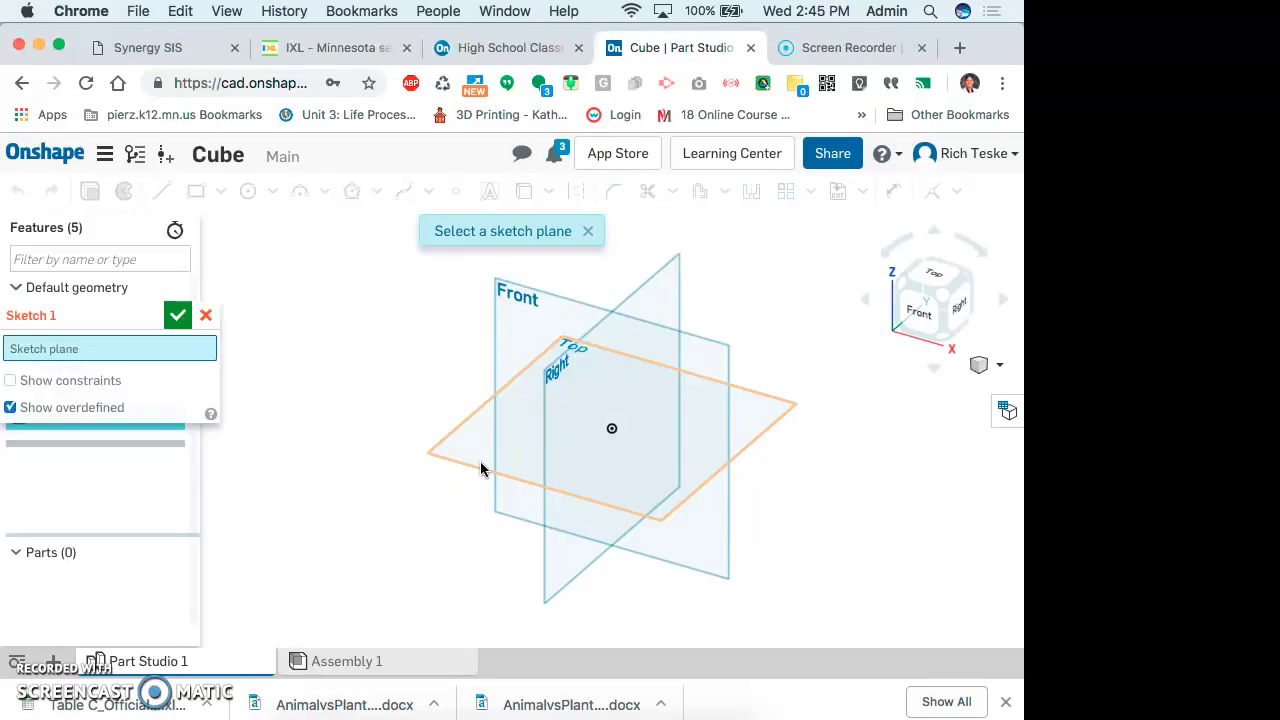
{"action": "left_click", "coordinate": [480, 461]}
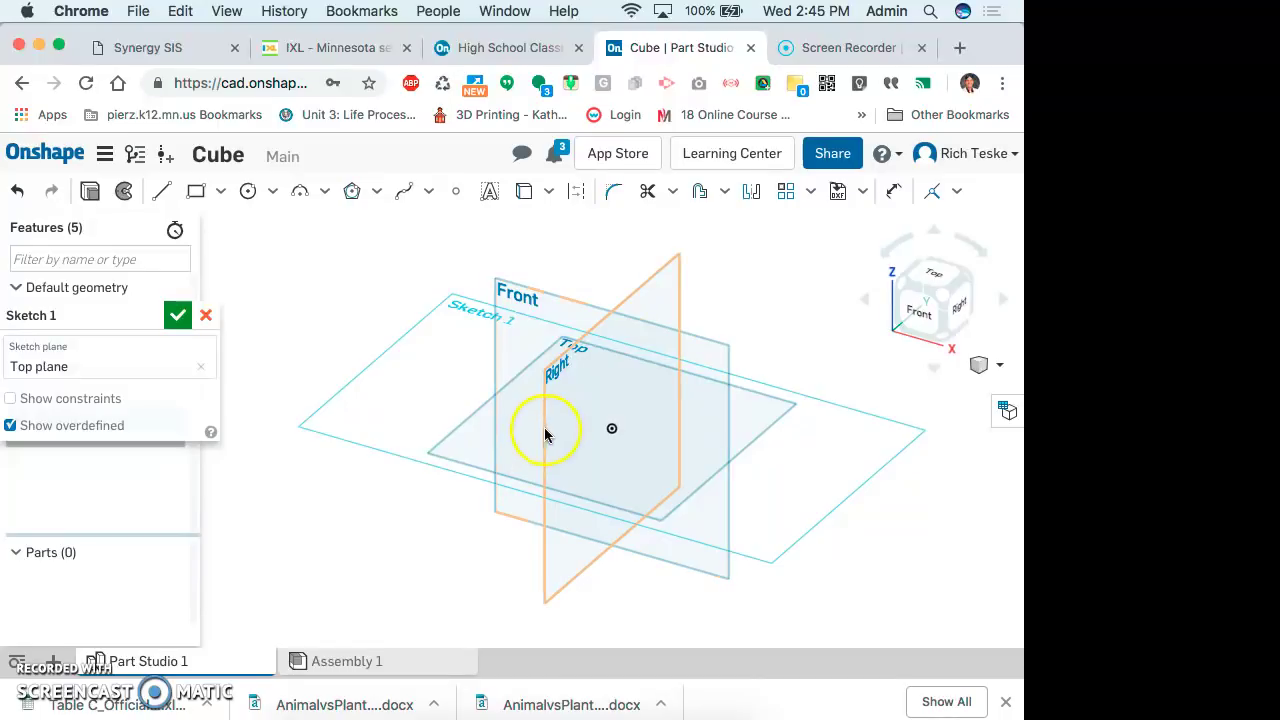
{"action": "scroll", "coordinate": [549, 439], "scroll_direction": "down", "scroll_amount": 2}
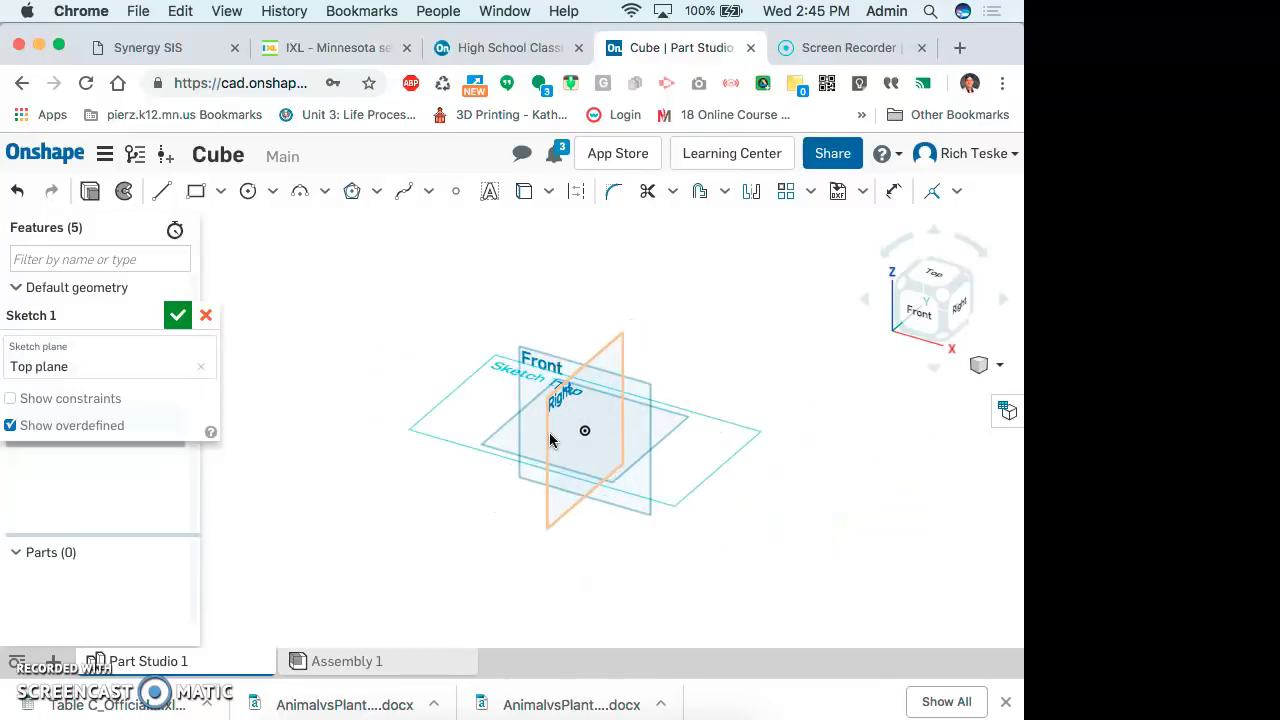
{"action": "scroll", "coordinate": [549, 439], "scroll_direction": "up", "scroll_amount": 5}
{"action": "scroll", "coordinate": [549, 439], "scroll_direction": "down", "scroll_amount": 5}
{"action": "scroll", "coordinate": [549, 439], "scroll_direction": "down", "scroll_amount": 2}
{"action": "scroll", "coordinate": [549, 439], "scroll_direction": "up", "scroll_amount": 1}
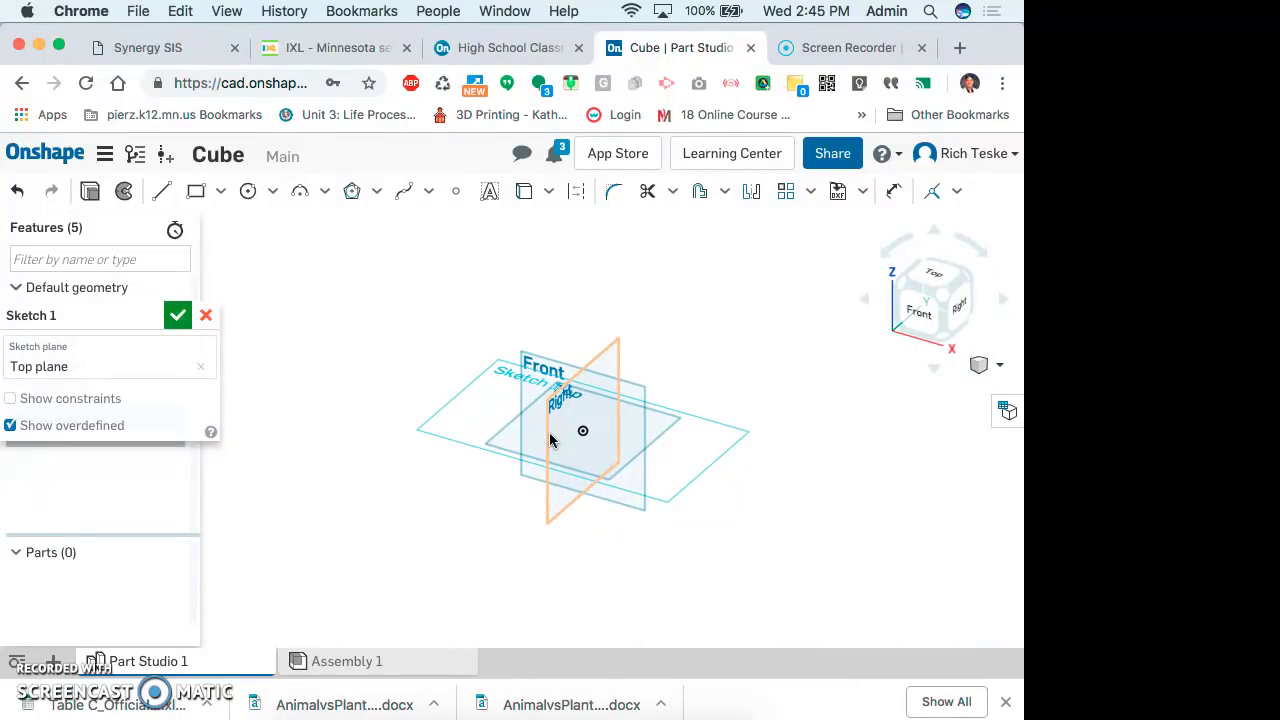
{"action": "scroll", "coordinate": [549, 439], "scroll_direction": "down", "scroll_amount": 1}
{"action": "scroll", "coordinate": [549, 439], "scroll_direction": "up", "scroll_amount": 2}
{"action": "scroll", "coordinate": [549, 439], "scroll_direction": "down", "scroll_amount": 4}
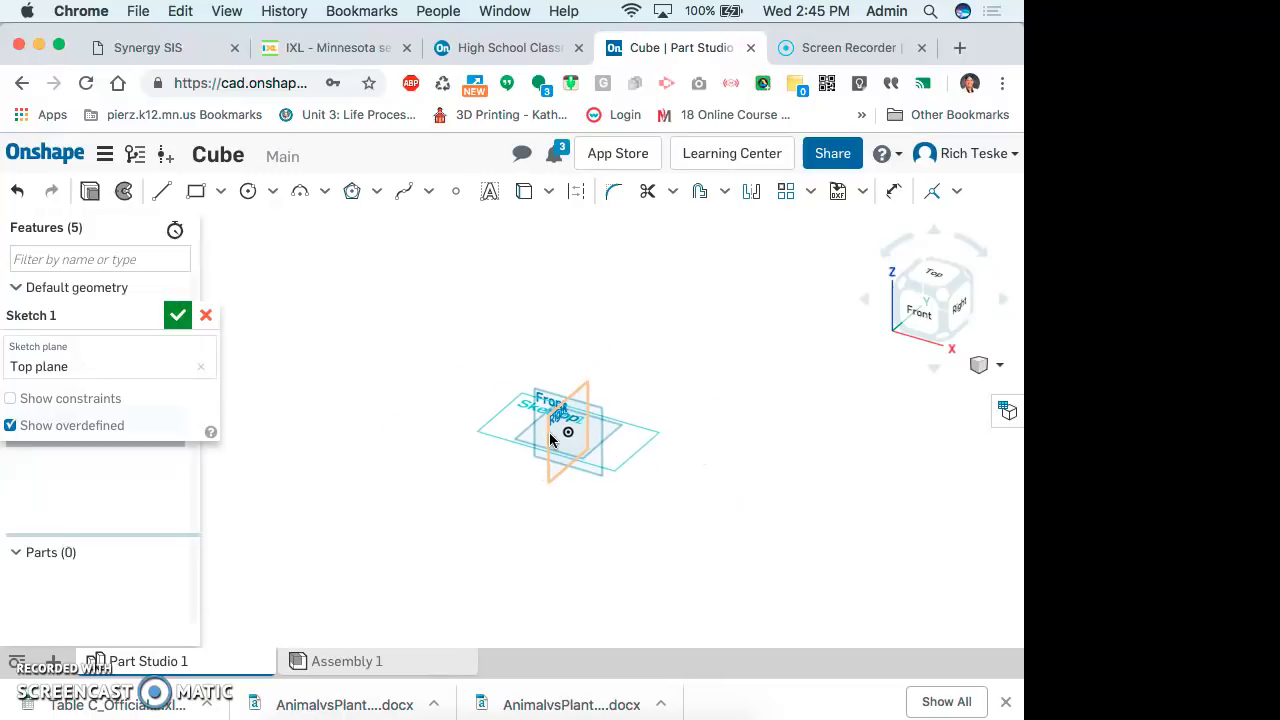
{"action": "scroll", "coordinate": [549, 439], "scroll_direction": "up", "scroll_amount": 3}
{"action": "scroll", "coordinate": [549, 439], "scroll_direction": "down", "scroll_amount": 3}
{"action": "scroll", "coordinate": [549, 439], "scroll_direction": "up", "scroll_amount": 4}
{"action": "scroll", "coordinate": [549, 439], "scroll_direction": "down", "scroll_amount": 5}
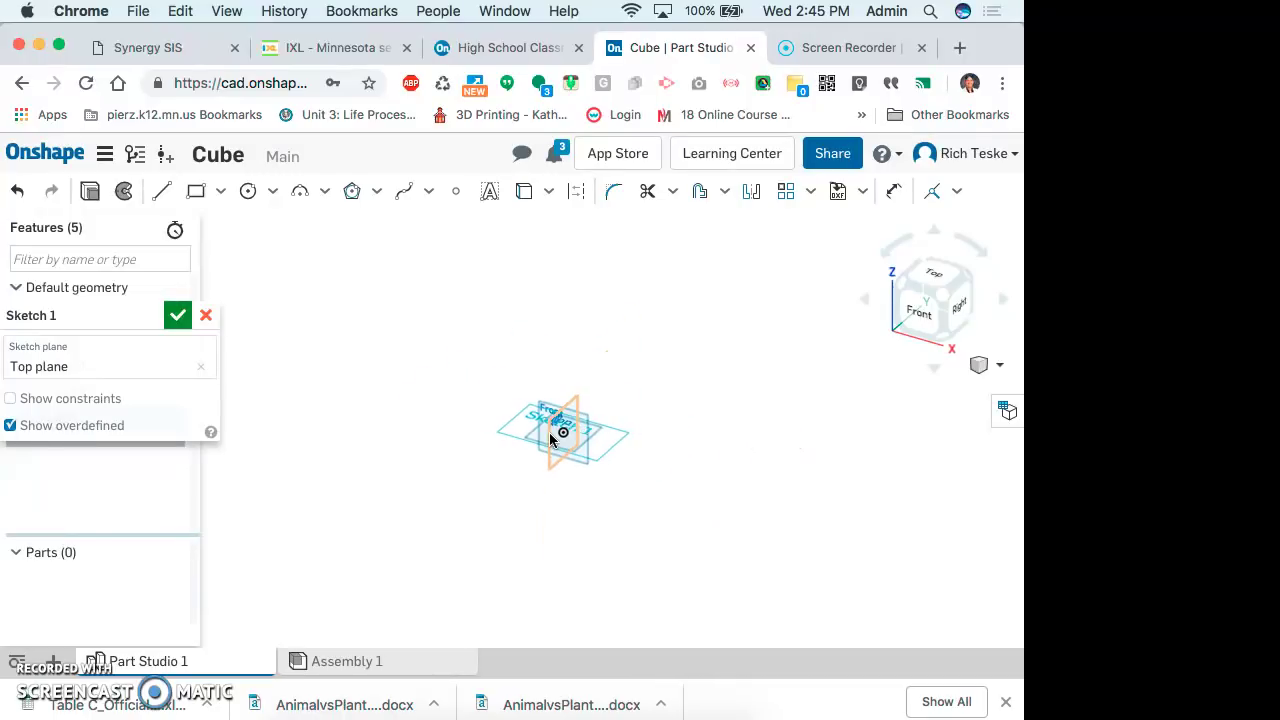
{"action": "scroll", "coordinate": [549, 439], "scroll_direction": "up", "scroll_amount": 6}
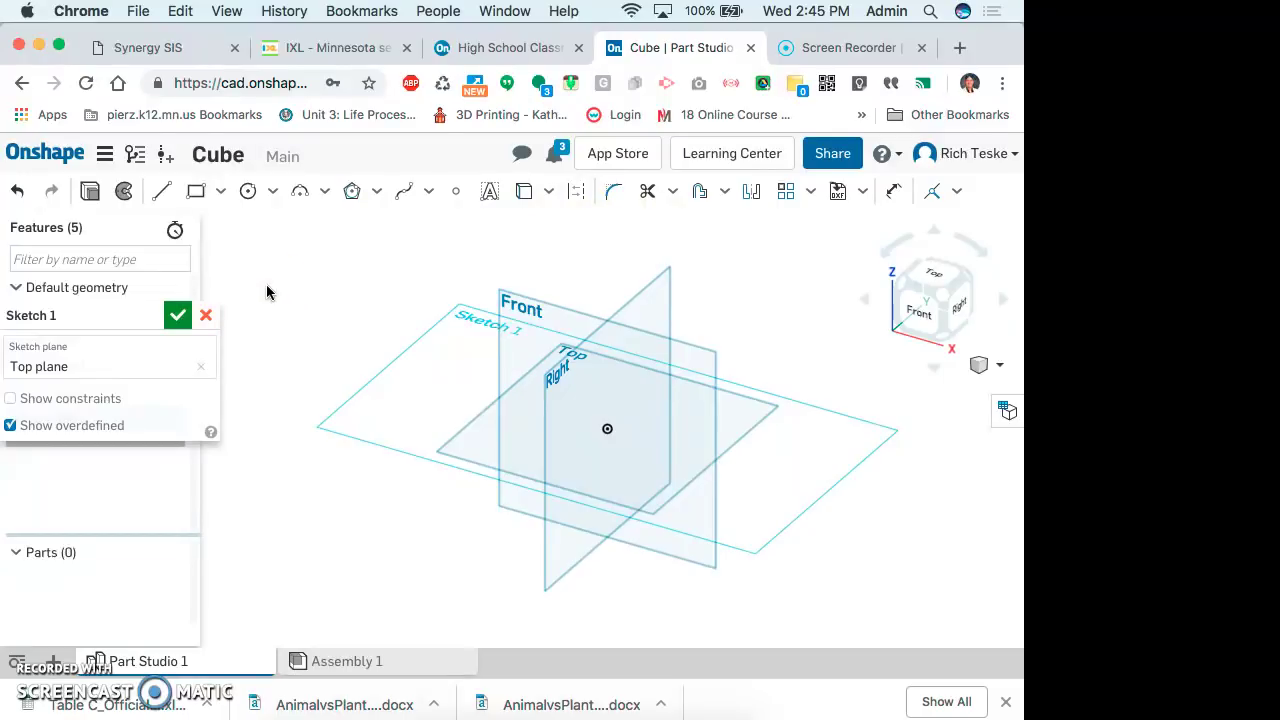
{"action": "scroll", "coordinate": [267, 290], "scroll_direction": "down", "scroll_amount": 2}
{"action": "scroll", "coordinate": [266, 290], "scroll_direction": "up", "scroll_amount": 5}
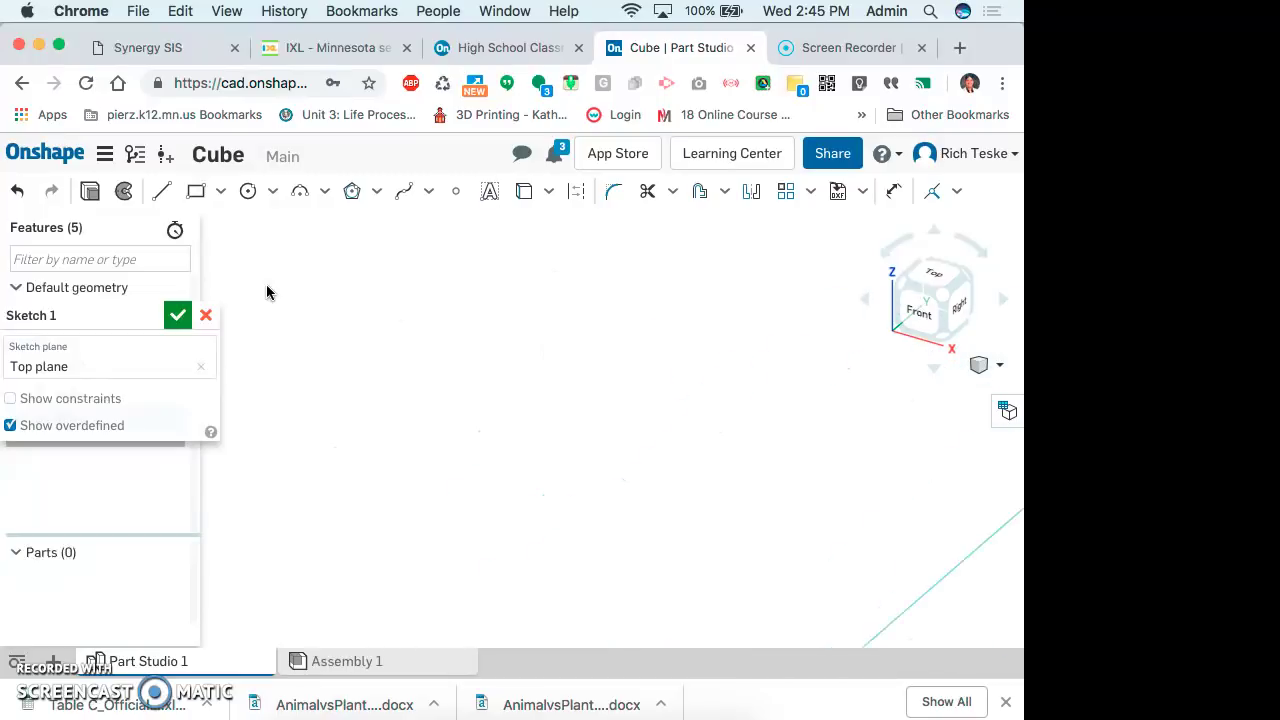
{"action": "scroll", "coordinate": [266, 292], "scroll_direction": "down", "scroll_amount": 5}
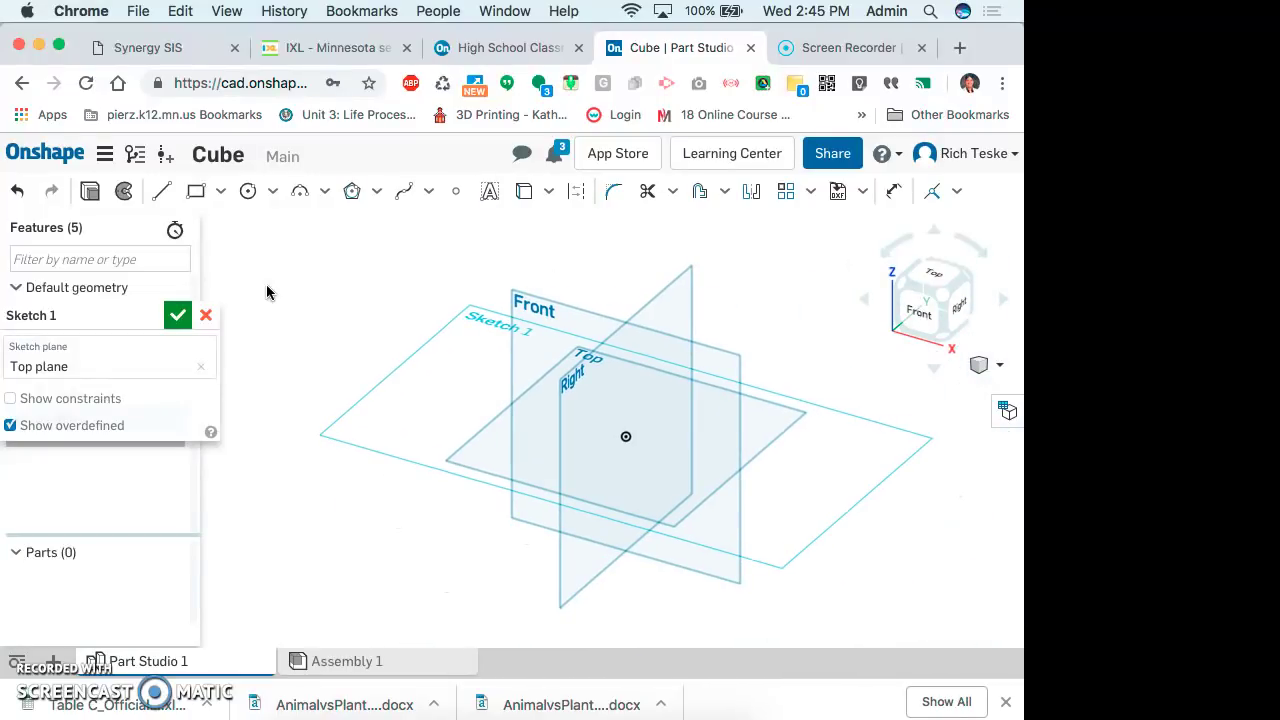
{"action": "left_click", "coordinate": [368, 298]}
{"action": "left_click", "coordinate": [635, 415]}
{"action": "scroll", "coordinate": [635, 415], "scroll_direction": "up", "scroll_amount": 5}
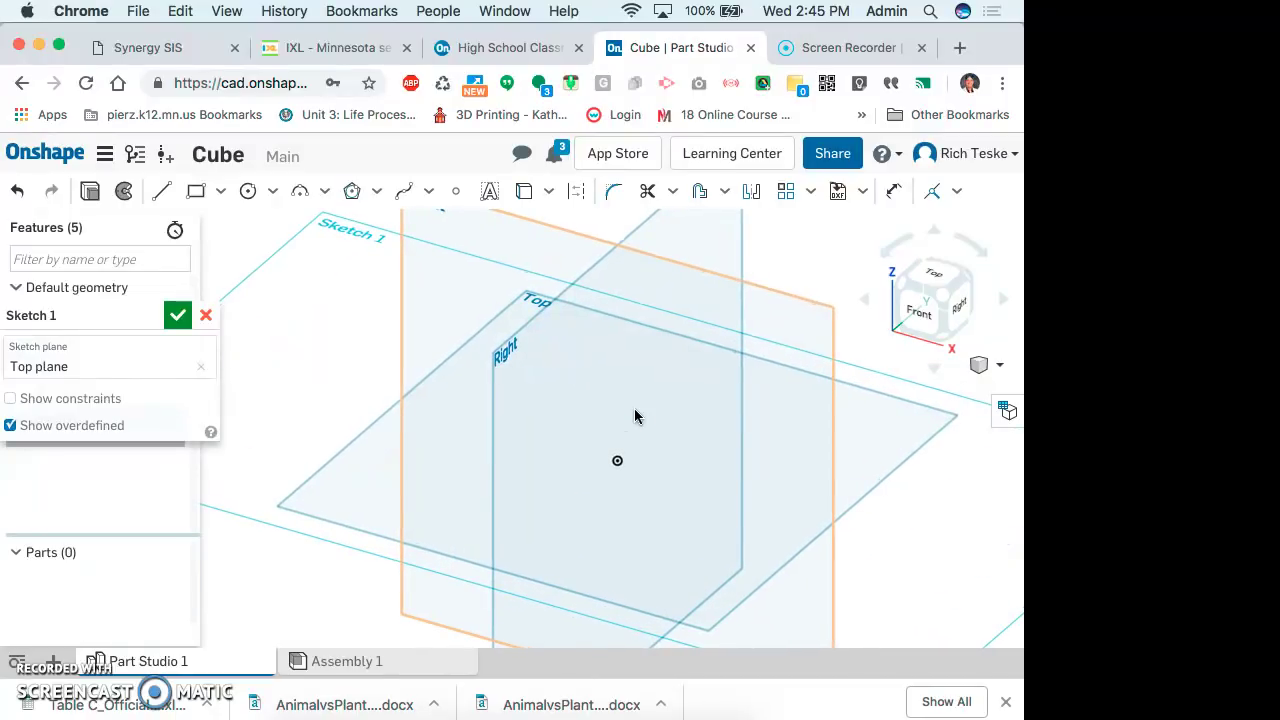
{"action": "scroll", "coordinate": [635, 415], "scroll_direction": "down", "scroll_amount": 5}
{"action": "left_click", "coordinate": [353, 482]}
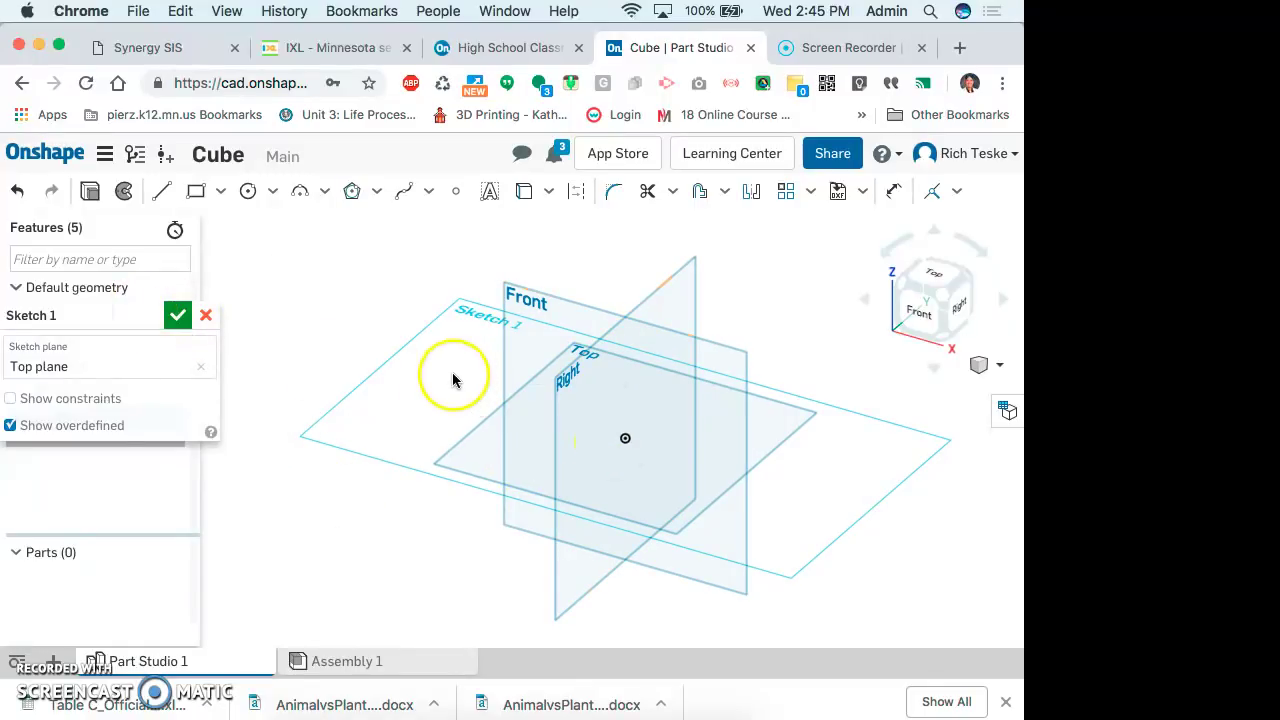
- Fit the view and orient it normal to the sketch on the Top plane
{"action": "right_click", "coordinate": [388, 363]}
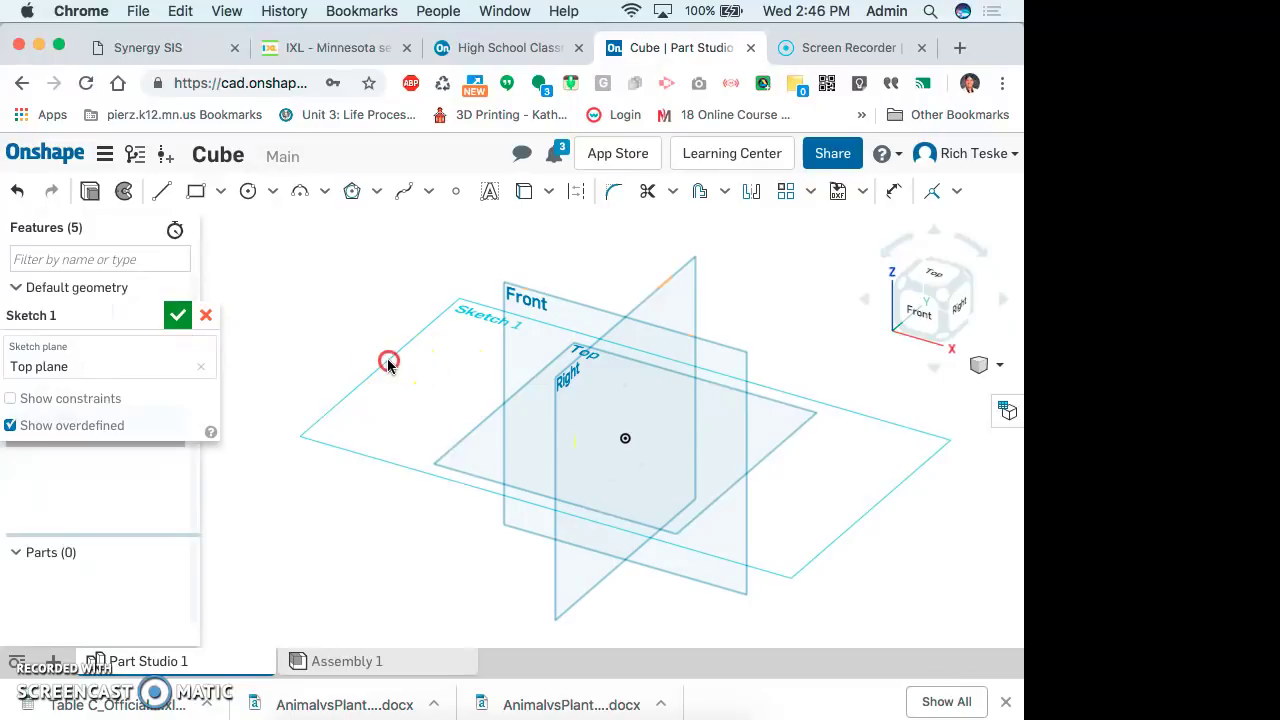
{"action": "left_click", "coordinate": [456, 508]}
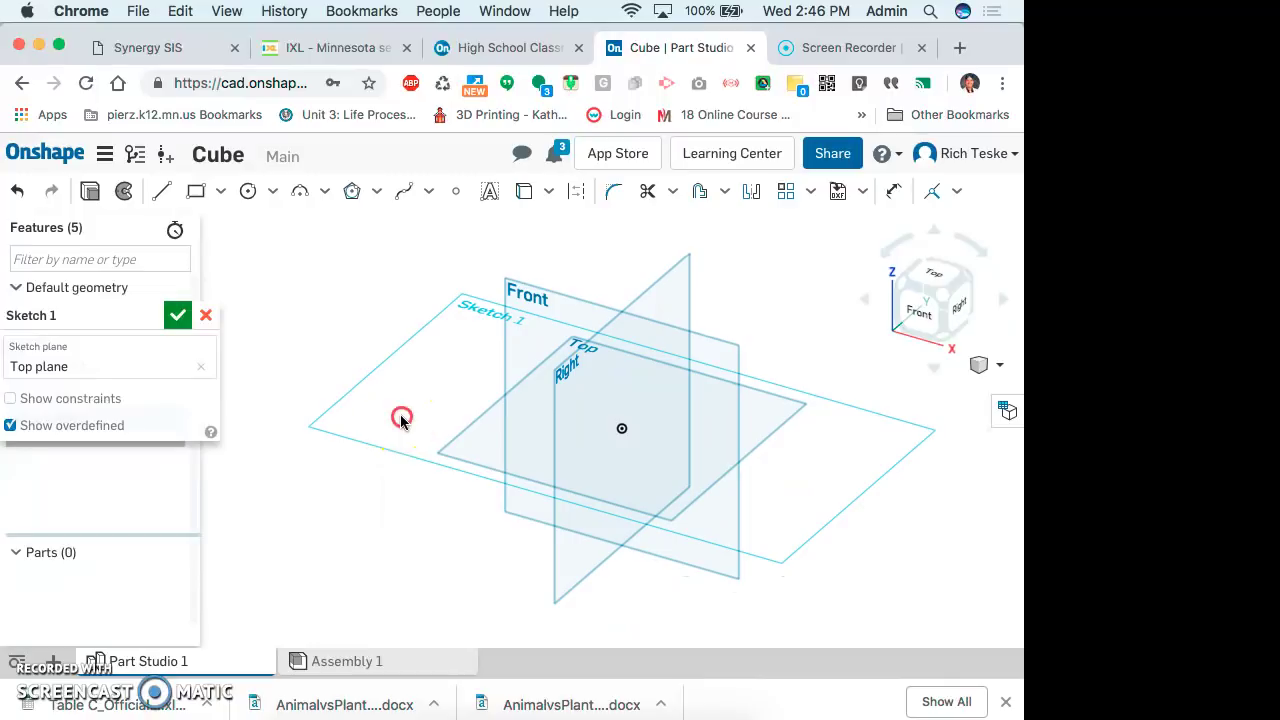
{"action": "right_click", "coordinate": [400, 419]}
{"action": "left_click", "coordinate": [453, 575]}
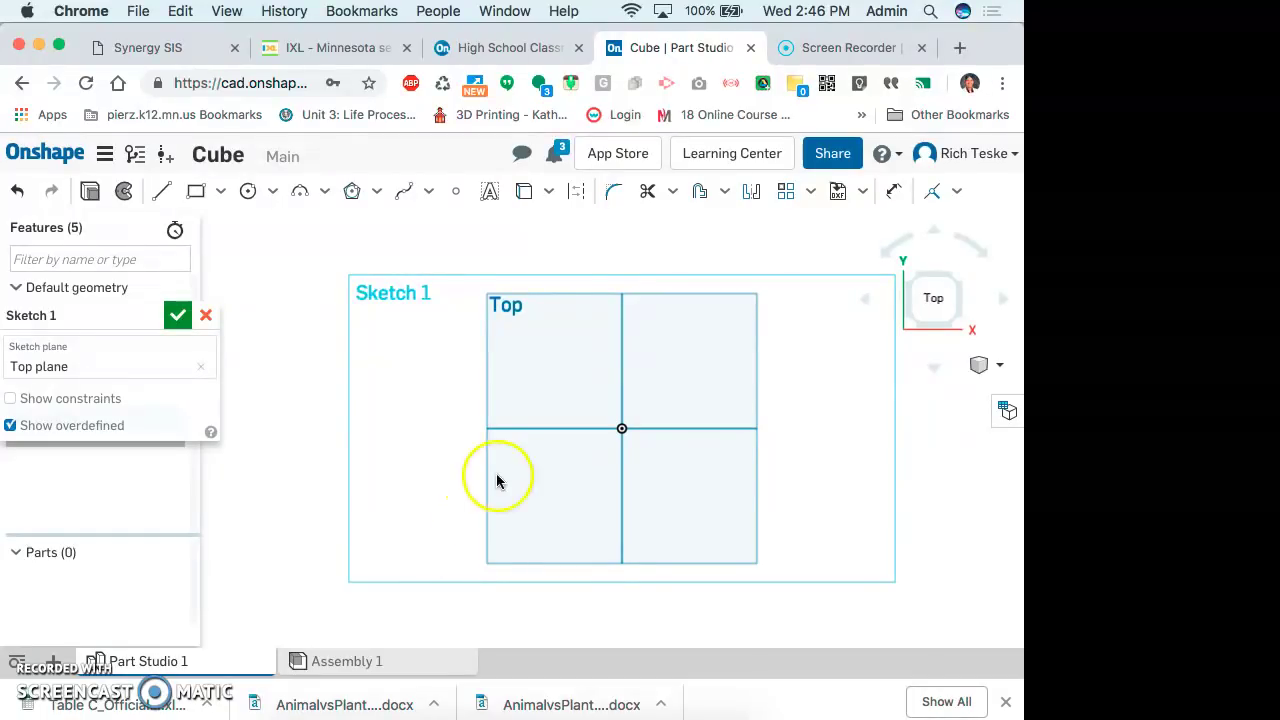
{"action": "left_click", "coordinate": [196, 191]}
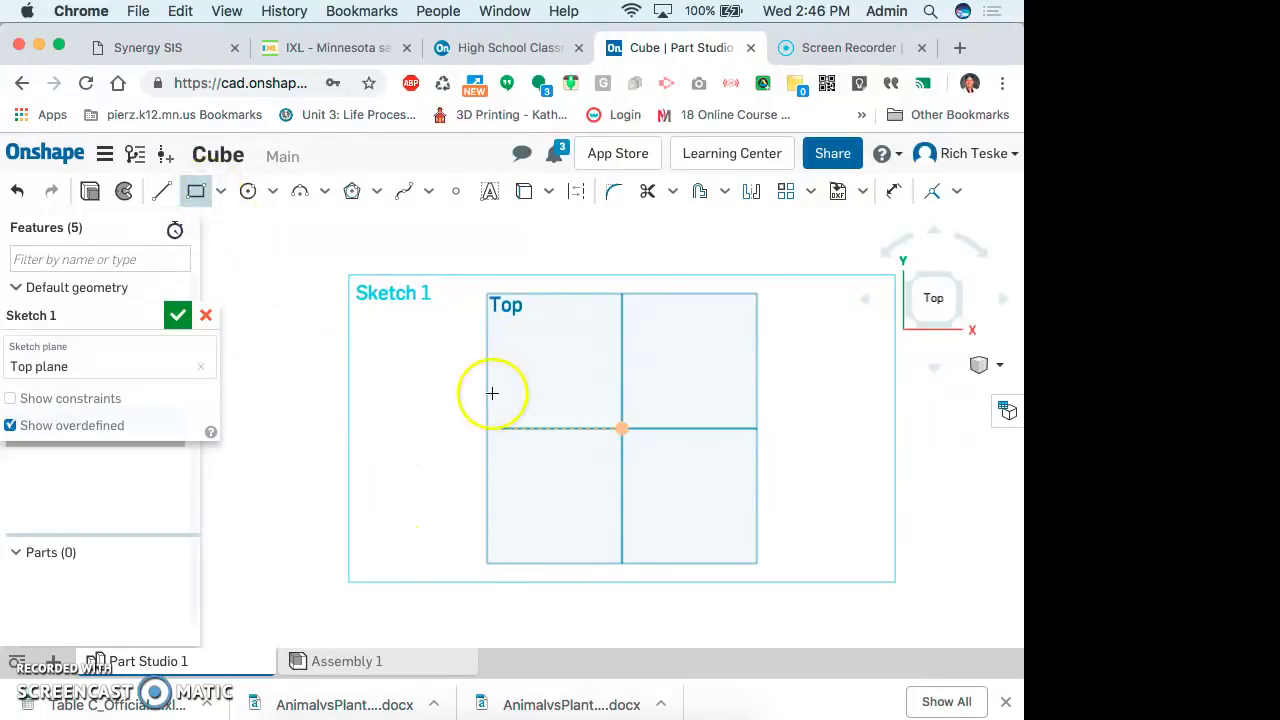
{"action": "left_click", "coordinate": [453, 302]}
{"action": "left_click_drag", "start_coordinate": [794, 568], "coordinate": [740, 606]}
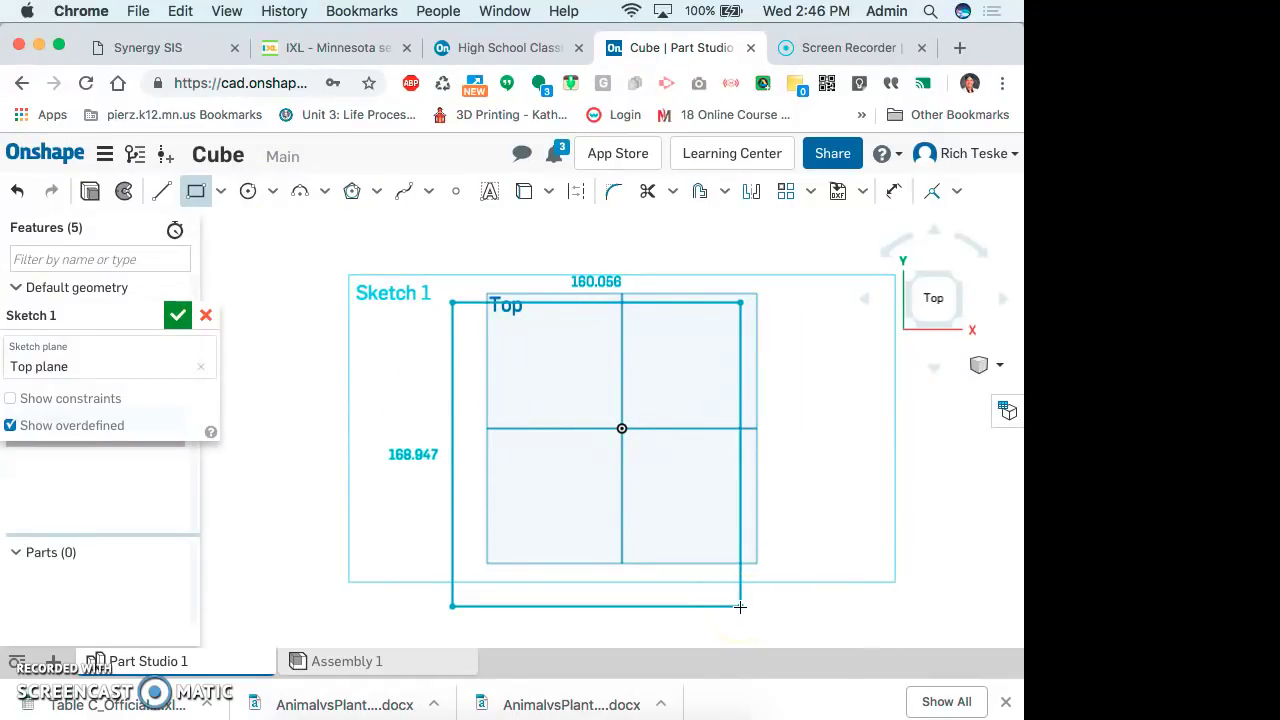
{"action": "right_click", "coordinate": [422, 357]}
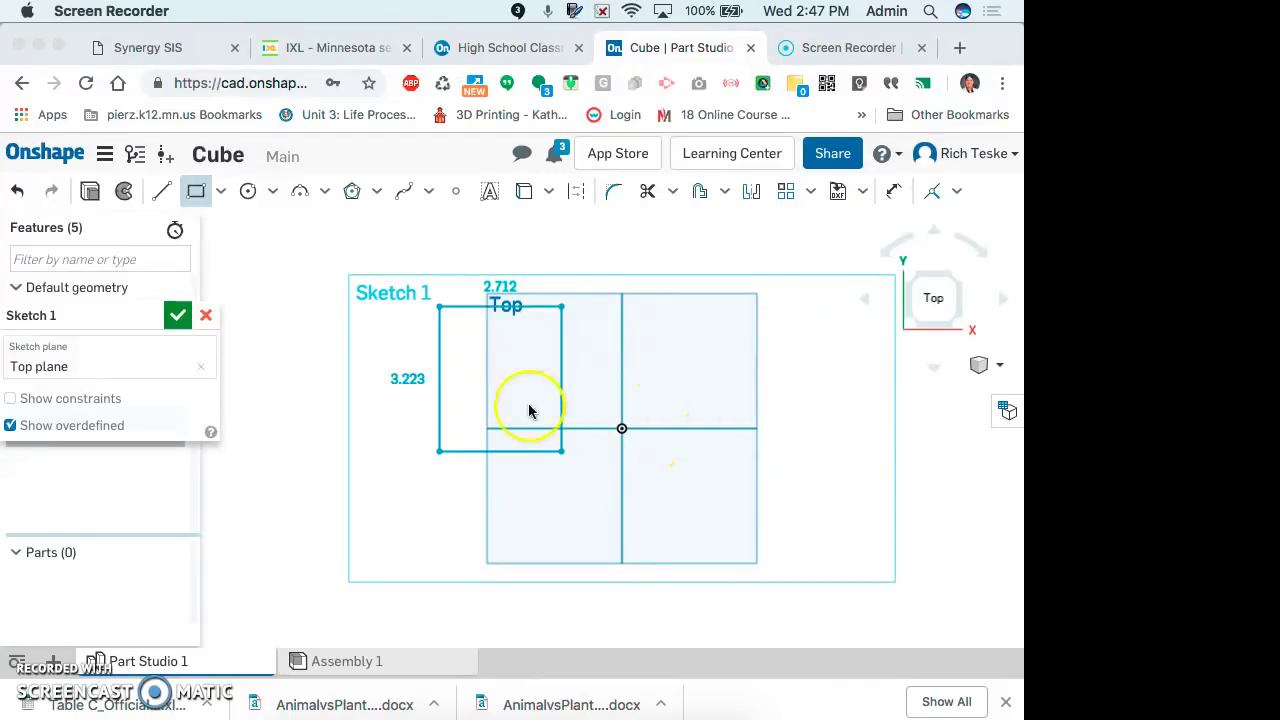
{"action": "left_click", "coordinate": [196, 191]}
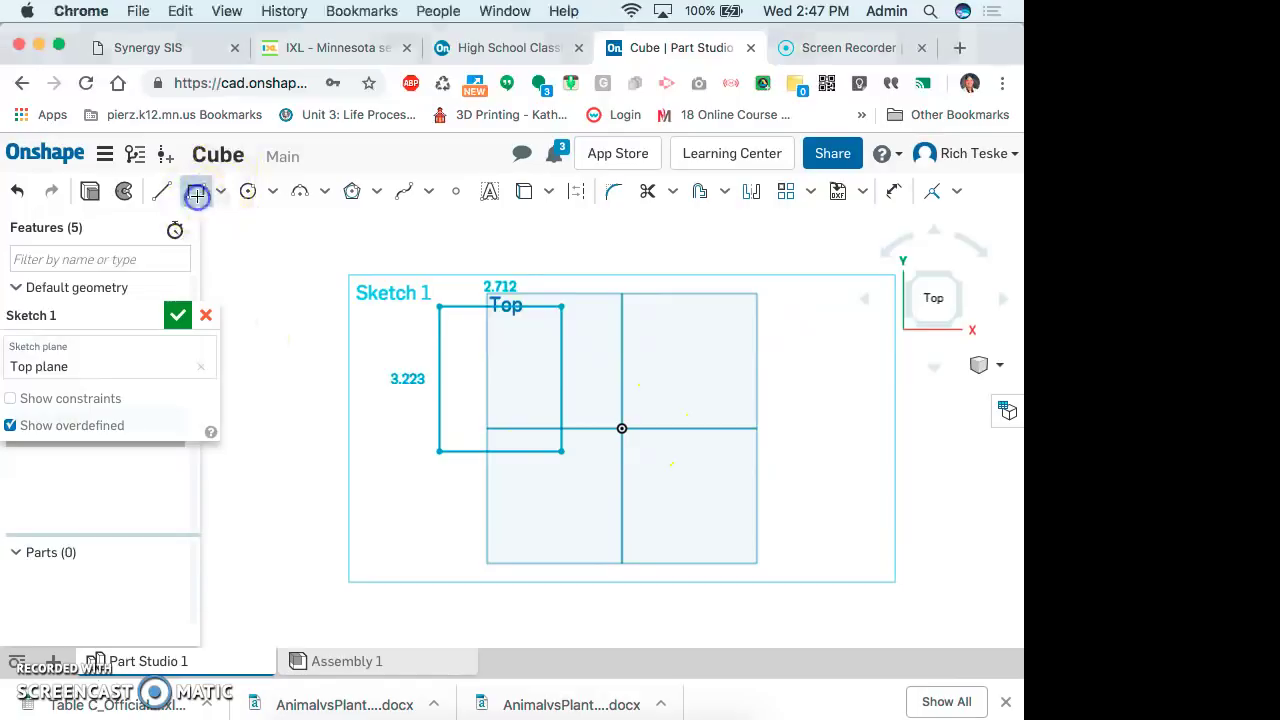
{"action": "left_click", "coordinate": [196, 191]}
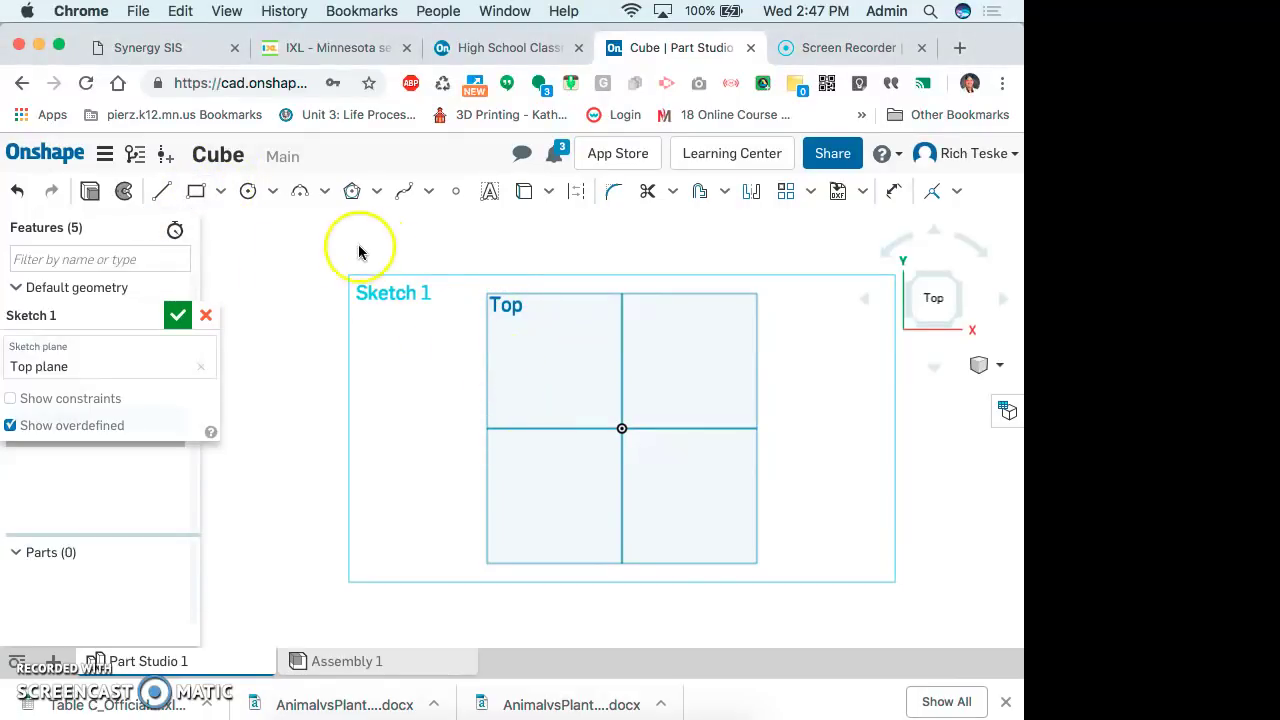
{"action": "left_click", "coordinate": [200, 191]}
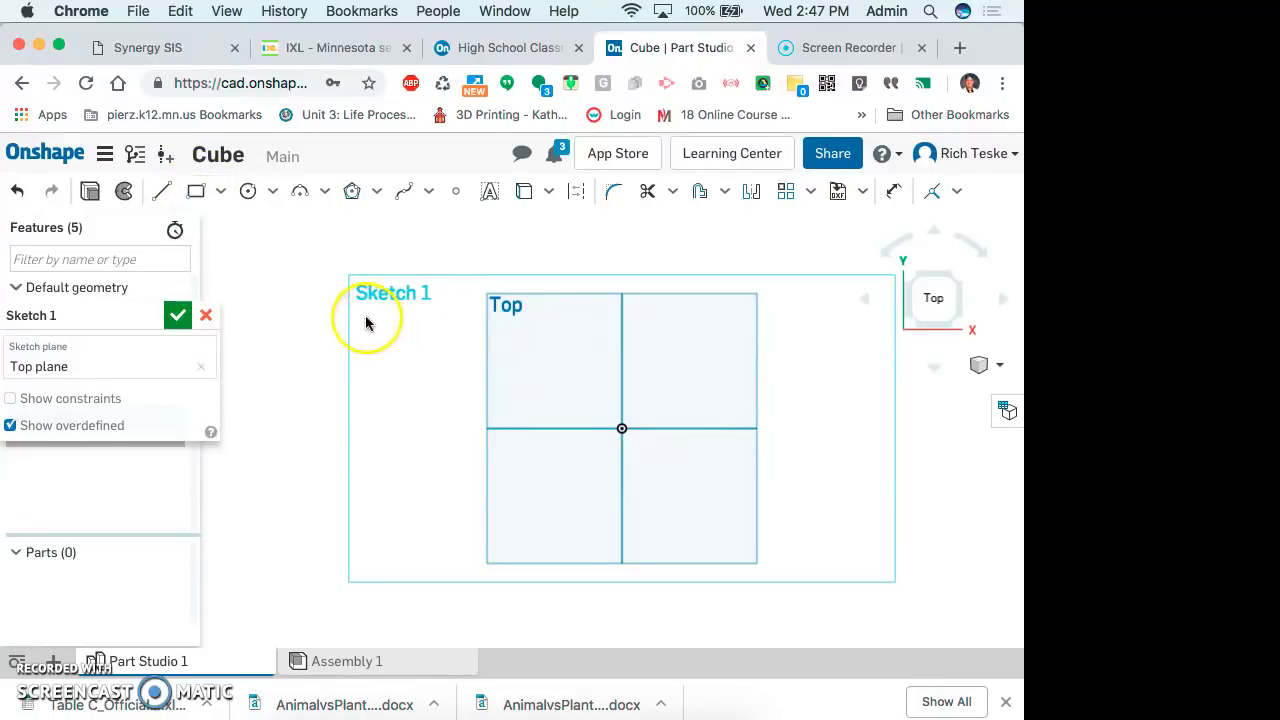
- Sketch a corner rectangle about 5.6 wide and 5 high, enclosing the origin on the Top plane
{"action": "left_click", "coordinate": [196, 191]}
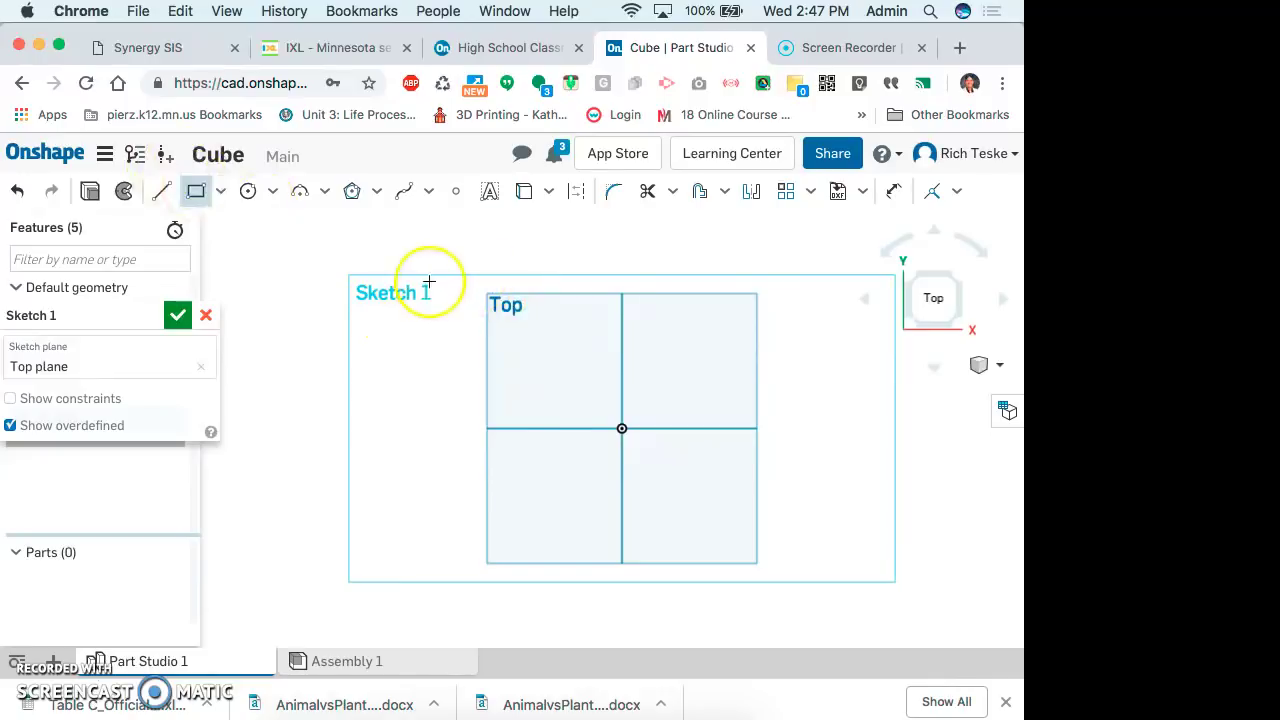
{"action": "left_click", "coordinate": [429, 281]}
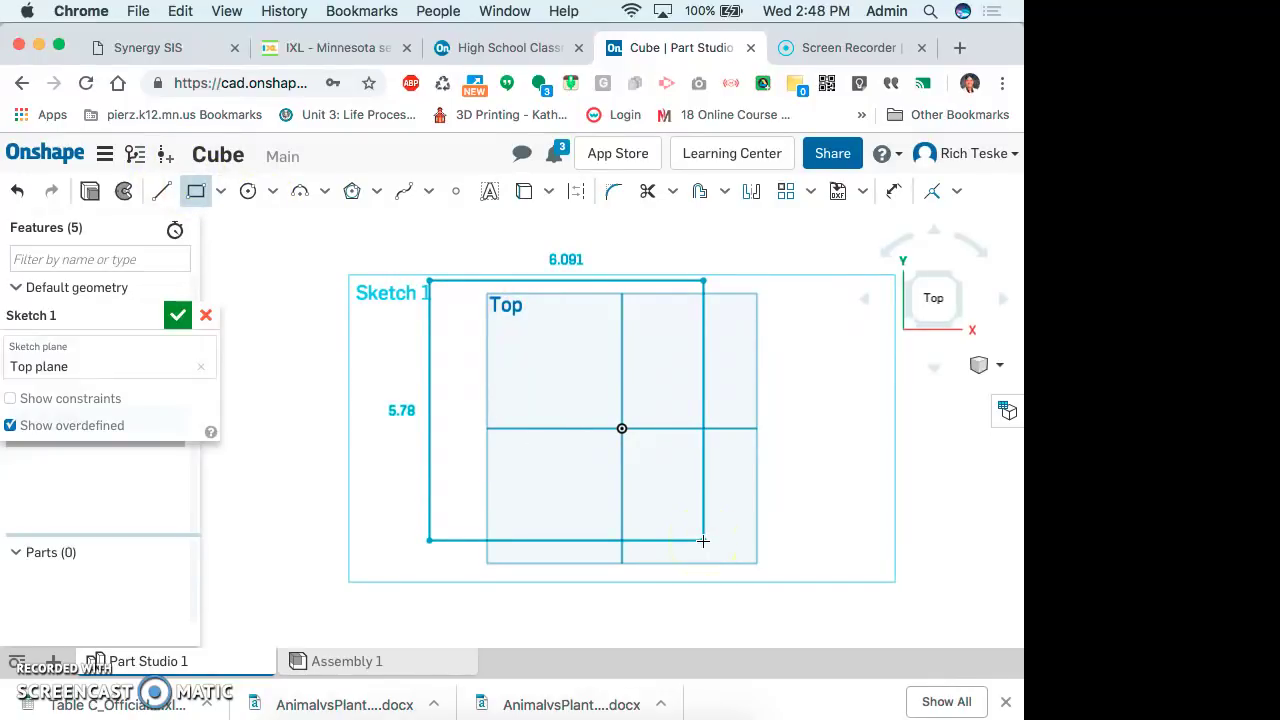
{"action": "left_click_drag", "start_coordinate": [703, 540], "coordinate": [684, 518]}
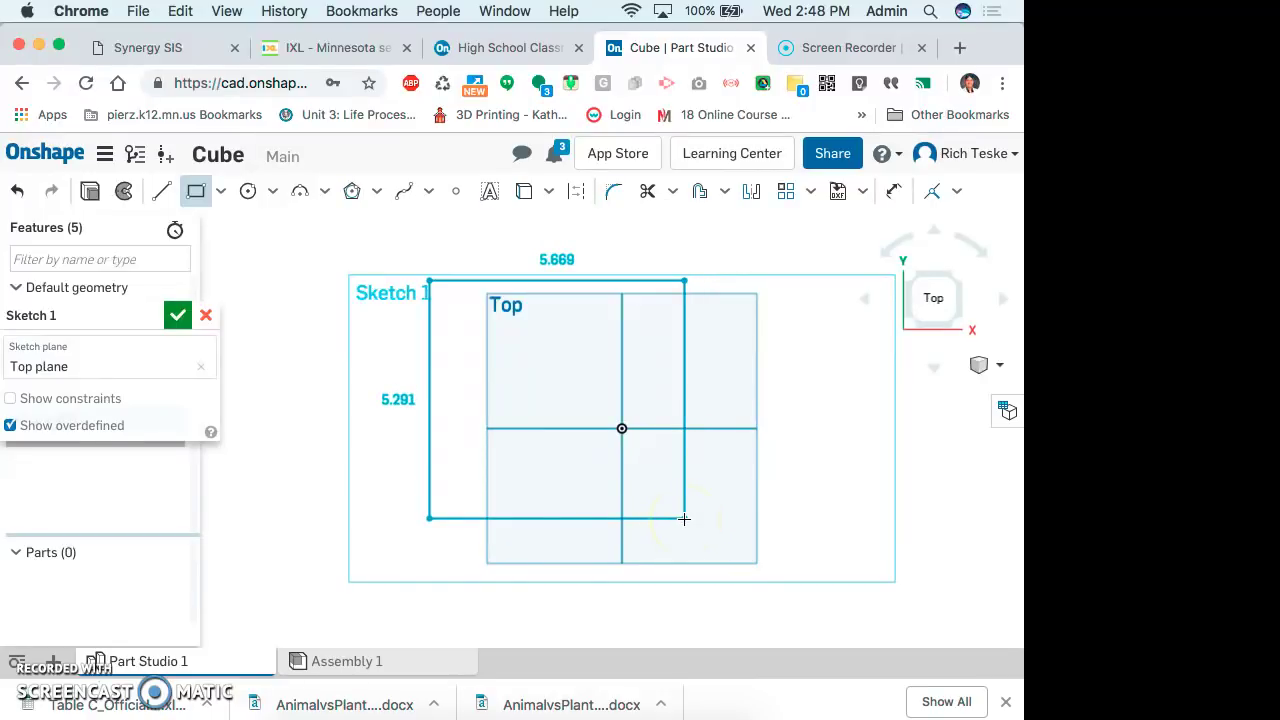
{"action": "left_click", "coordinate": [680, 503]}
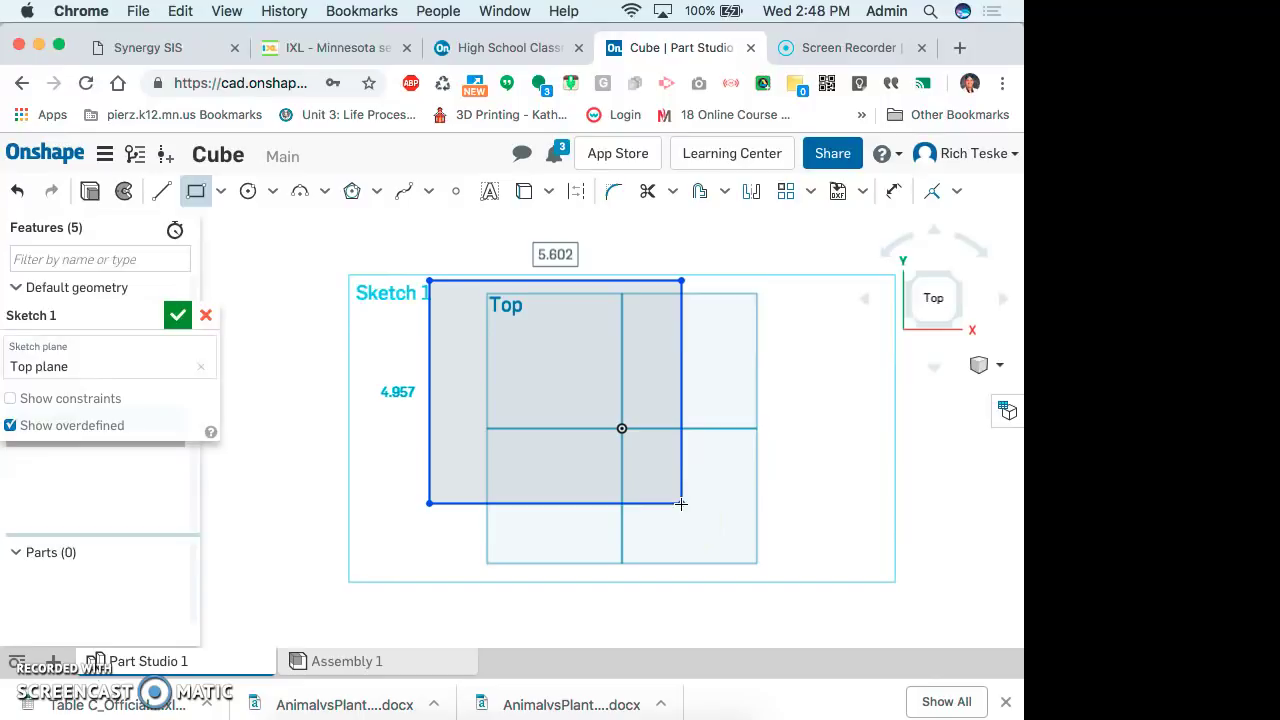
- Set the rectangle's width to 4 and its height to 4
{"action": "mouse_move", "coordinate": [551, 249]}
{"action": "left_mouse_down"}
{"action": "mouse_move", "coordinate": [525, 238]}
{"action": "mouse_move", "coordinate": [594, 232]}
{"action": "left_mouse_up"}
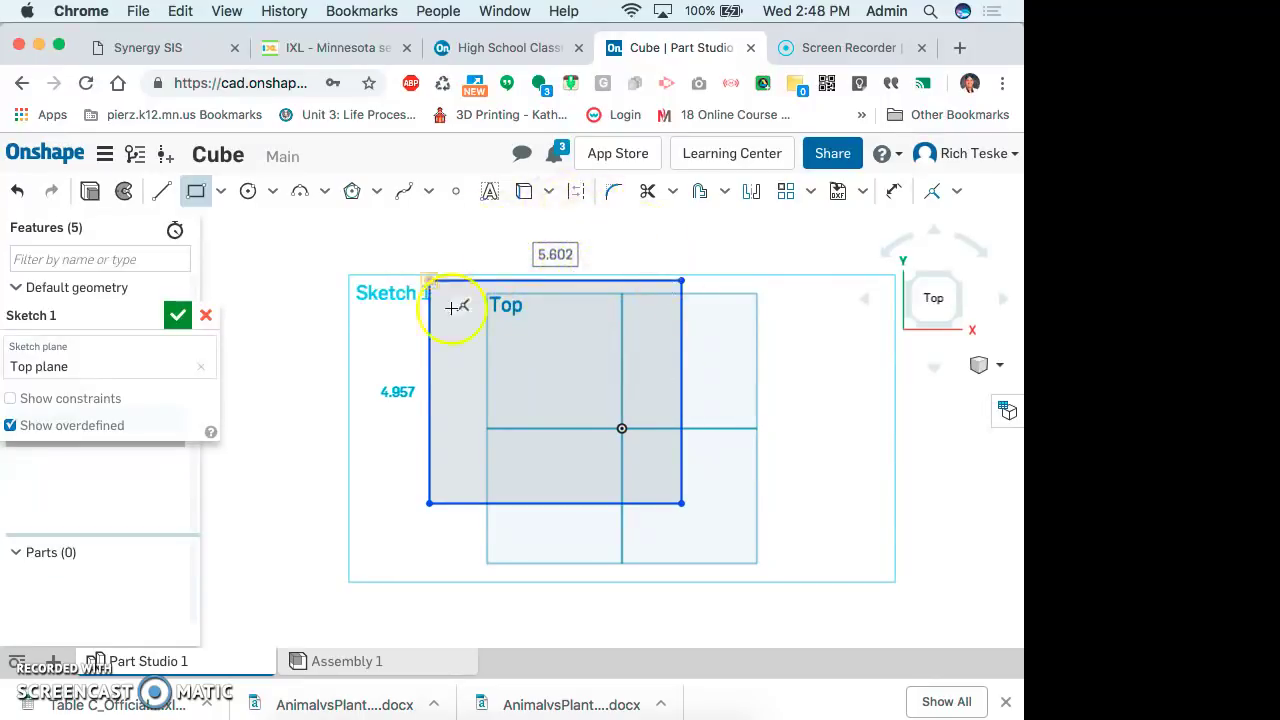
{"action": "double_click", "coordinate": [610, 253]}
{"action": "type", "text": "4"}
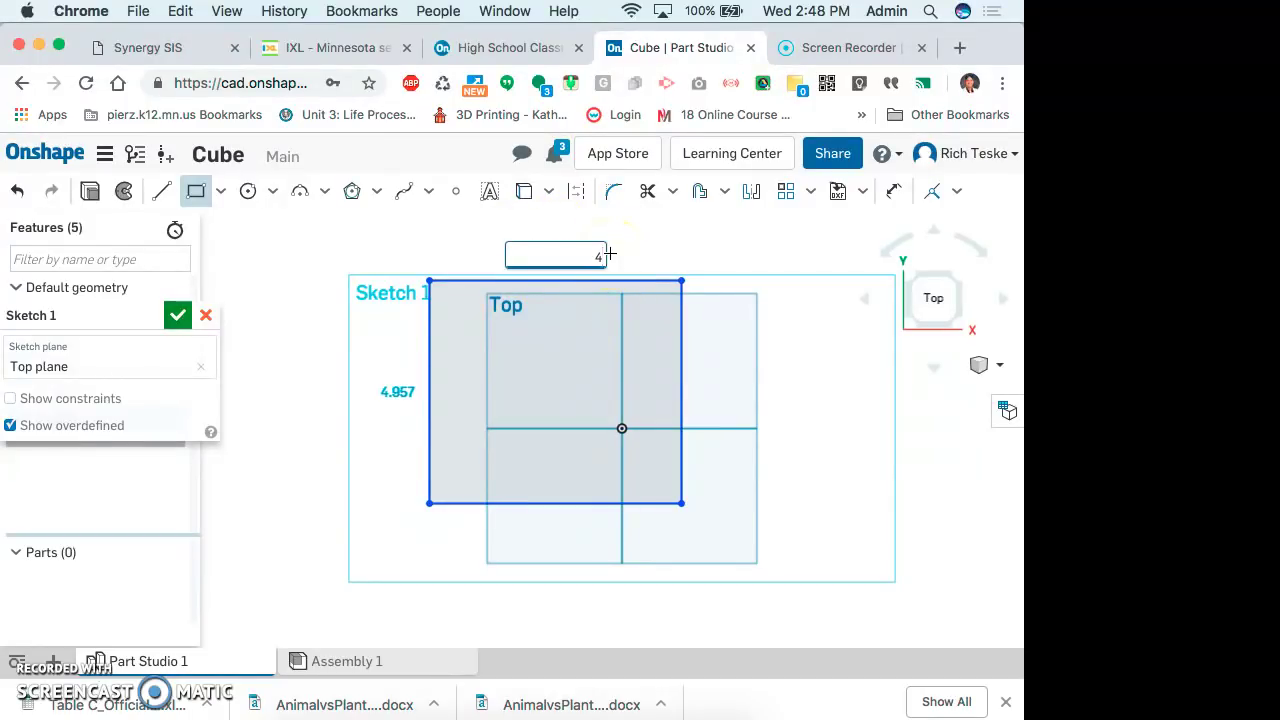
{"action": "key", "text": "Return"}
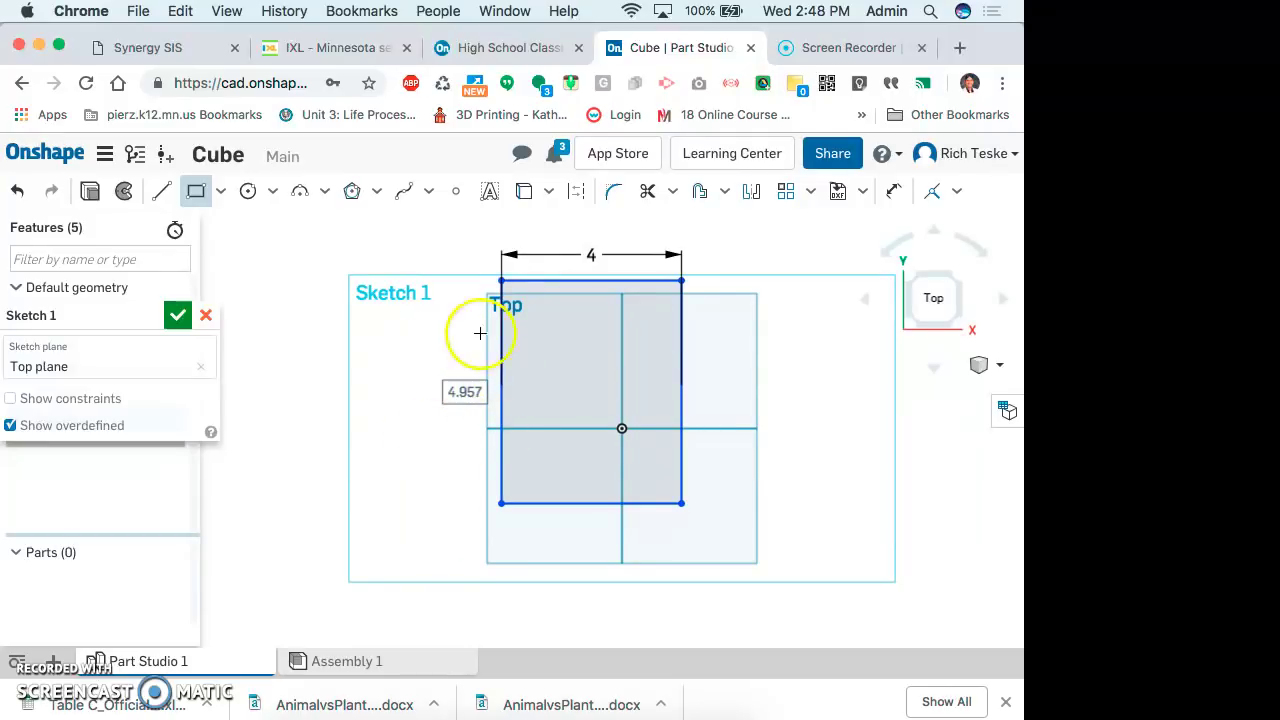
{"action": "double_click", "coordinate": [484, 393]}
{"action": "type", "text": "4"}
{"action": "key", "text": "Return"}
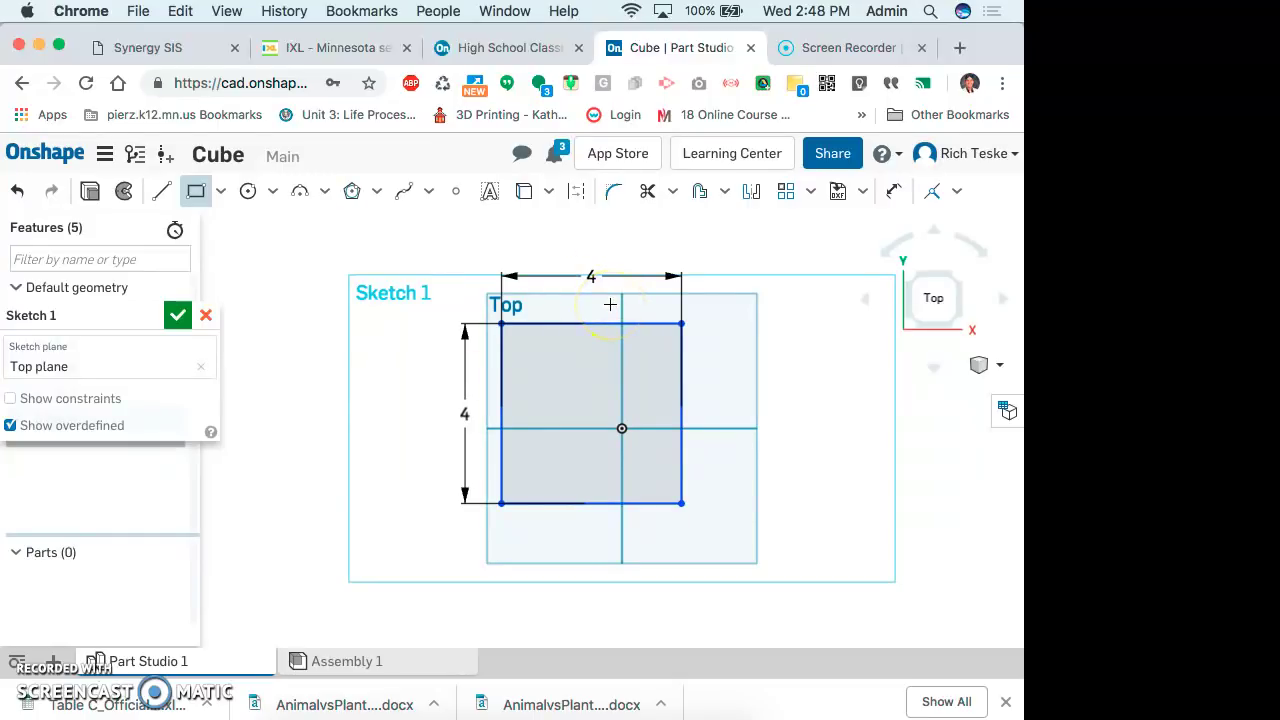
- Undo the height and width dimensions of the rectangle
{"action": "left_click", "coordinate": [584, 326]}
{"action": "left_click", "coordinate": [355, 266]}
{"action": "left_click", "coordinate": [17, 193]}
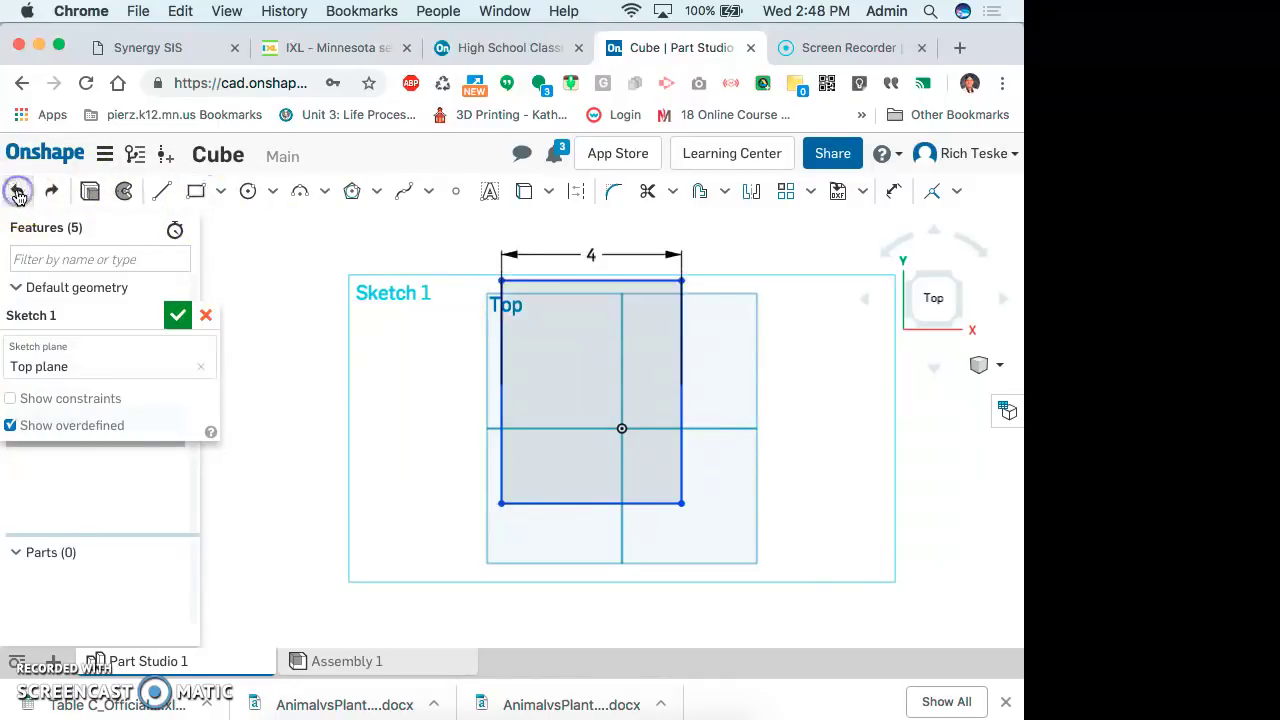
{"action": "left_click", "coordinate": [17, 193]}
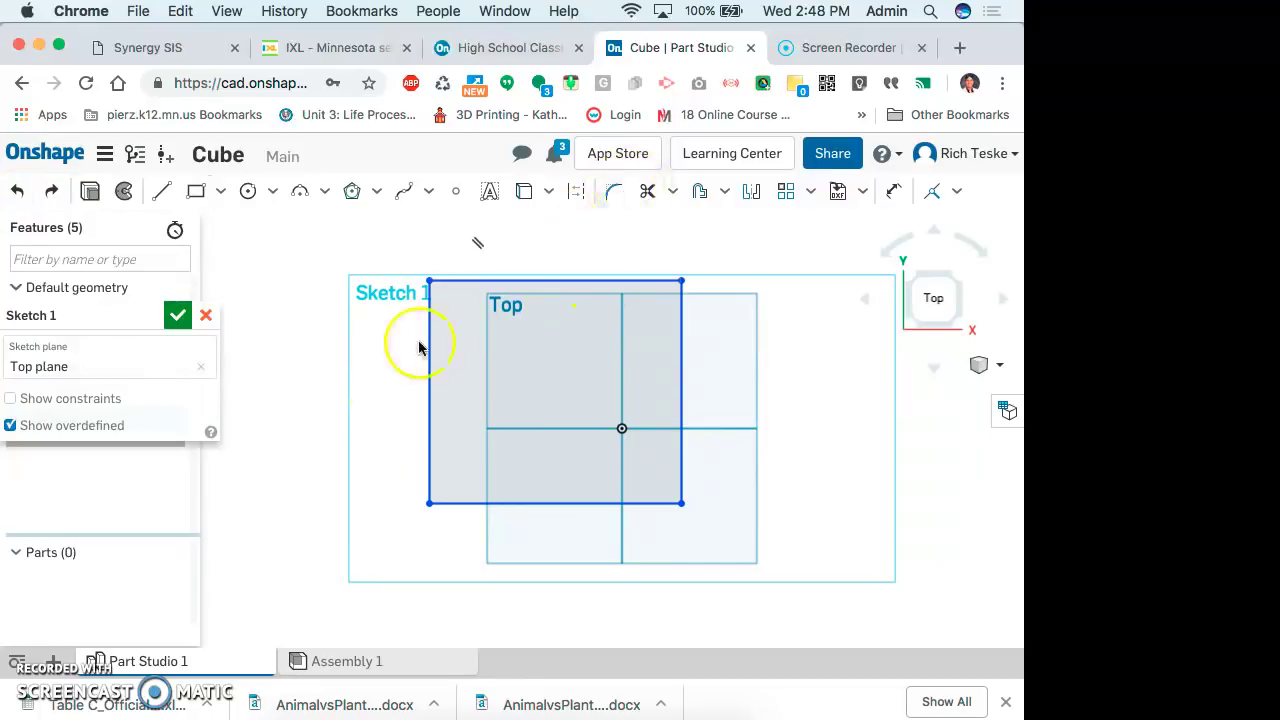
- Dimension the rectangle's top edge to 4 in
{"action": "left_click", "coordinate": [895, 191]}
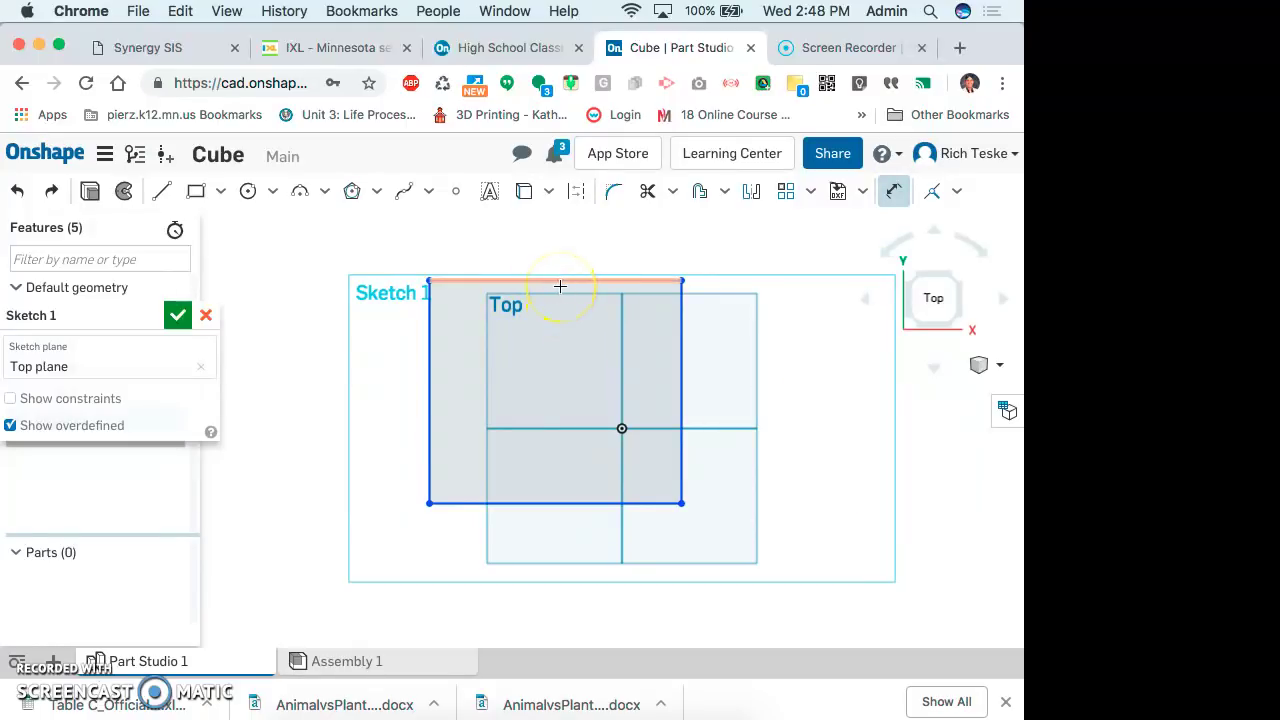
{"action": "left_click_drag", "start_coordinate": [556, 282], "coordinate": [553, 232]}
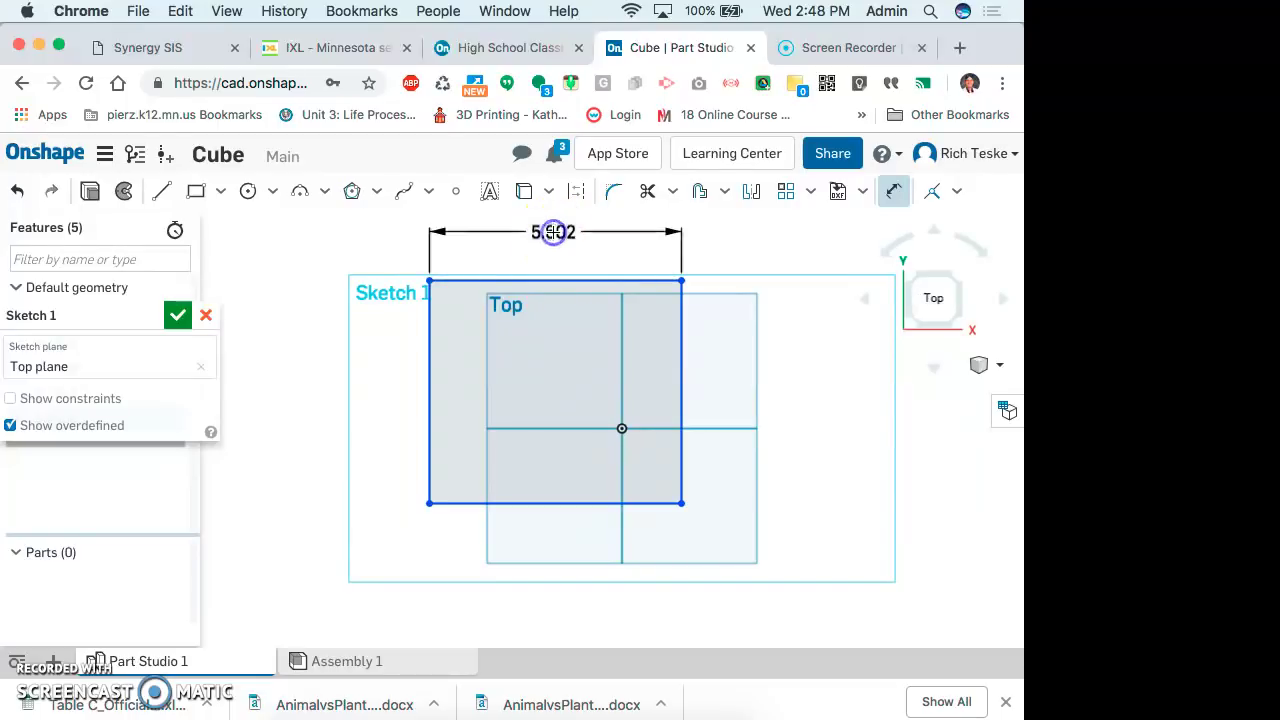
{"action": "left_click", "coordinate": [553, 232]}
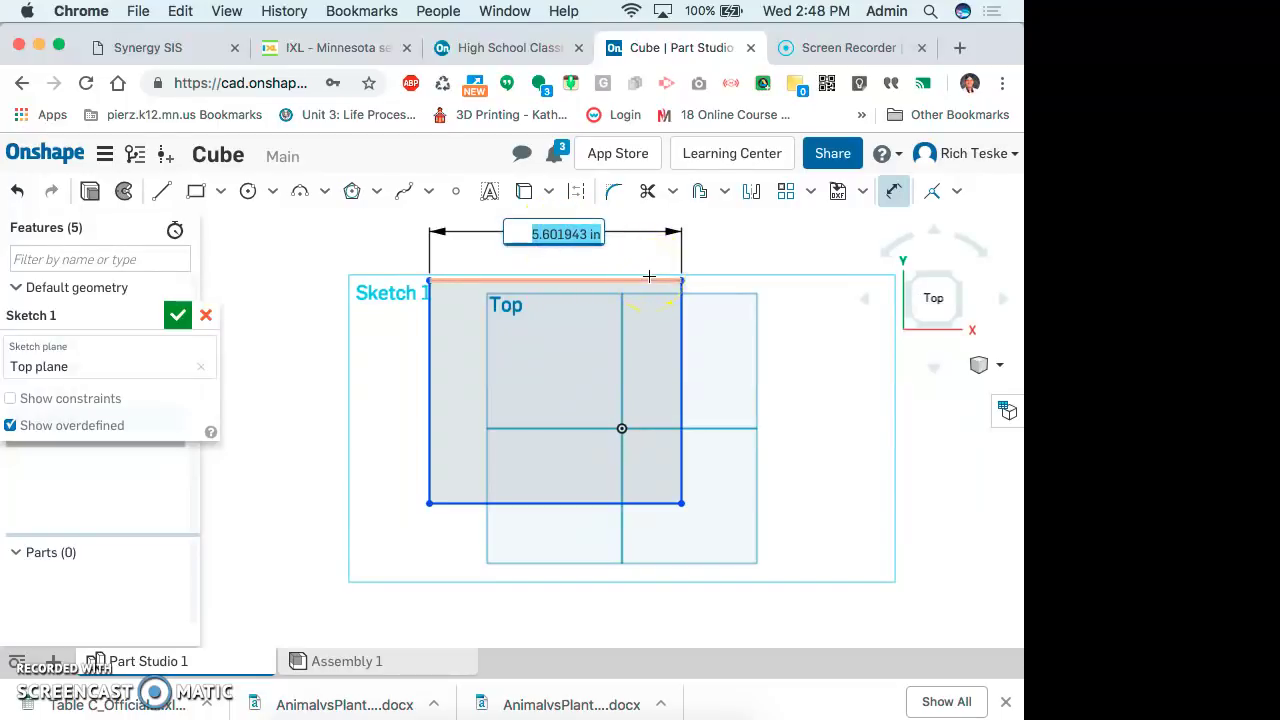
{"action": "type", "text": "4"}
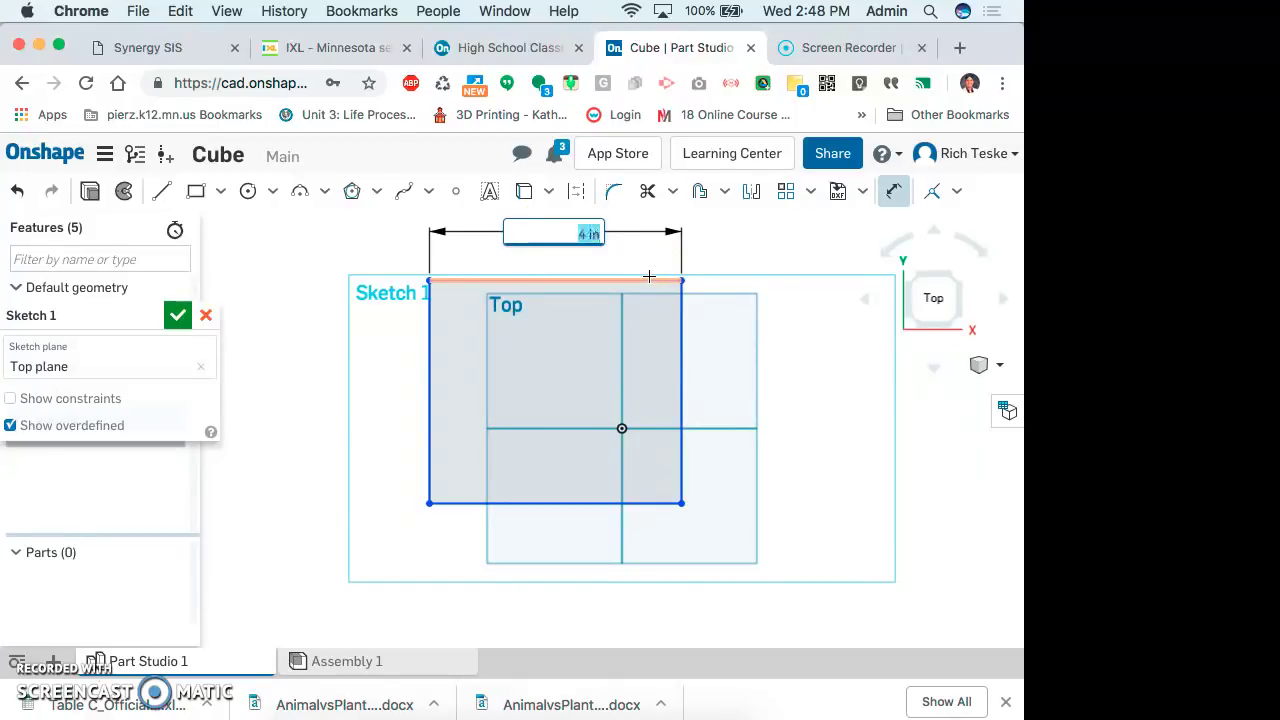
{"action": "key", "text": "Return"}
{"action": "left_click", "coordinate": [570, 293]}
- Dimension the rectangle's left edge to 4 in and accept the sketch on the Top plane
{"action": "left_click", "coordinate": [467, 402]}
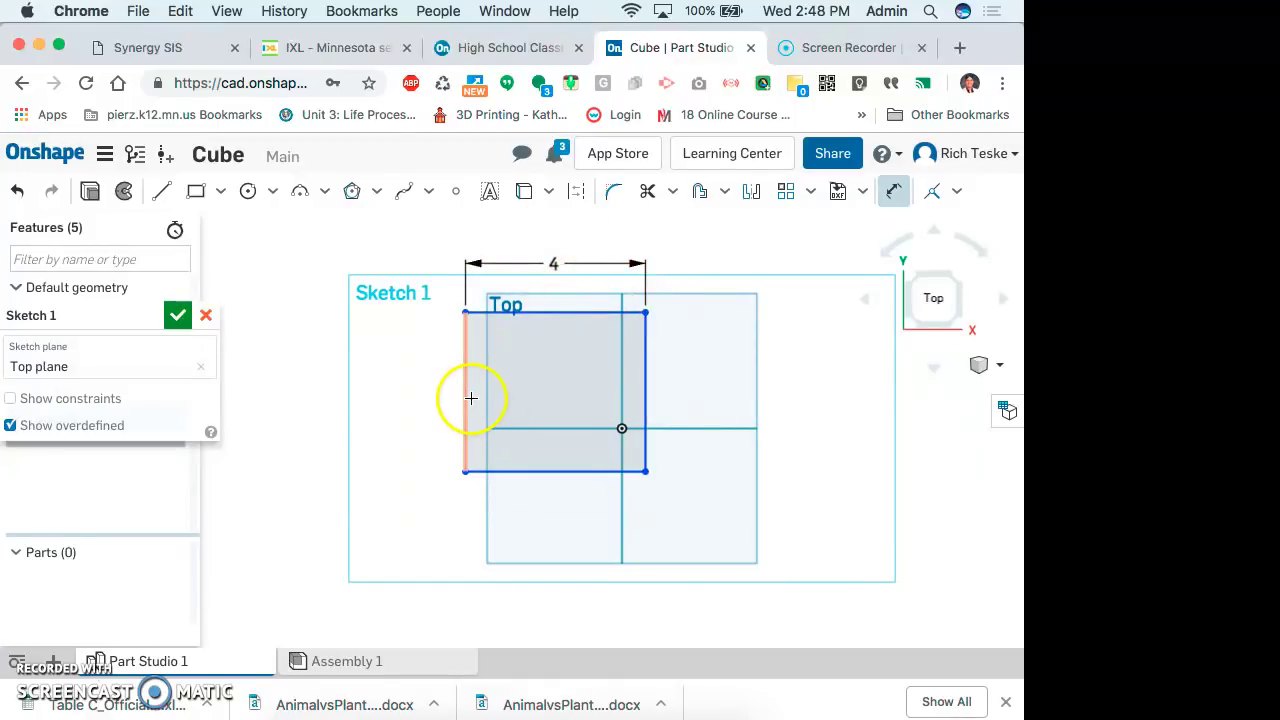
{"action": "left_click", "coordinate": [375, 400]}
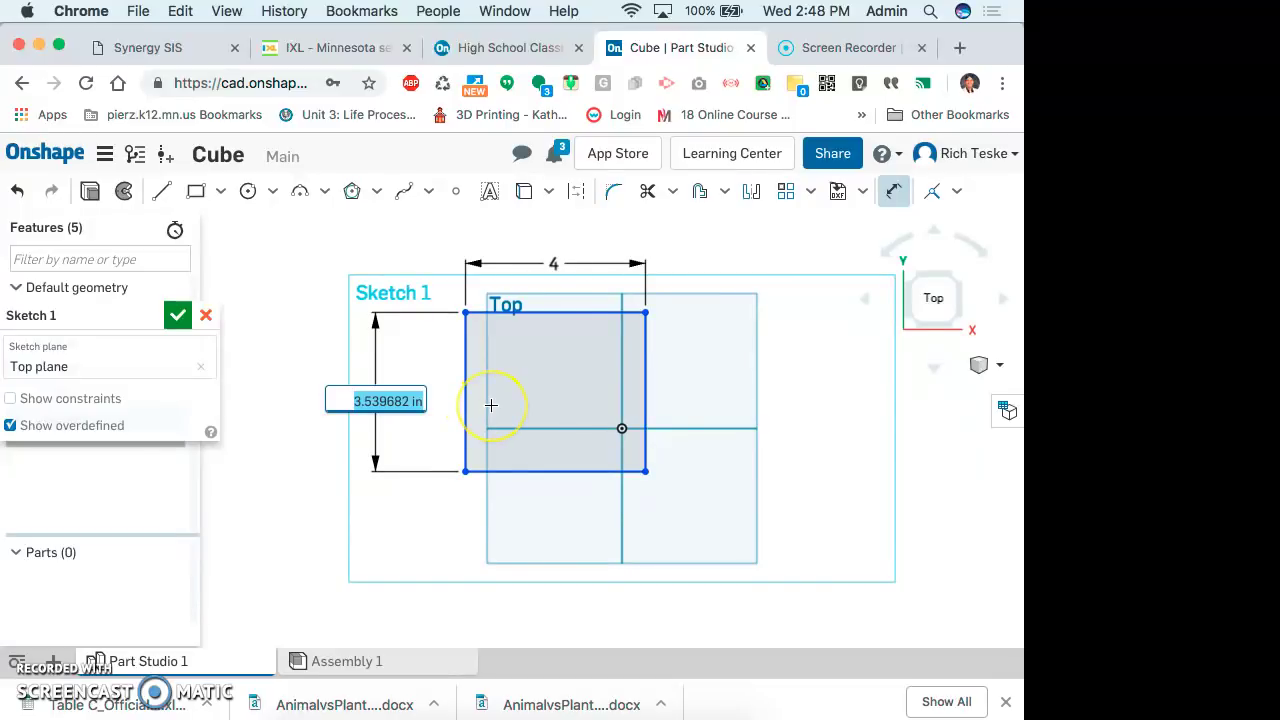
{"action": "type", "text": "4"}
{"action": "key", "text": "Return"}
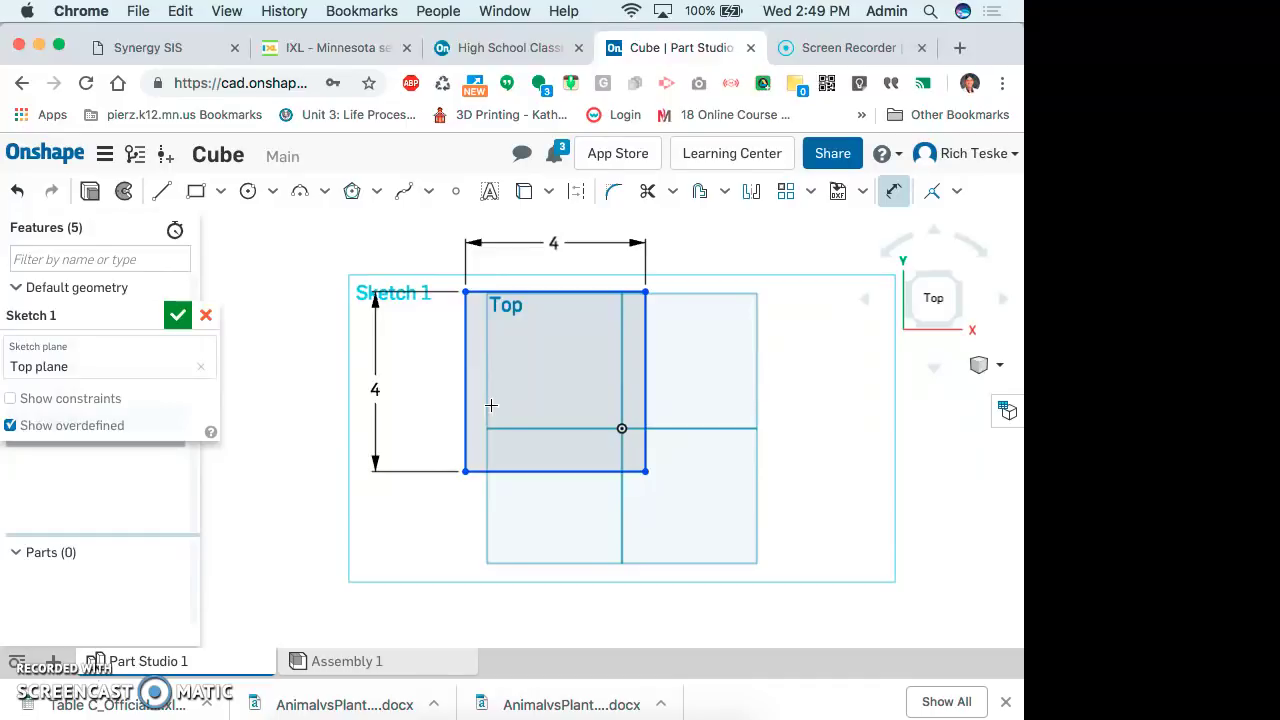
{"action": "left_click", "coordinate": [468, 401]}
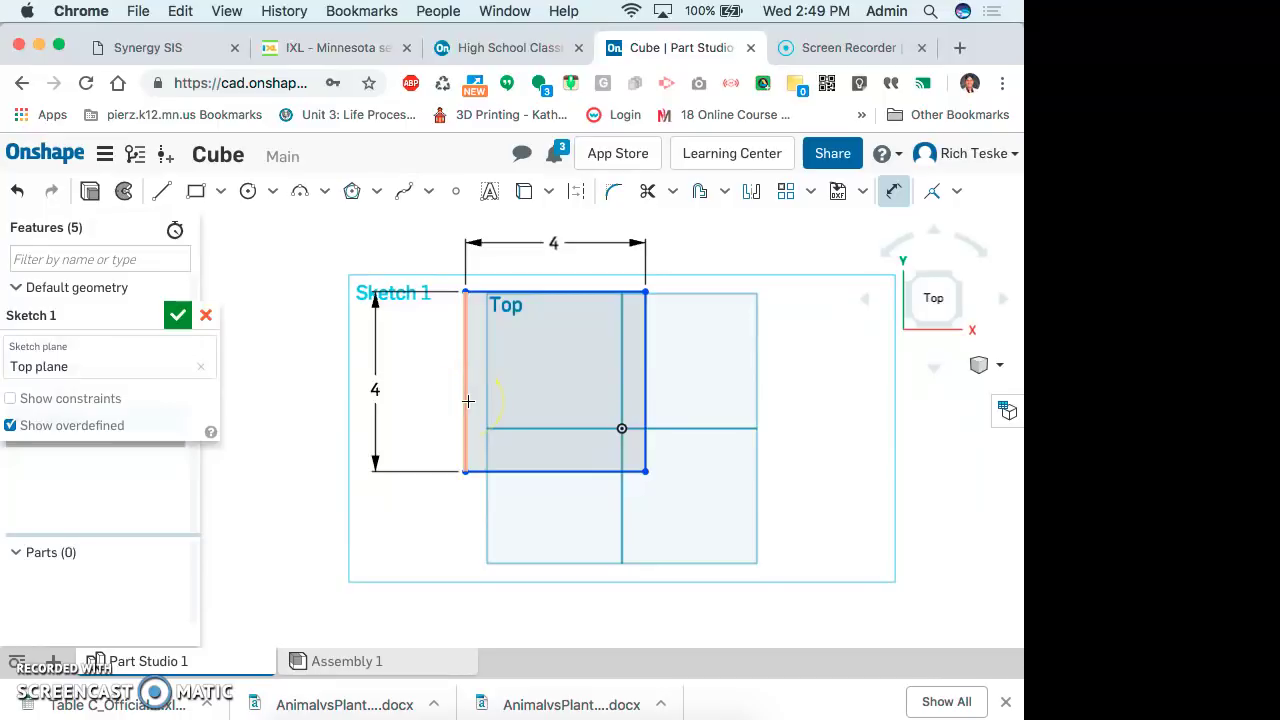
{"action": "left_click", "coordinate": [440, 404]}
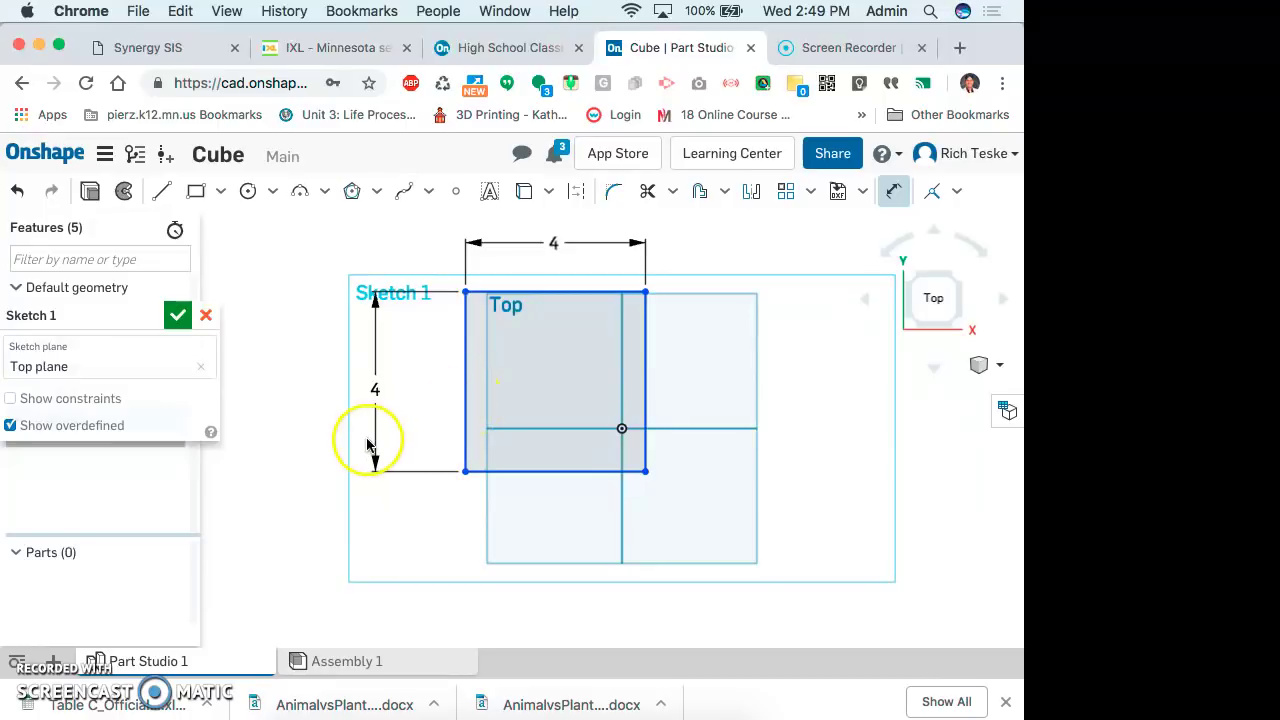
{"action": "left_click", "coordinate": [630, 374]}
{"action": "scroll", "coordinate": [627, 375], "scroll_direction": "down", "scroll_amount": 1}
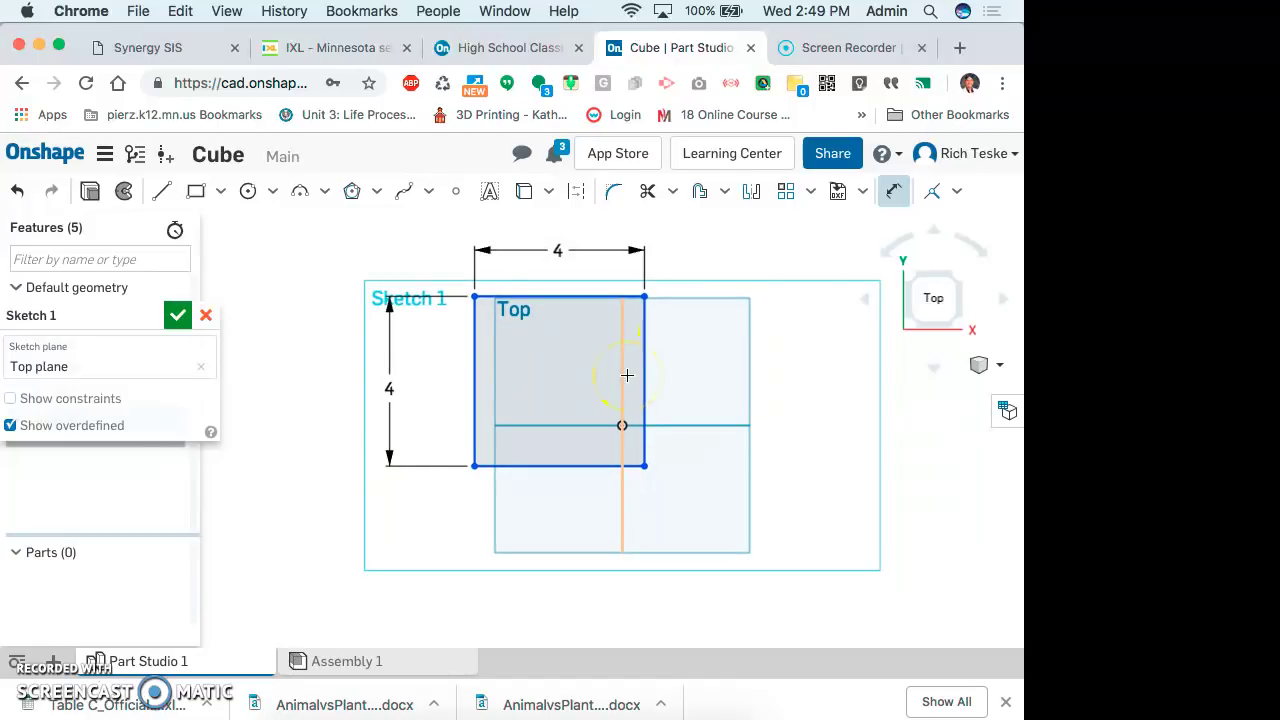
{"action": "left_click", "coordinate": [420, 252]}
{"action": "left_click", "coordinate": [179, 315]}
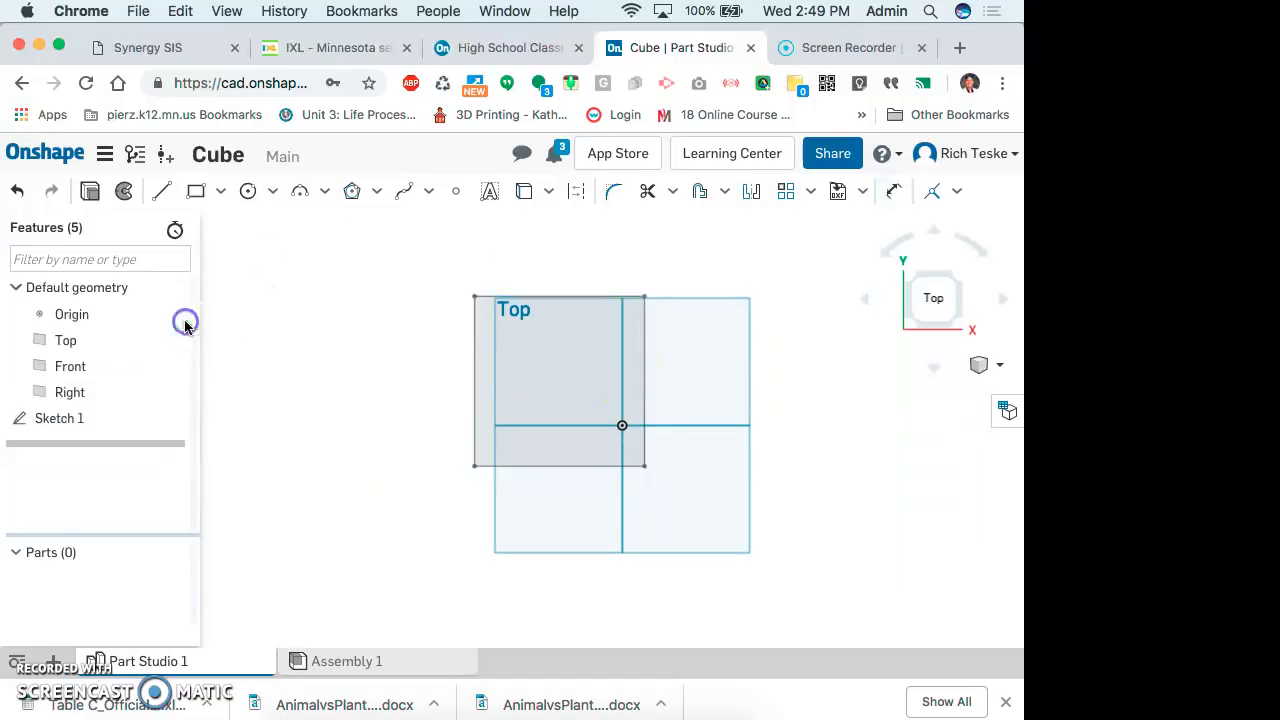
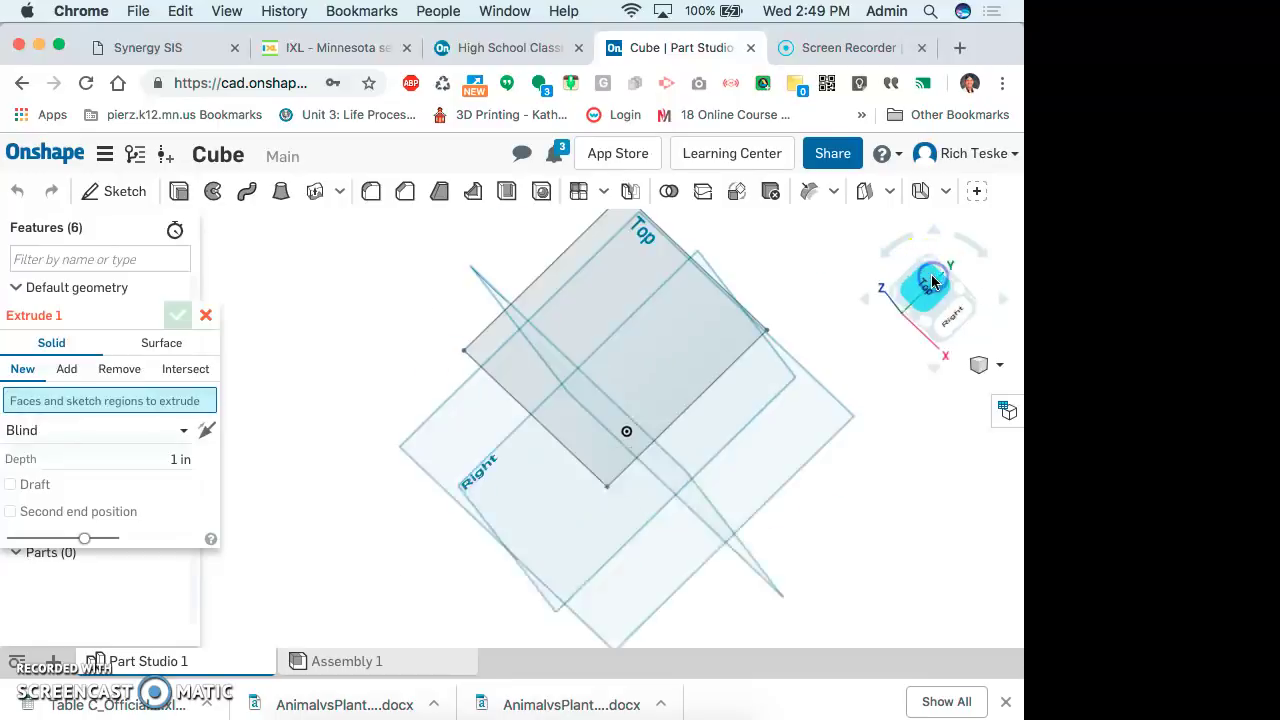
- Extrude the square sketch region as a new solid with a blind depth of 4 in
{"action": "left_click", "coordinate": [542, 333]}
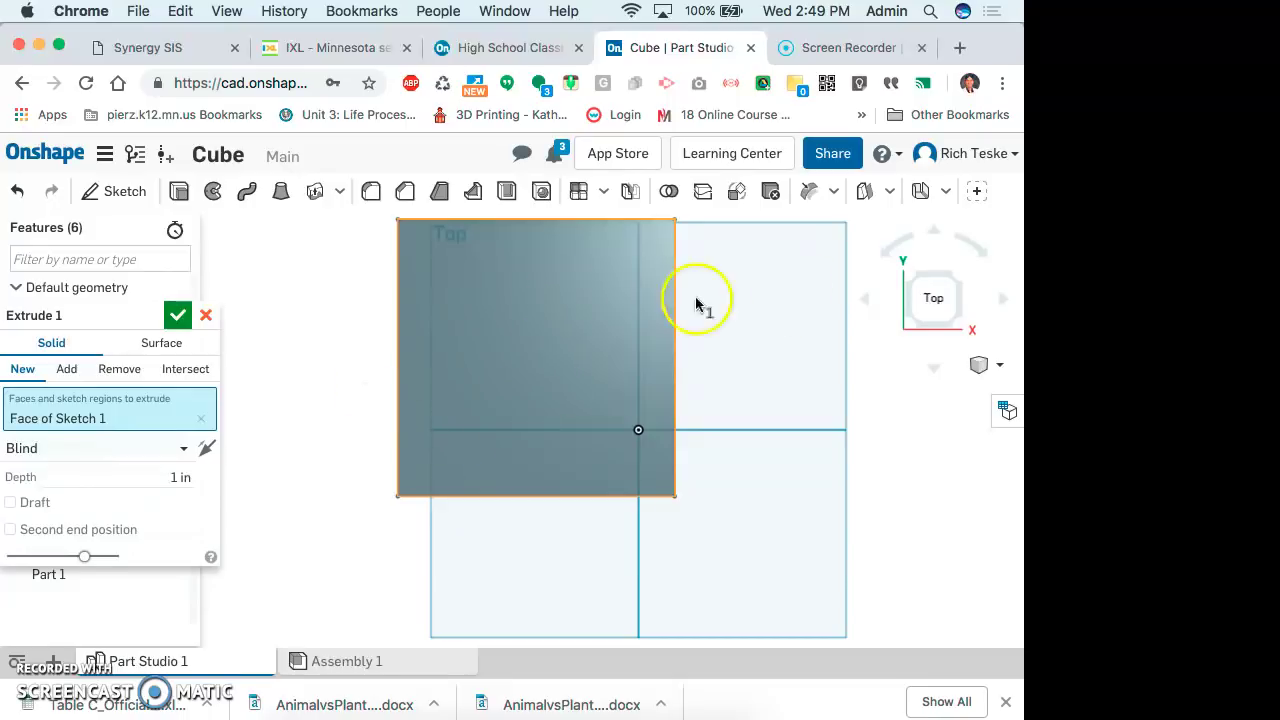
{"action": "left_click", "coordinate": [958, 279]}
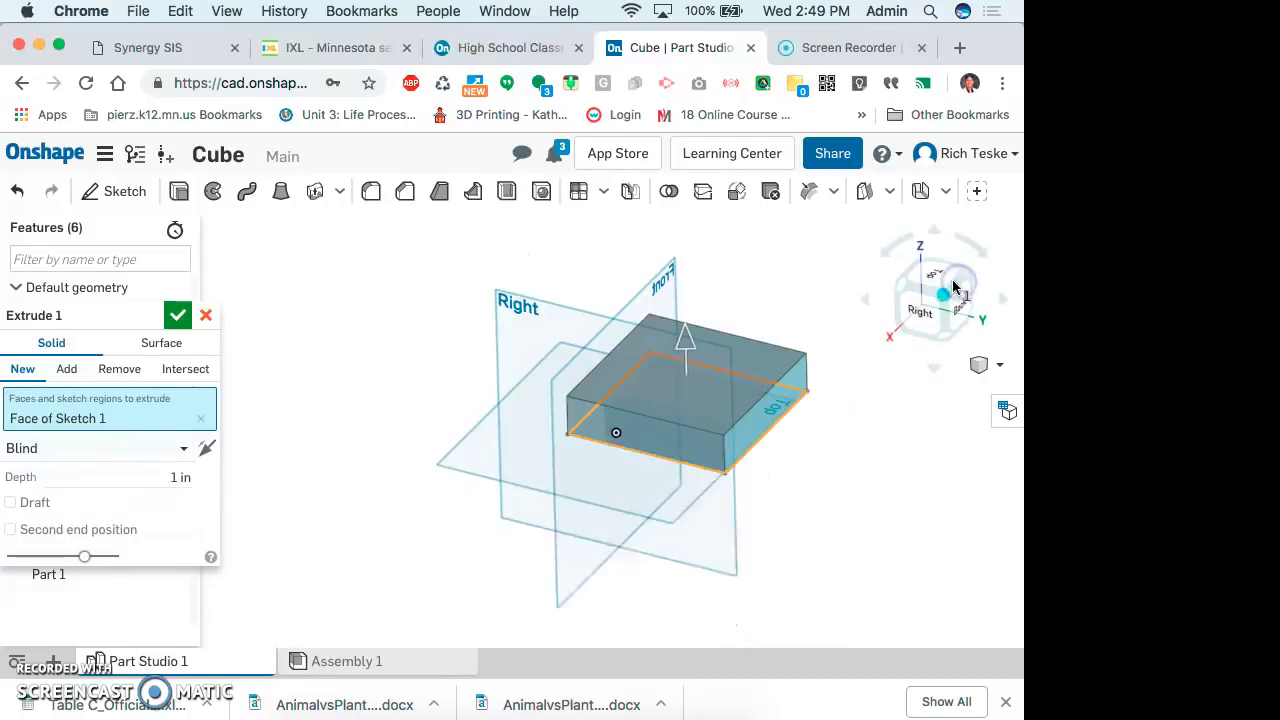
{"action": "left_click", "coordinate": [183, 473]}
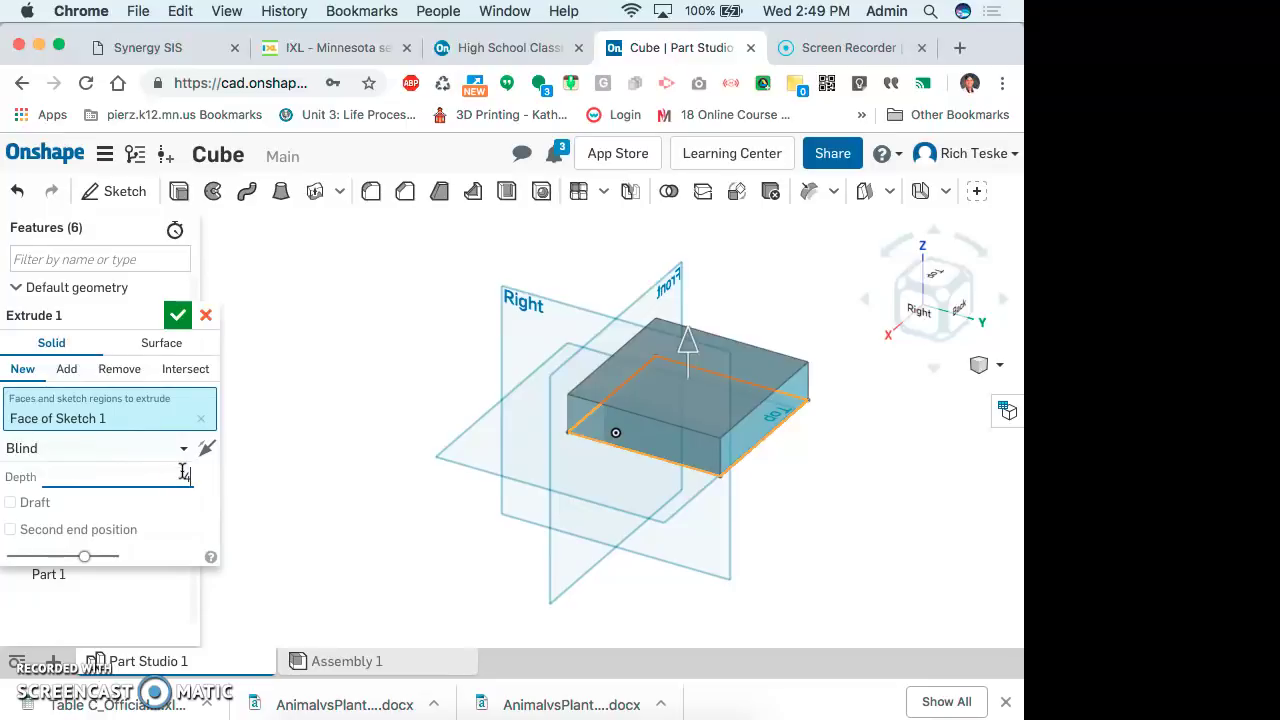
{"action": "type", "text": "4"}
{"action": "key", "text": "Return"}
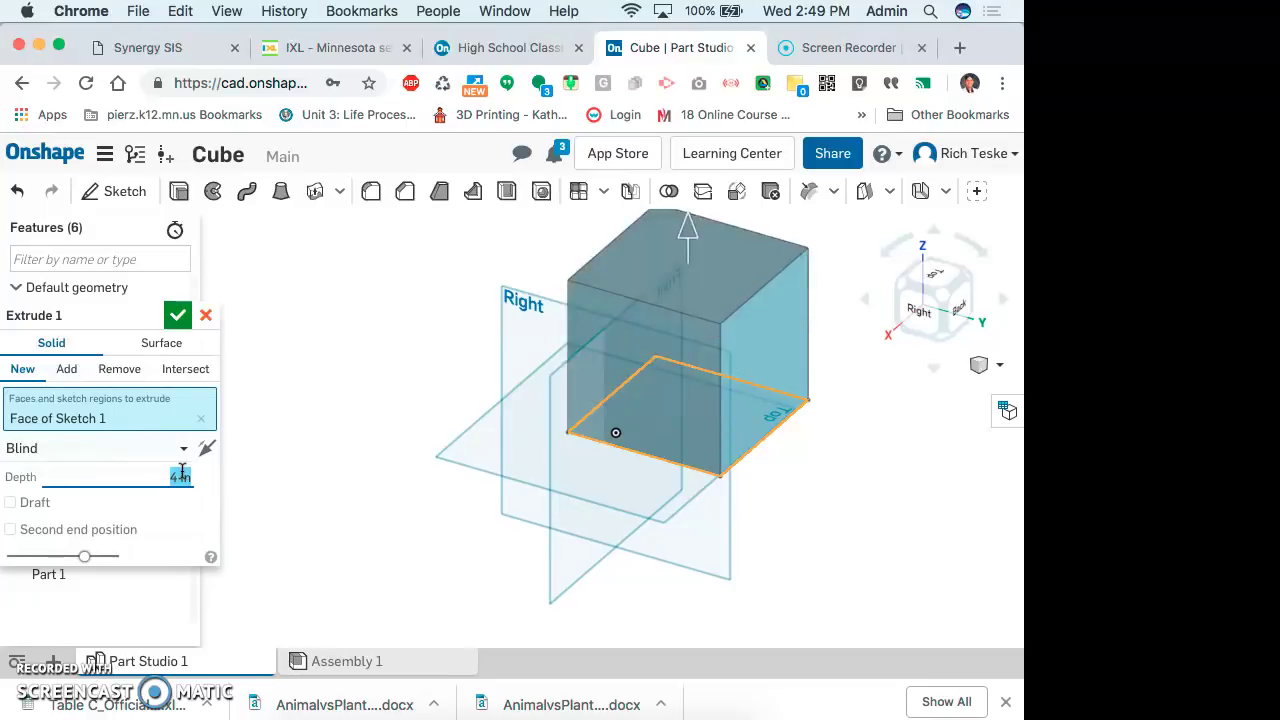
{"action": "left_click", "coordinate": [176, 316]}
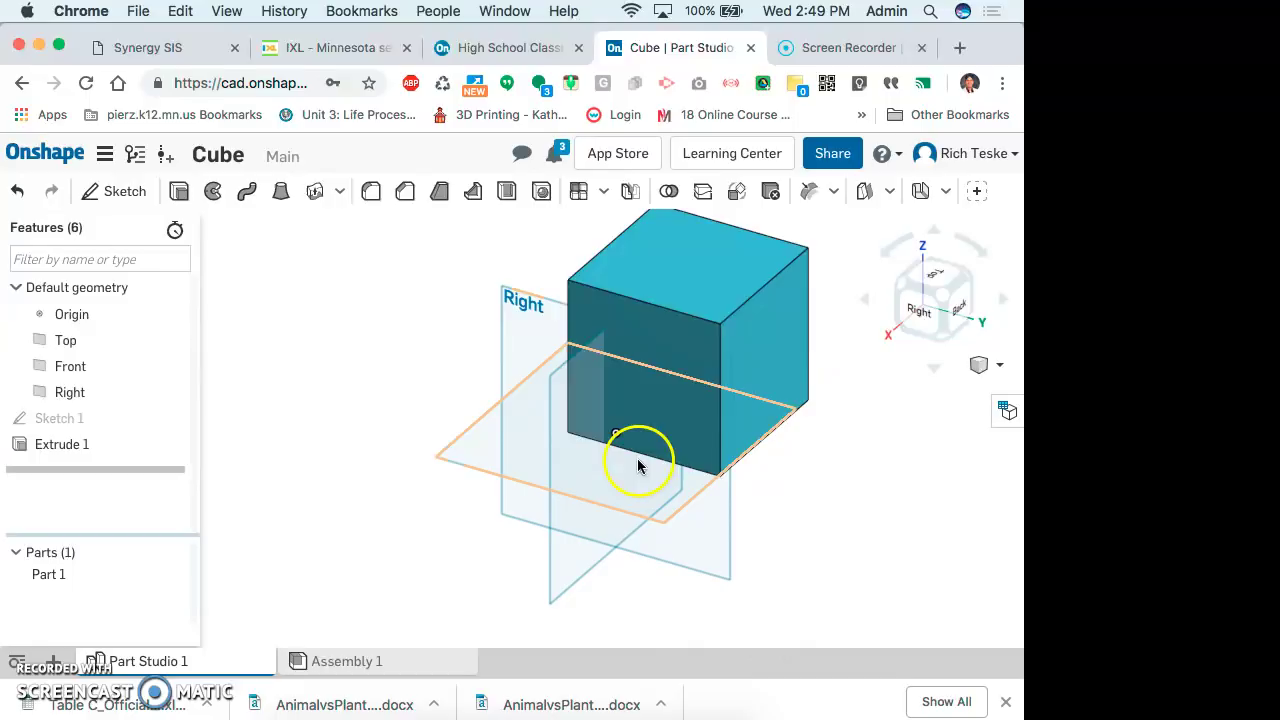
- Hide the Top, Front and Right default planes so that only the cube and origin are displayed
{"action": "left_click", "coordinate": [940, 292]}
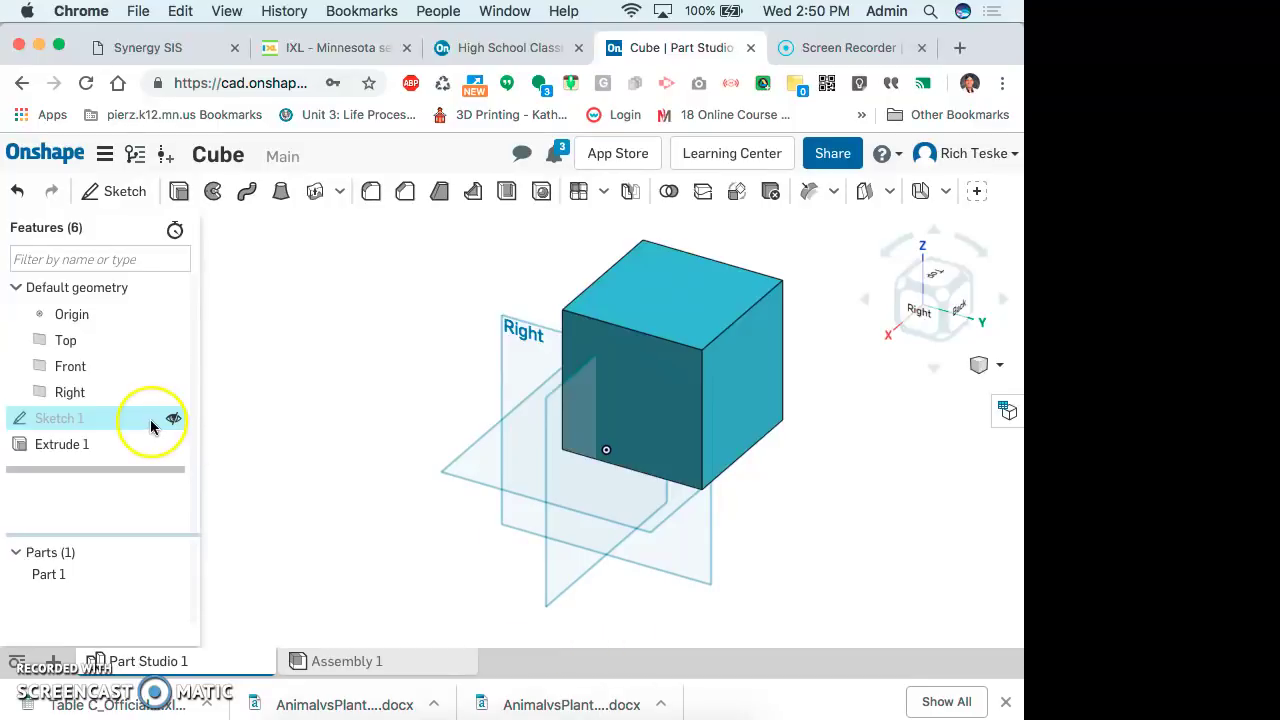
{"action": "left_click", "coordinate": [173, 342]}
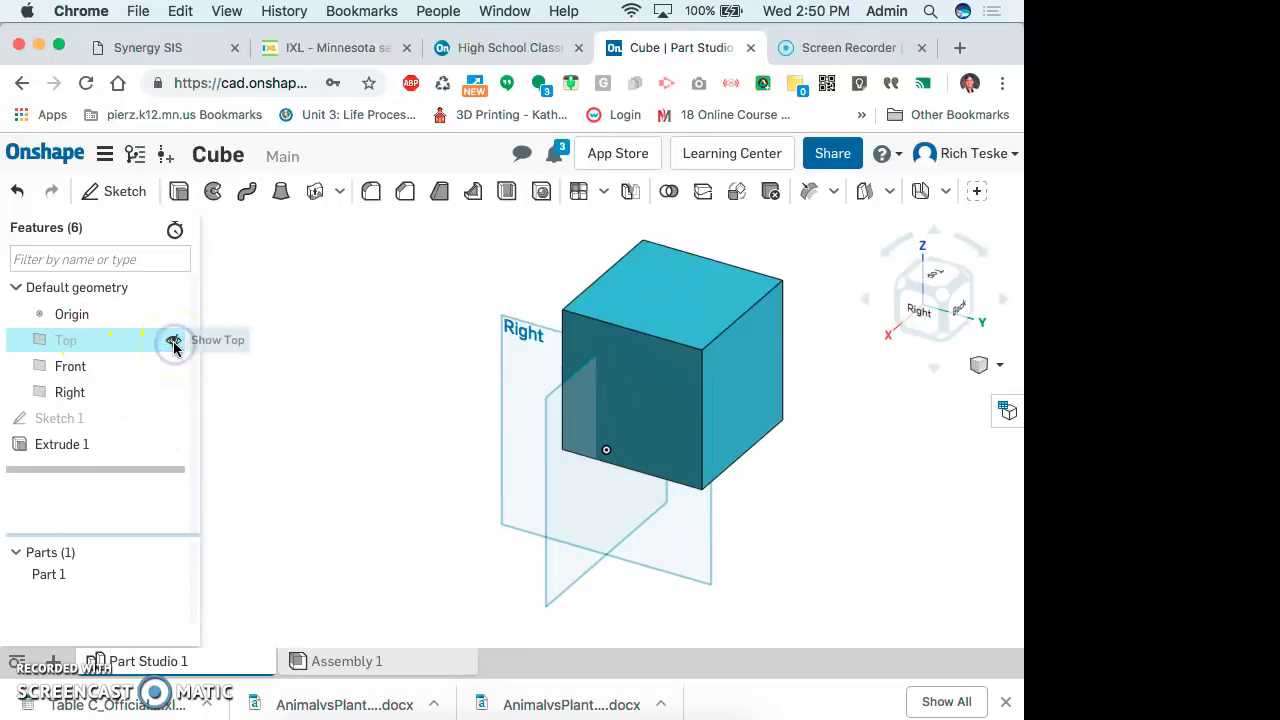
{"action": "left_click", "coordinate": [174, 364]}
{"action": "left_click", "coordinate": [171, 391]}
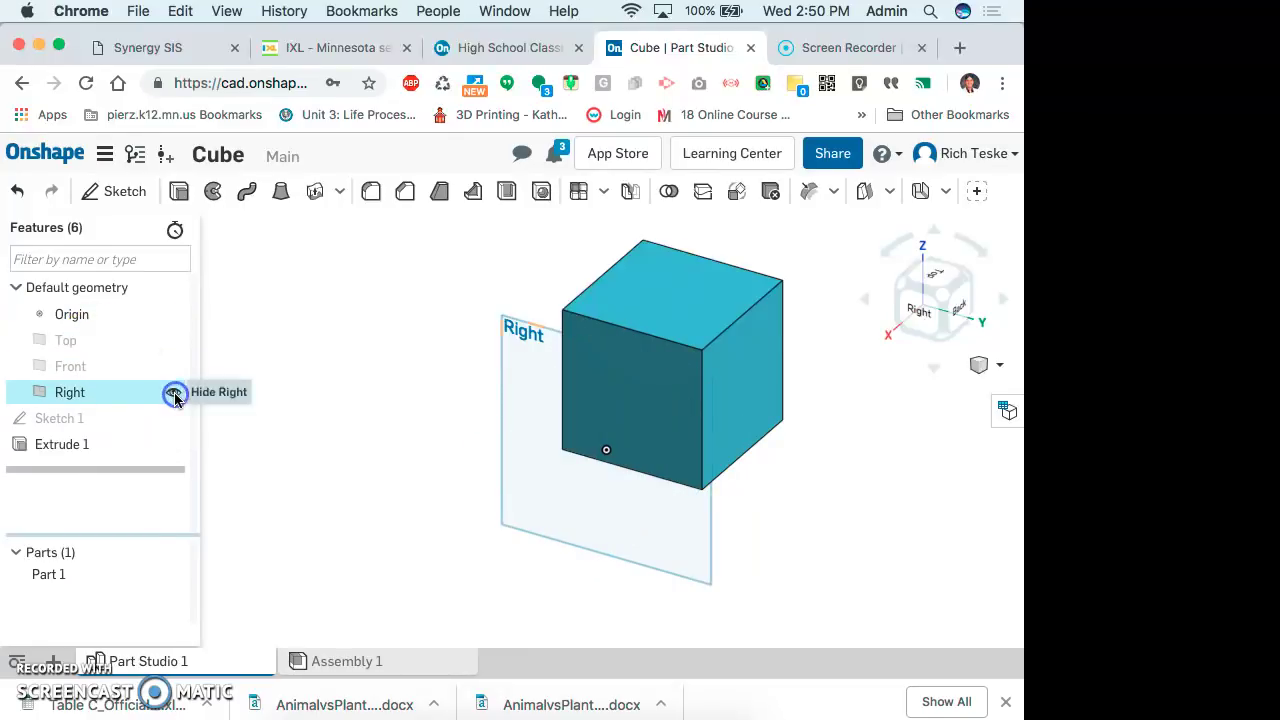
{"action": "scroll", "coordinate": [860, 390], "scroll_direction": "down", "scroll_amount": 5}
{"action": "scroll", "coordinate": [334, 480], "scroll_direction": "down", "scroll_amount": 1}
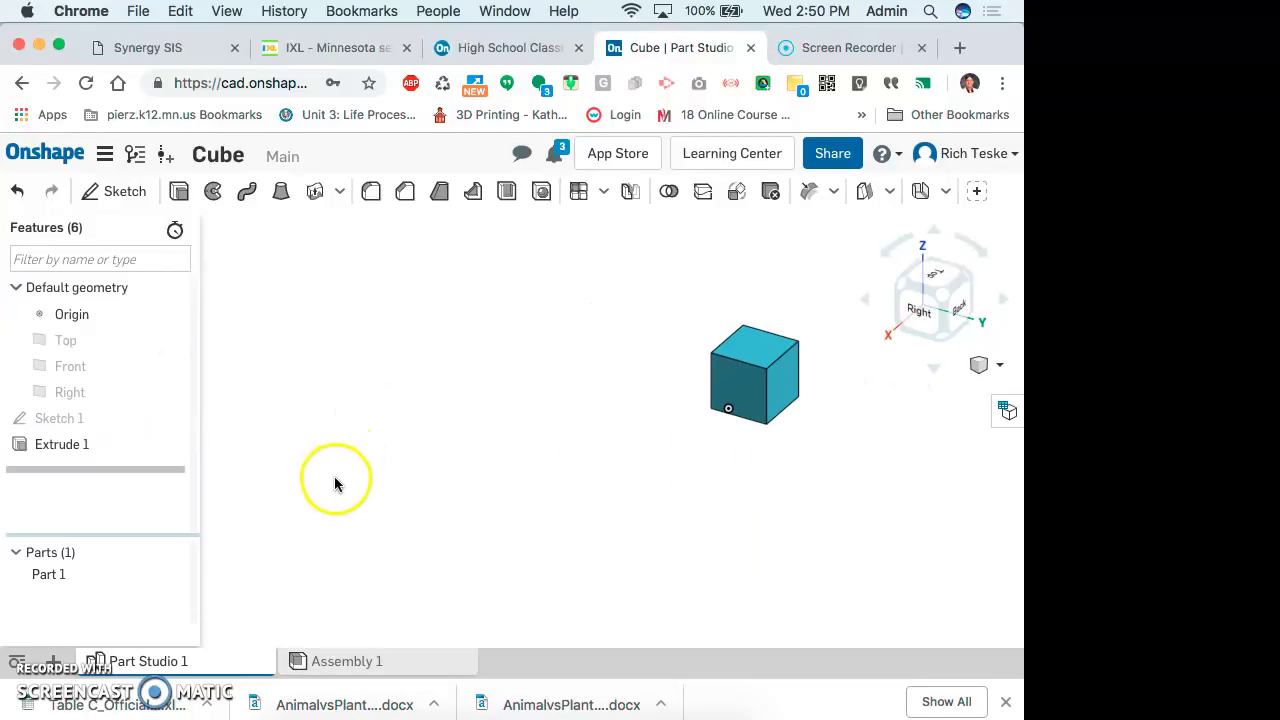
- Show the Top plane and hide it again
{"action": "scroll", "coordinate": [790, 340], "scroll_direction": "up", "scroll_amount": 4}
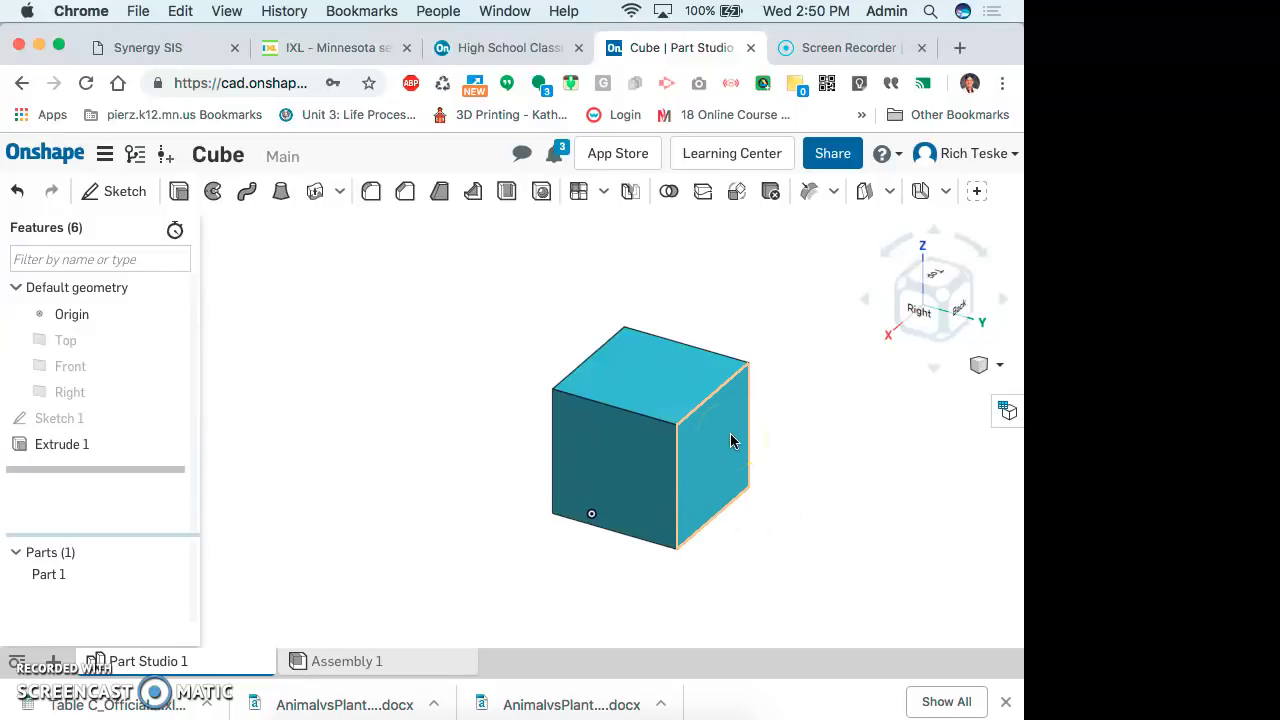
{"action": "scroll", "coordinate": [255, 322], "scroll_direction": "down", "scroll_amount": 1}
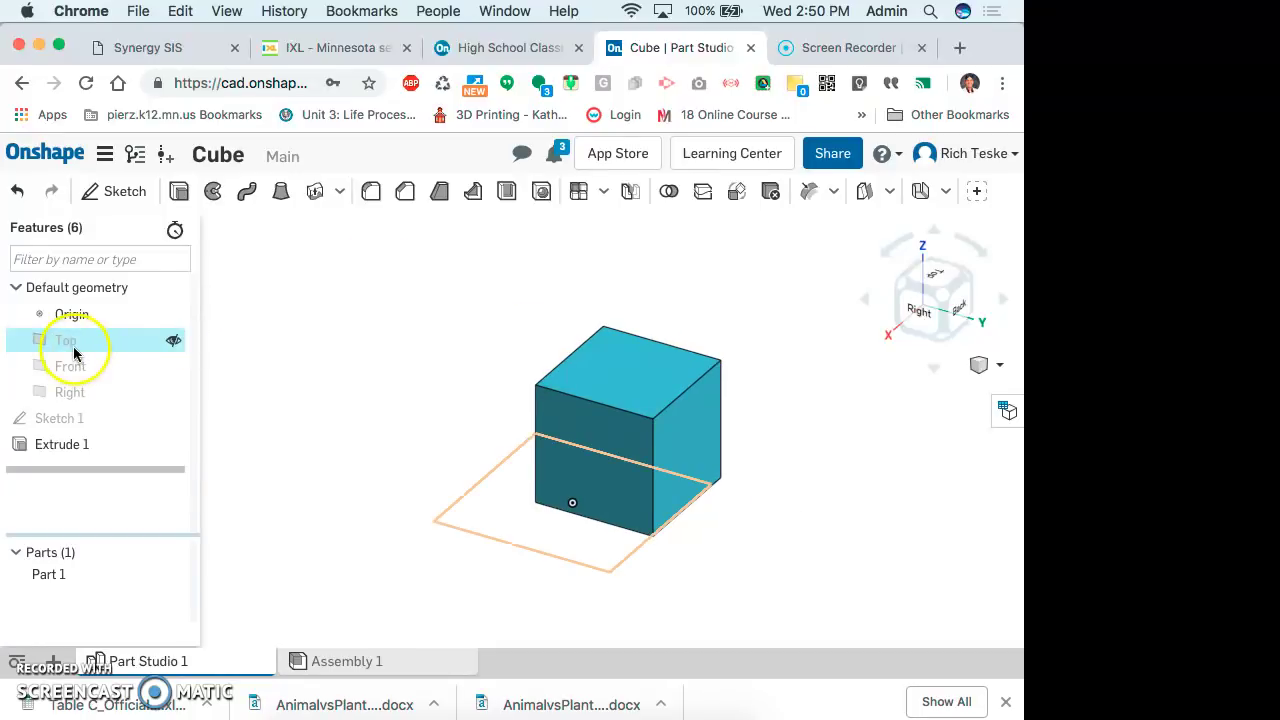
{"action": "left_click", "coordinate": [174, 341]}
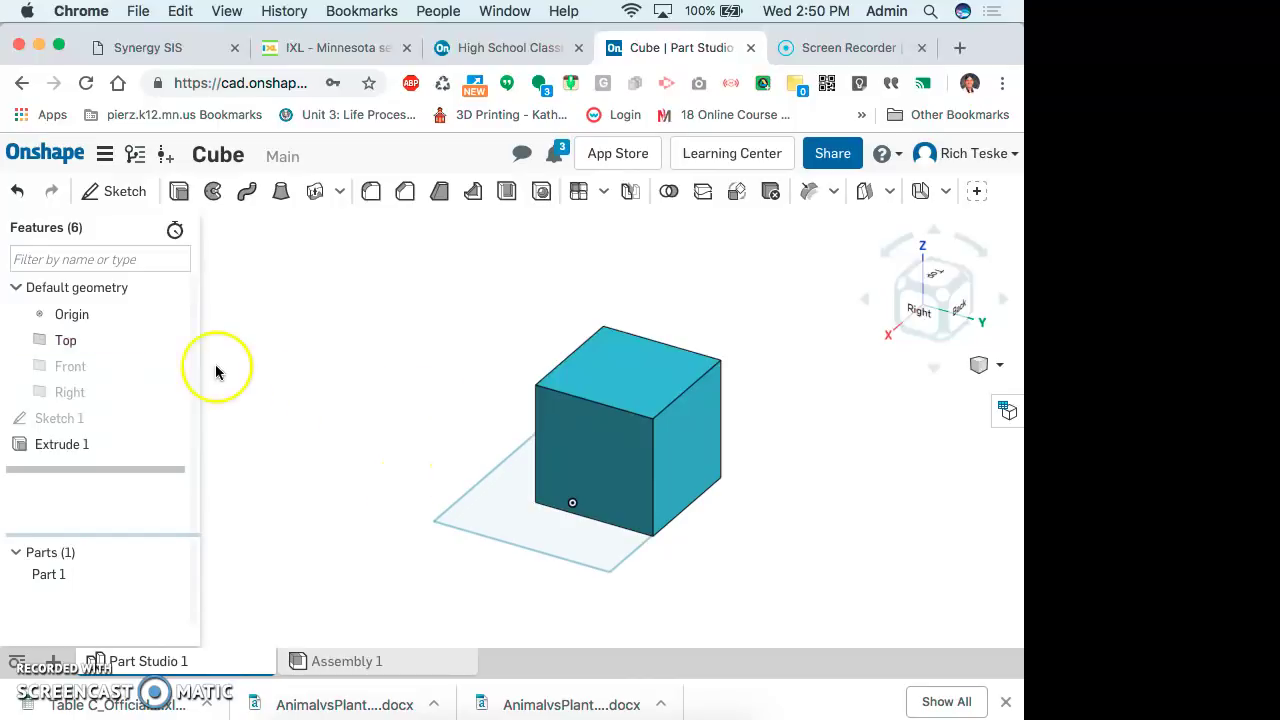
{"action": "left_click", "coordinate": [173, 343]}
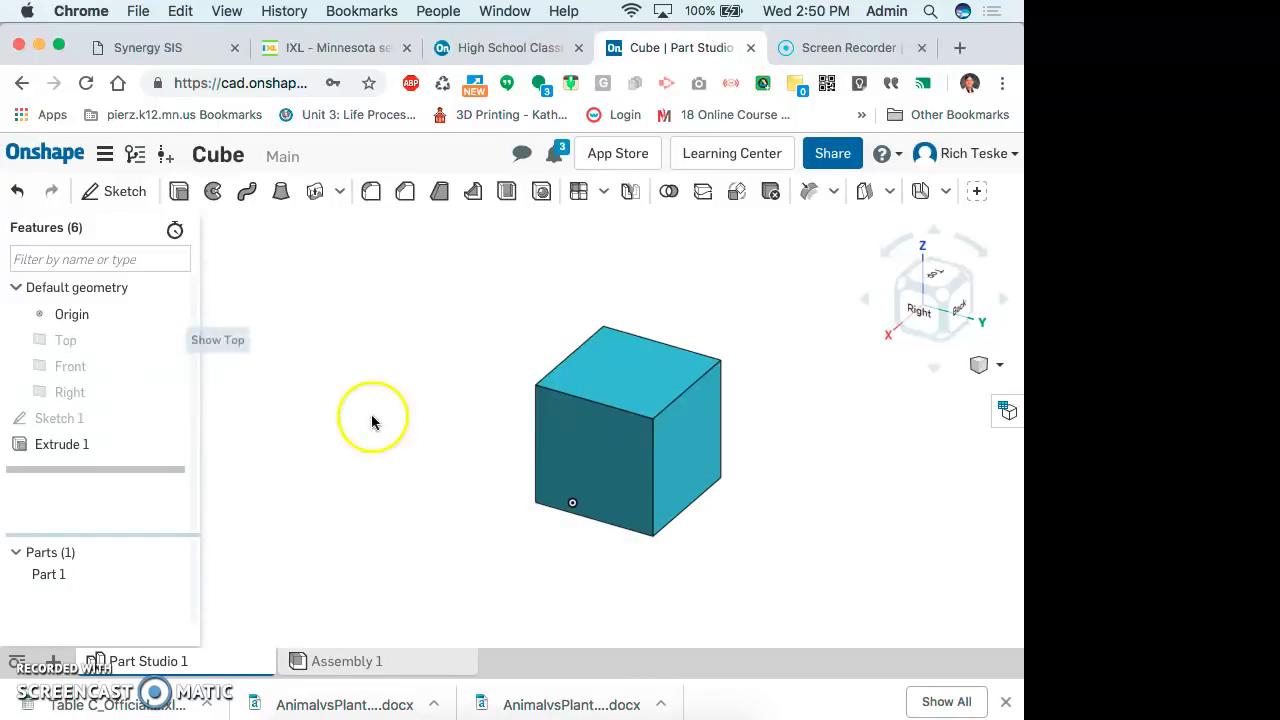
- Create a new sketch on the cube's top face and view it from the top
{"action": "left_click", "coordinate": [646, 373]}
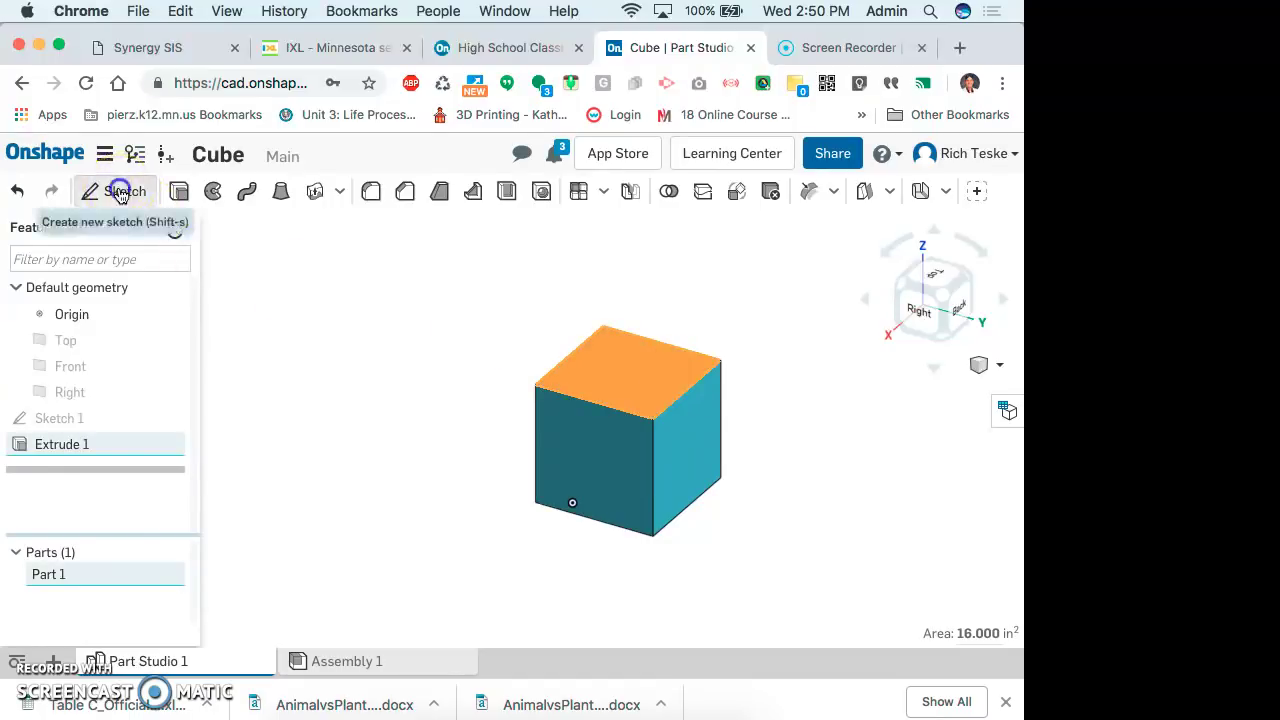
{"action": "left_click", "coordinate": [118, 192]}
{"action": "left_click", "coordinate": [652, 372]}
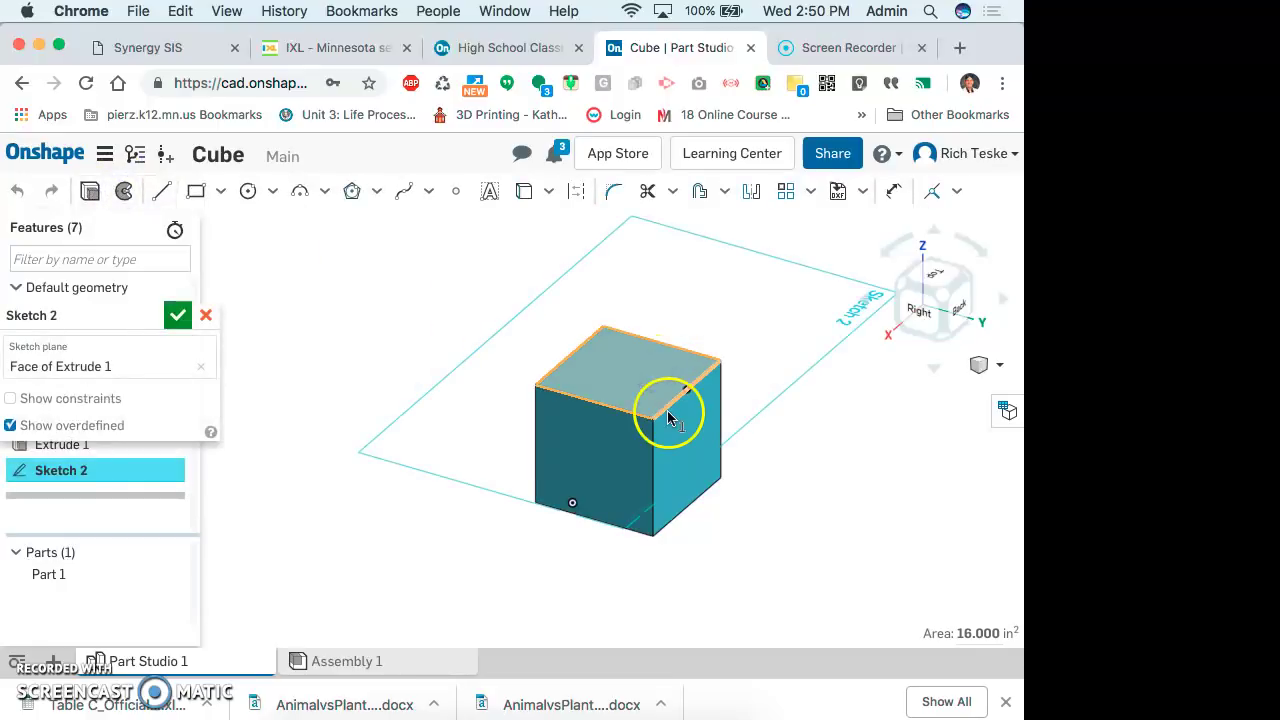
{"action": "left_click", "coordinate": [951, 277]}
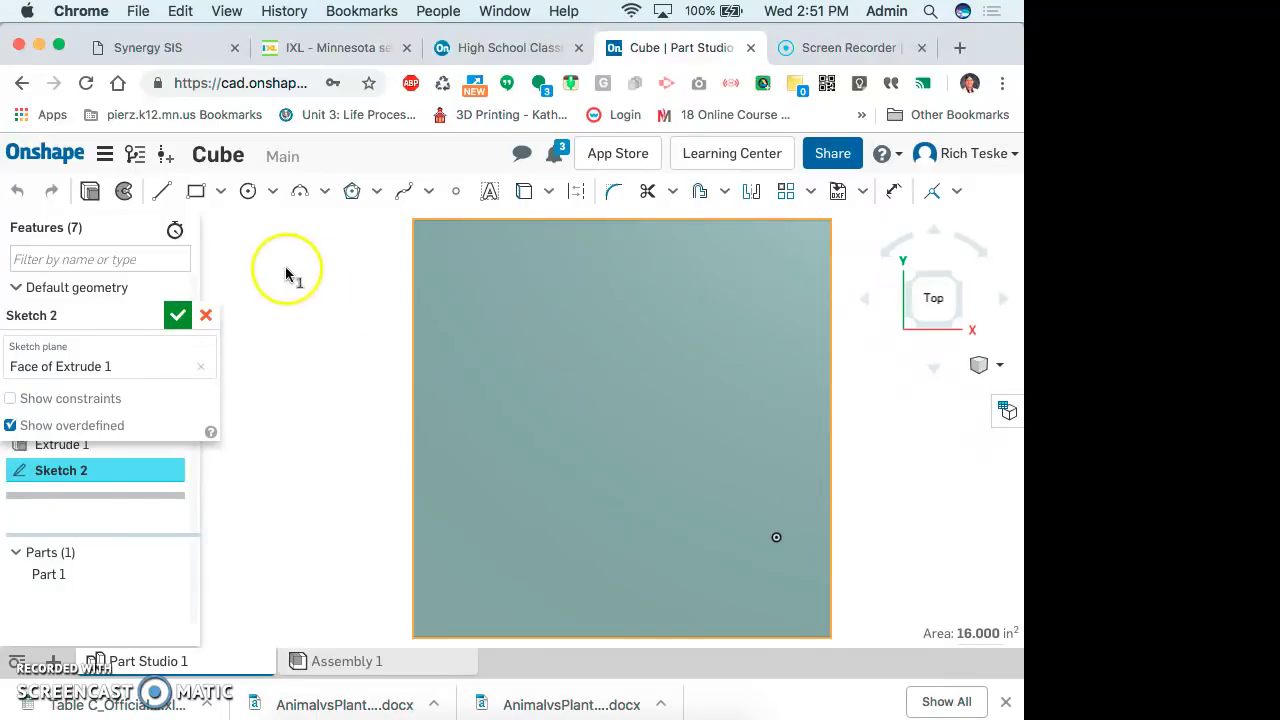
- Sketch a circle of 1 in diameter at the centre of the top face, aligned with the left and top edge midpoints
{"action": "left_click", "coordinate": [248, 193]}
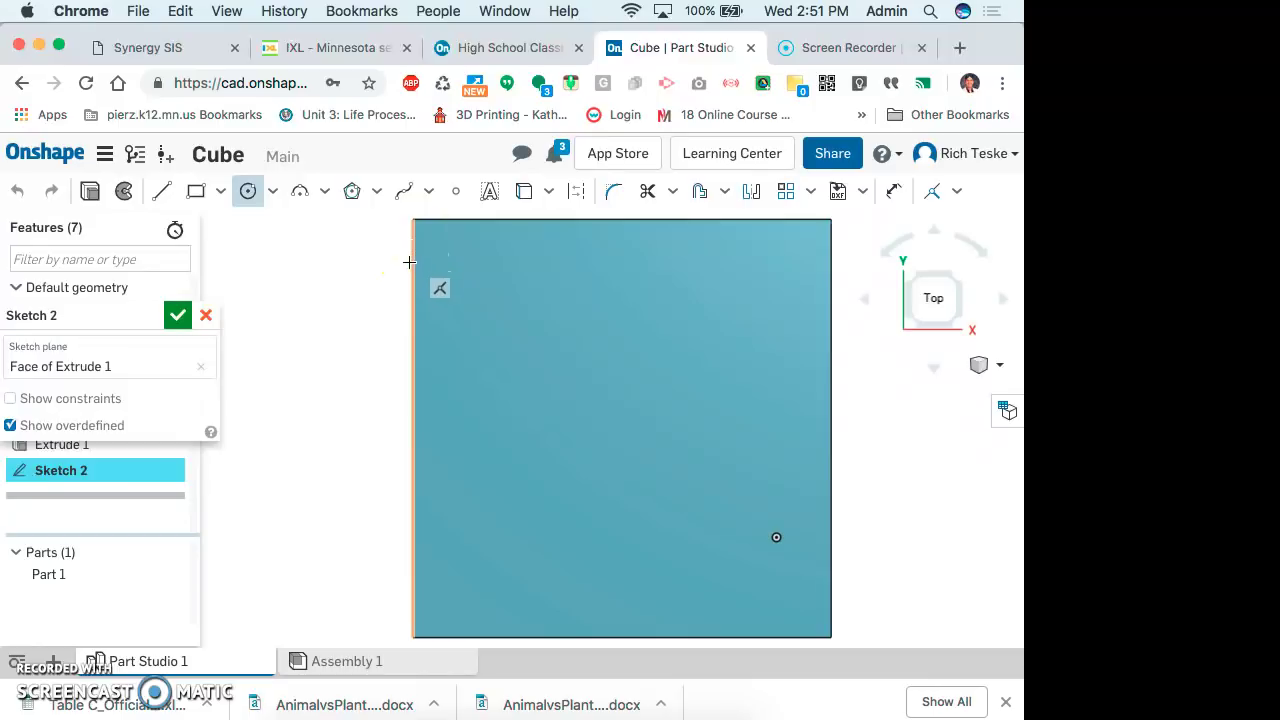
{"action": "left_click", "coordinate": [410, 330]}
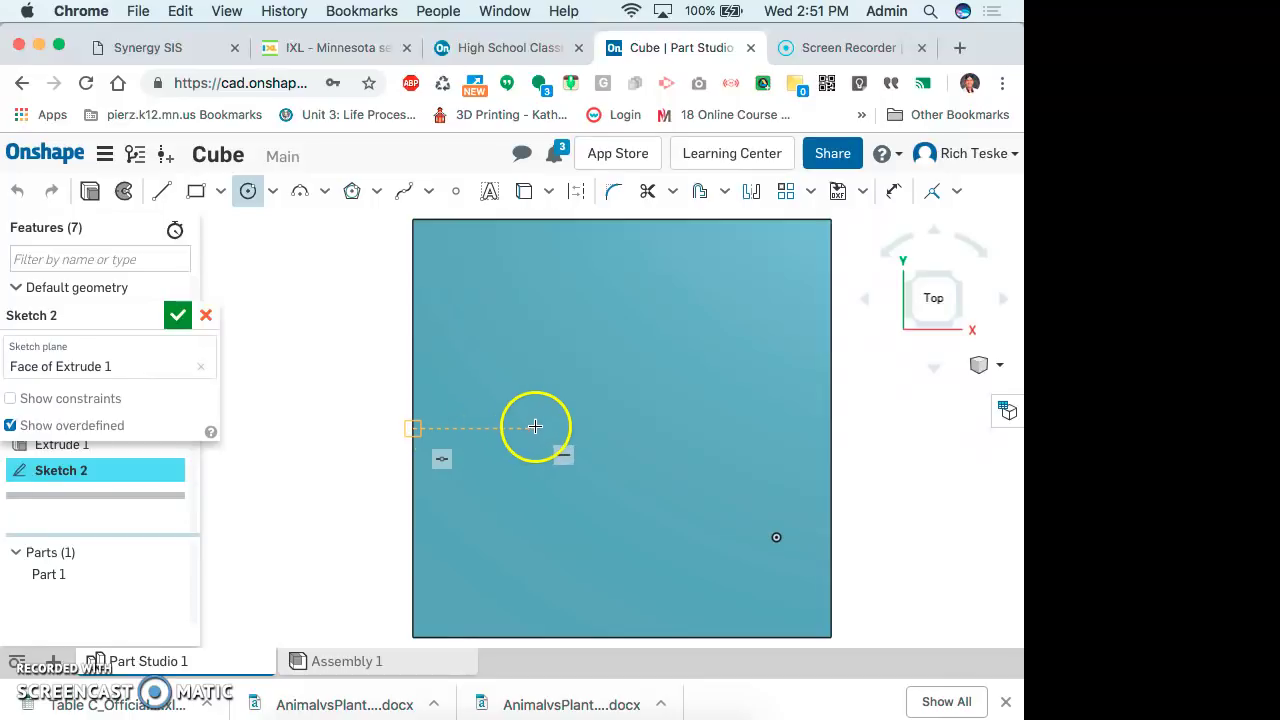
{"action": "mouse_move", "coordinate": [535, 427]}
{"action": "left_mouse_down"}
{"action": "mouse_move", "coordinate": [806, 426]}
{"action": "mouse_move", "coordinate": [674, 429]}
{"action": "mouse_move", "coordinate": [416, 243]}
{"action": "mouse_move", "coordinate": [410, 224]}
{"action": "mouse_move", "coordinate": [621, 222]}
{"action": "left_mouse_up"}
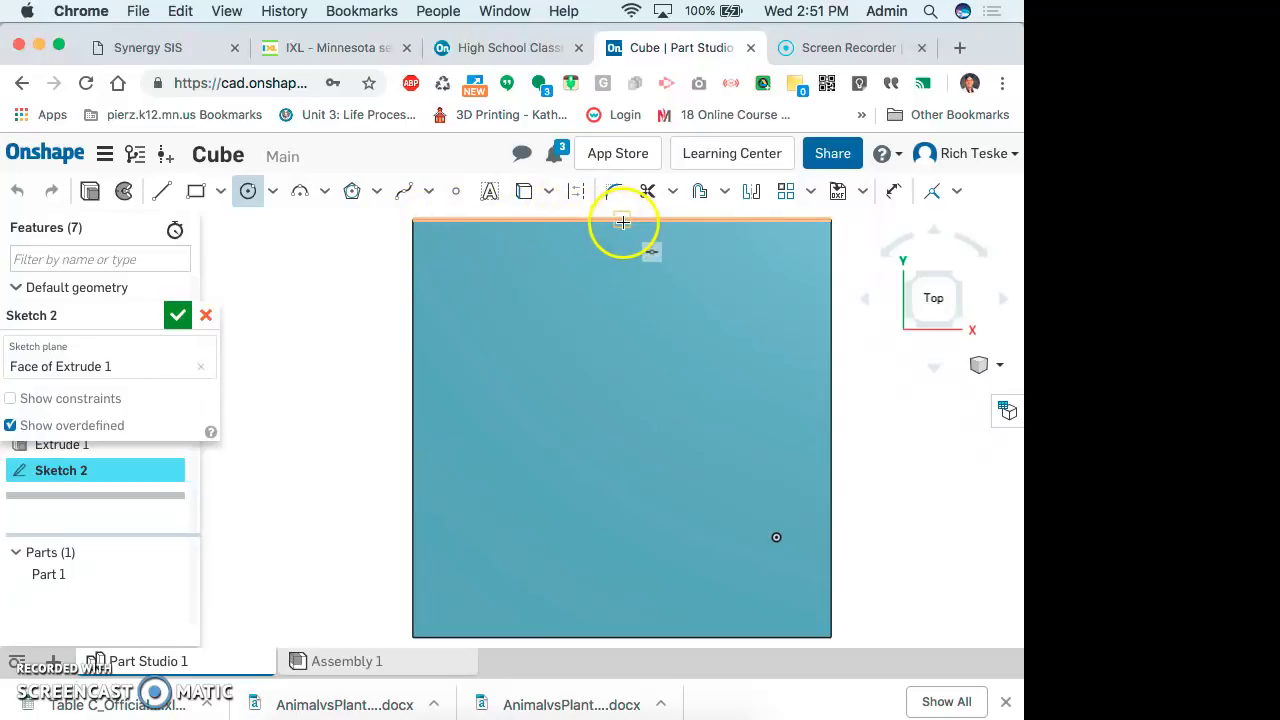
{"action": "left_click", "coordinate": [627, 433]}
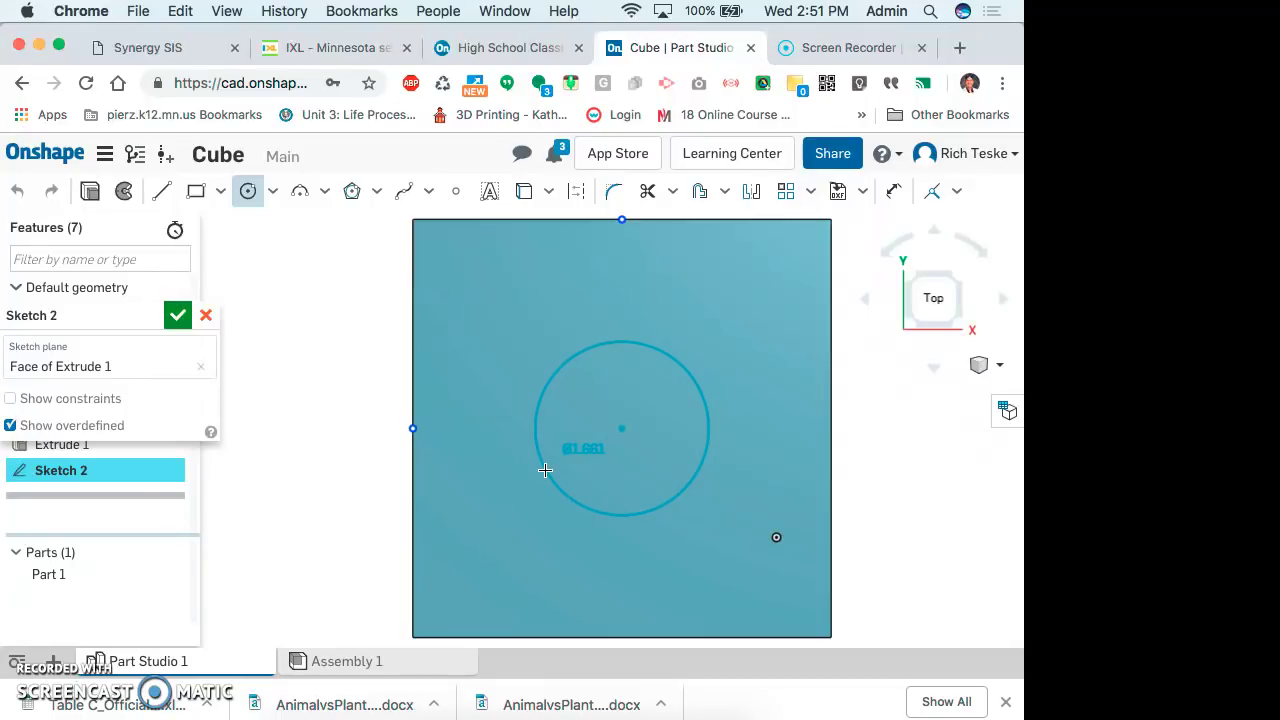
{"action": "left_click", "coordinate": [545, 470]}
{"action": "type", "text": "1"}
{"action": "key", "text": "Return"}
- Extrude the circle sketched on the top face 3 in upward and add it to the cube
{"action": "left_click", "coordinate": [951, 283]}
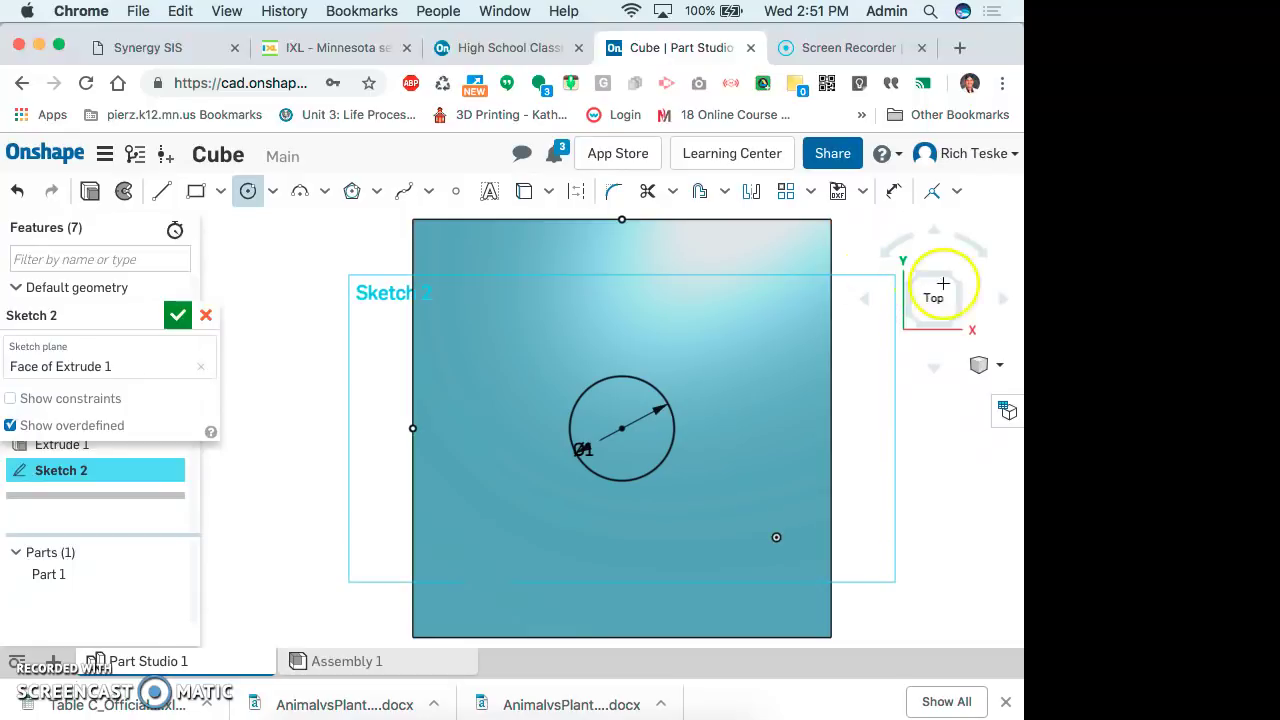
{"action": "left_click", "coordinate": [957, 277]}
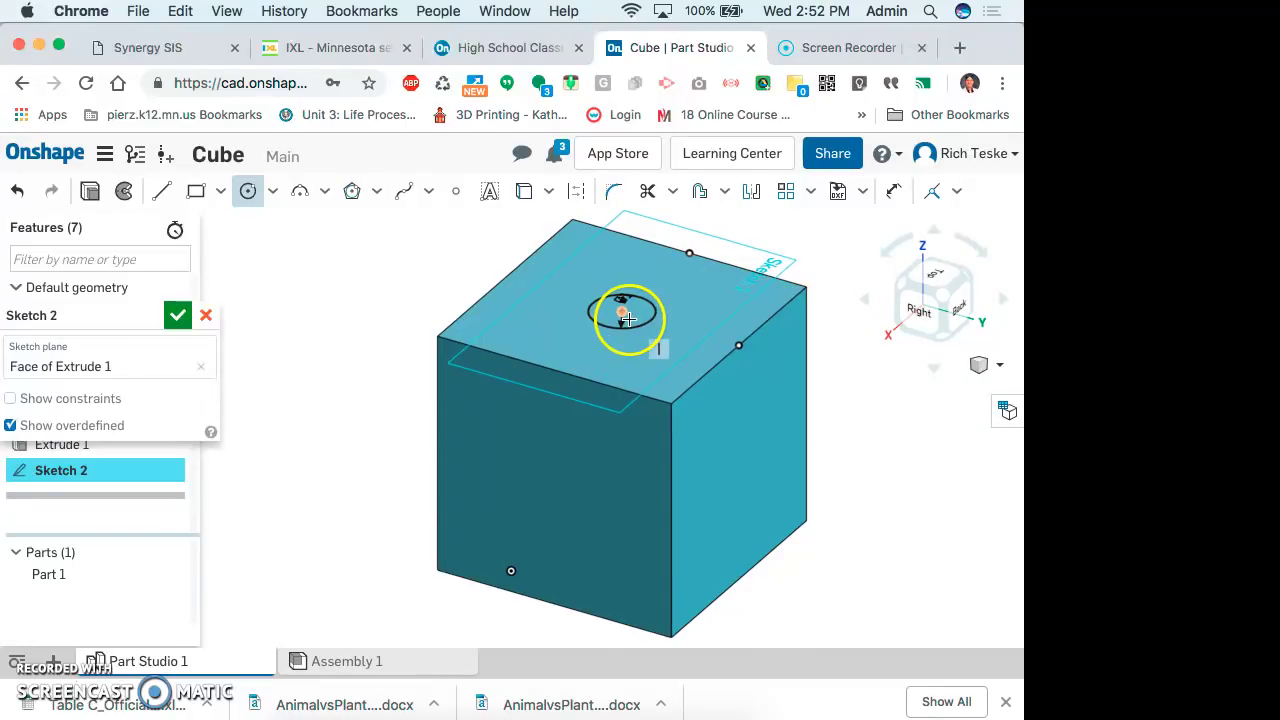
{"action": "left_click", "coordinate": [91, 200]}
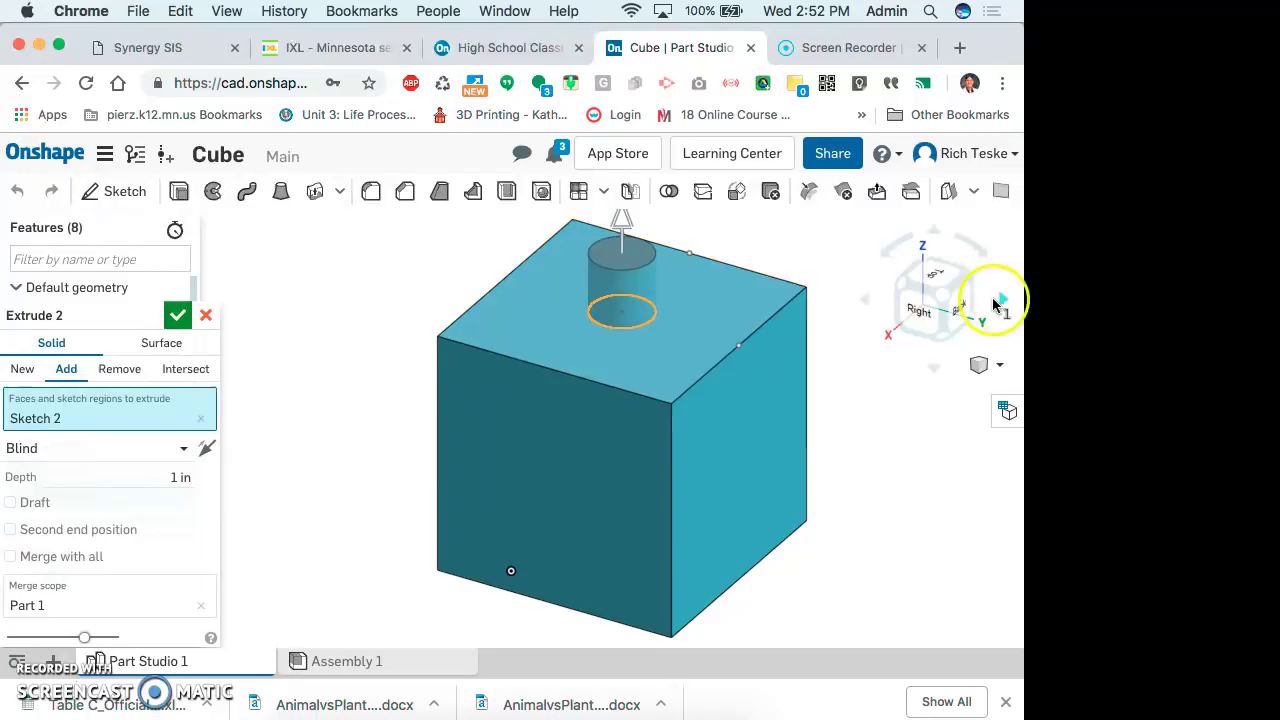
{"action": "left_click", "coordinate": [181, 481]}
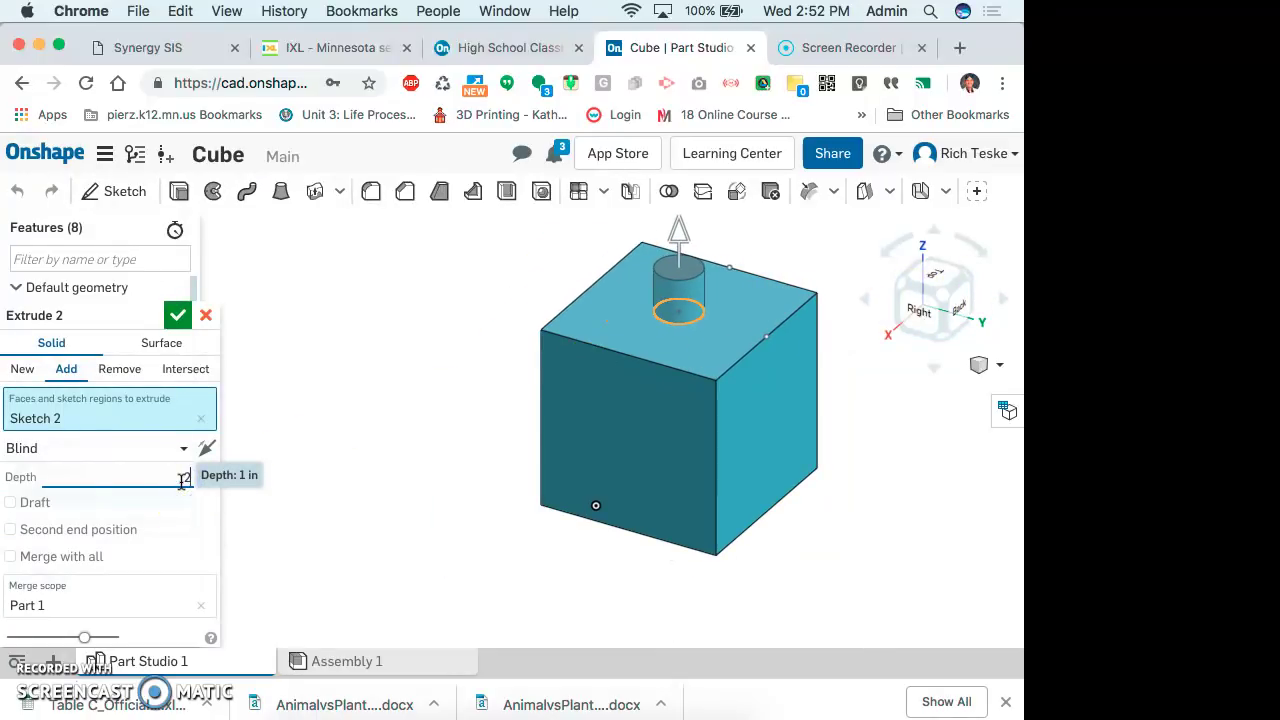
{"action": "left_click", "coordinate": [158, 508]}
{"action": "key", "text": "Up"}
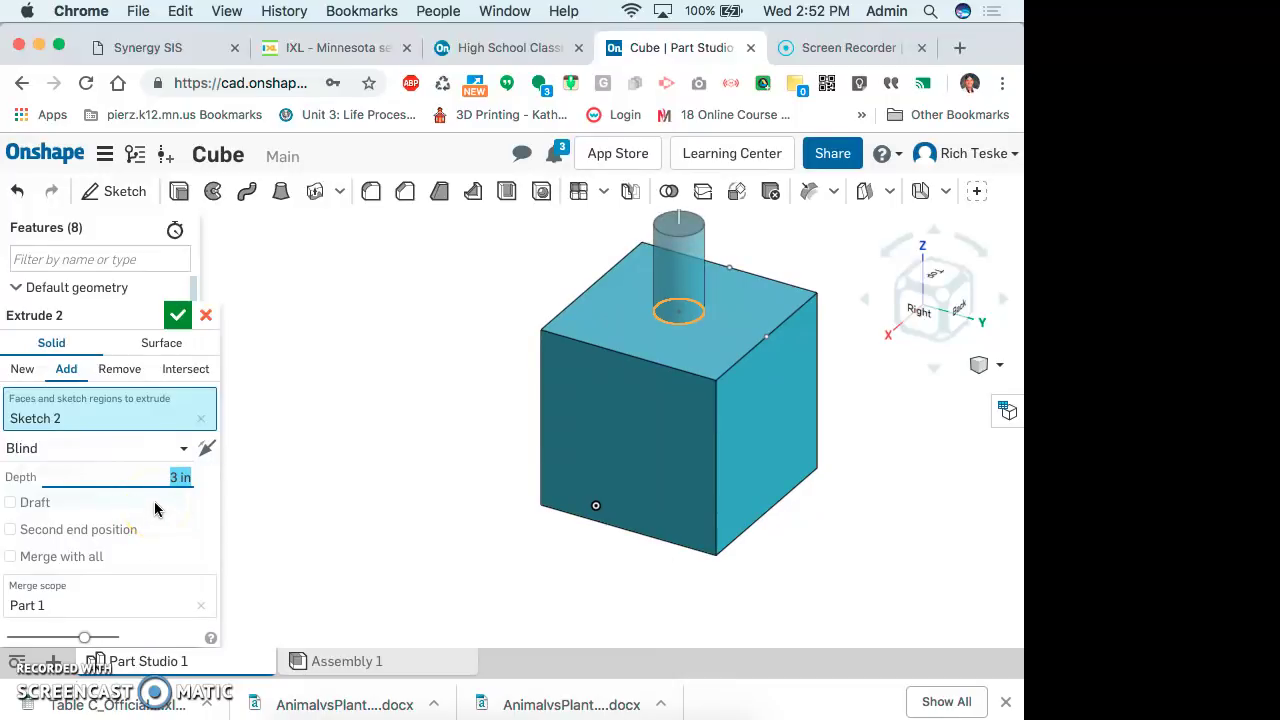
{"action": "left_click", "coordinate": [938, 298]}
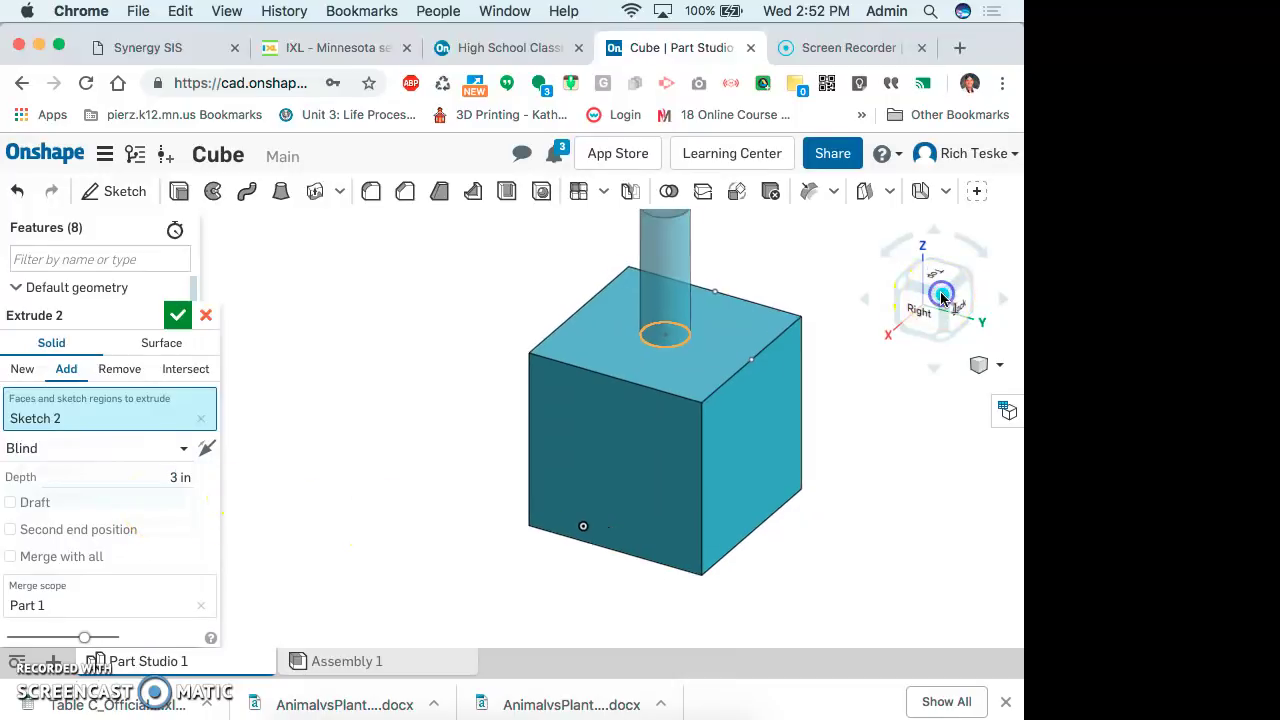
{"action": "left_click", "coordinate": [178, 318]}
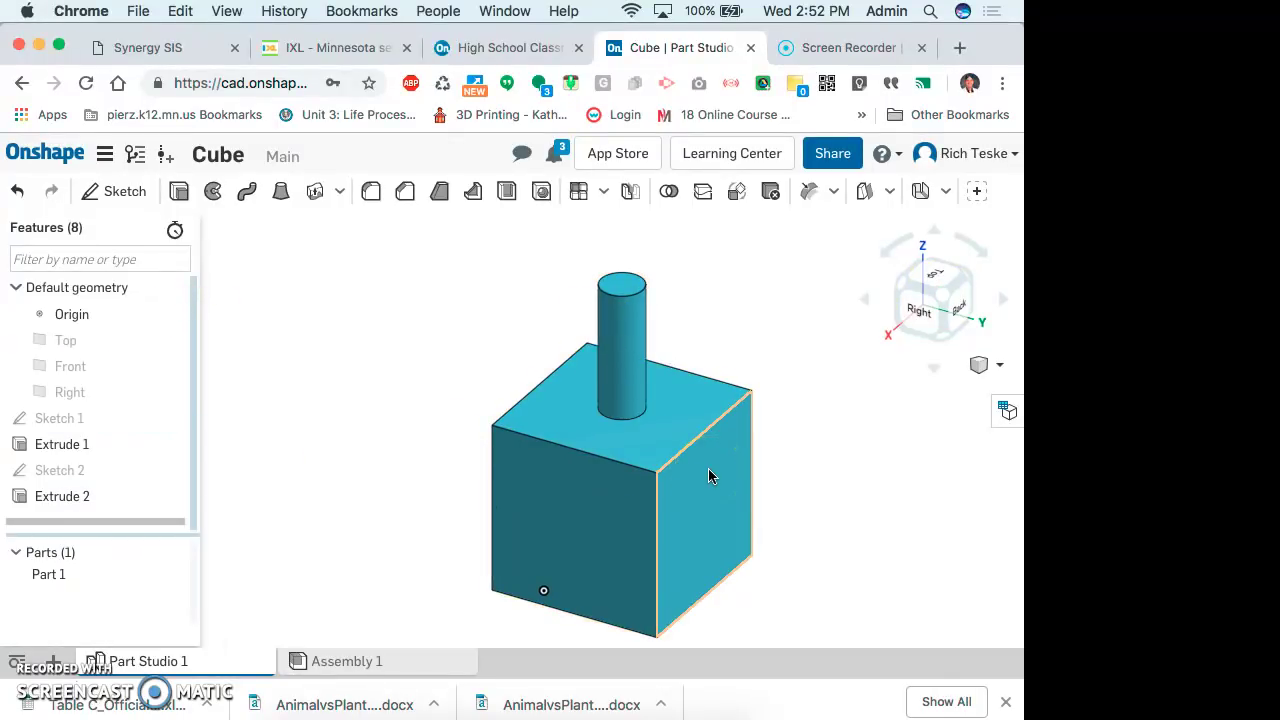
- Create a new sketch on the cube's right face and view it from the right
{"action": "left_click", "coordinate": [520, 509]}
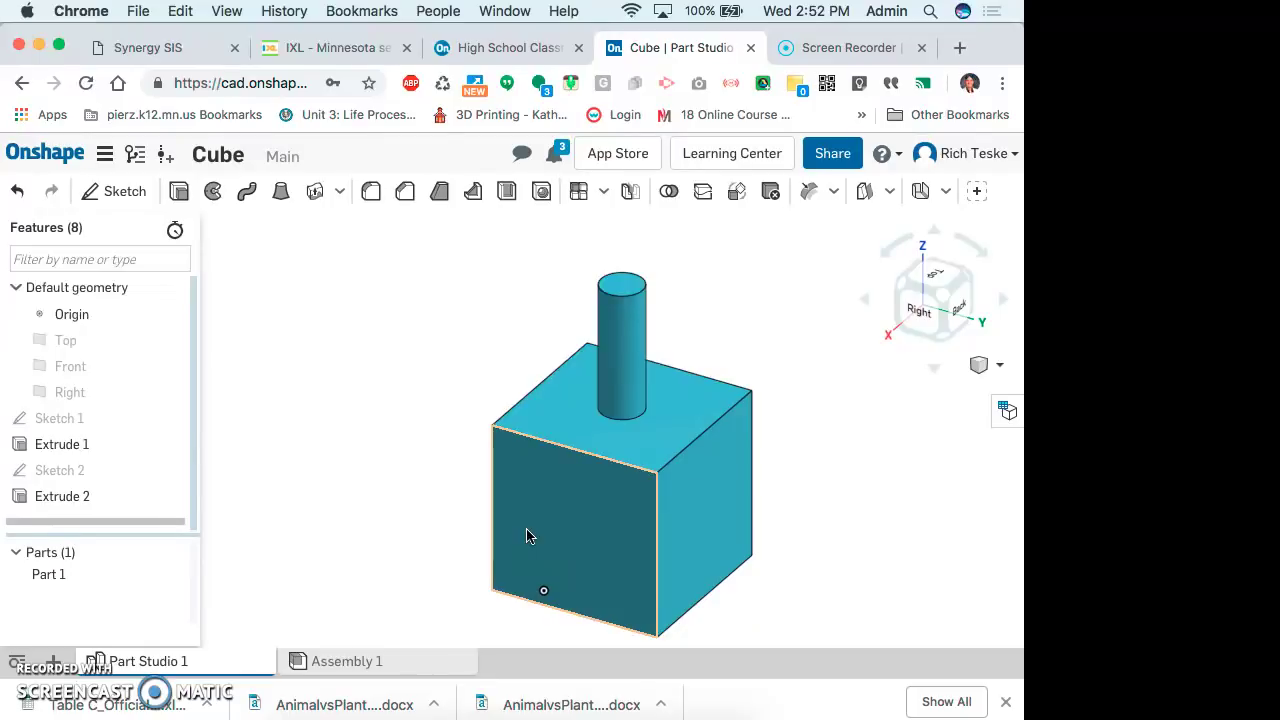
{"action": "left_click", "coordinate": [551, 525]}
{"action": "left_click", "coordinate": [117, 191]}
{"action": "left_click", "coordinate": [580, 534]}
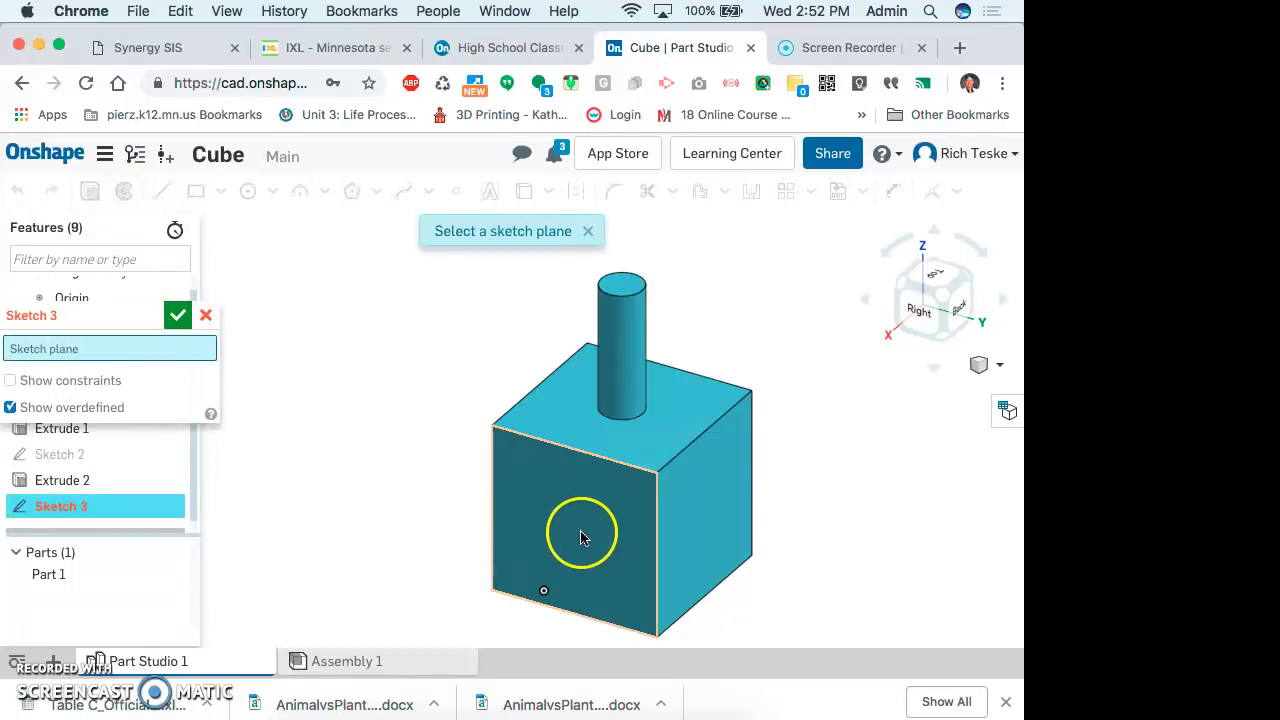
{"action": "left_click", "coordinate": [920, 312]}
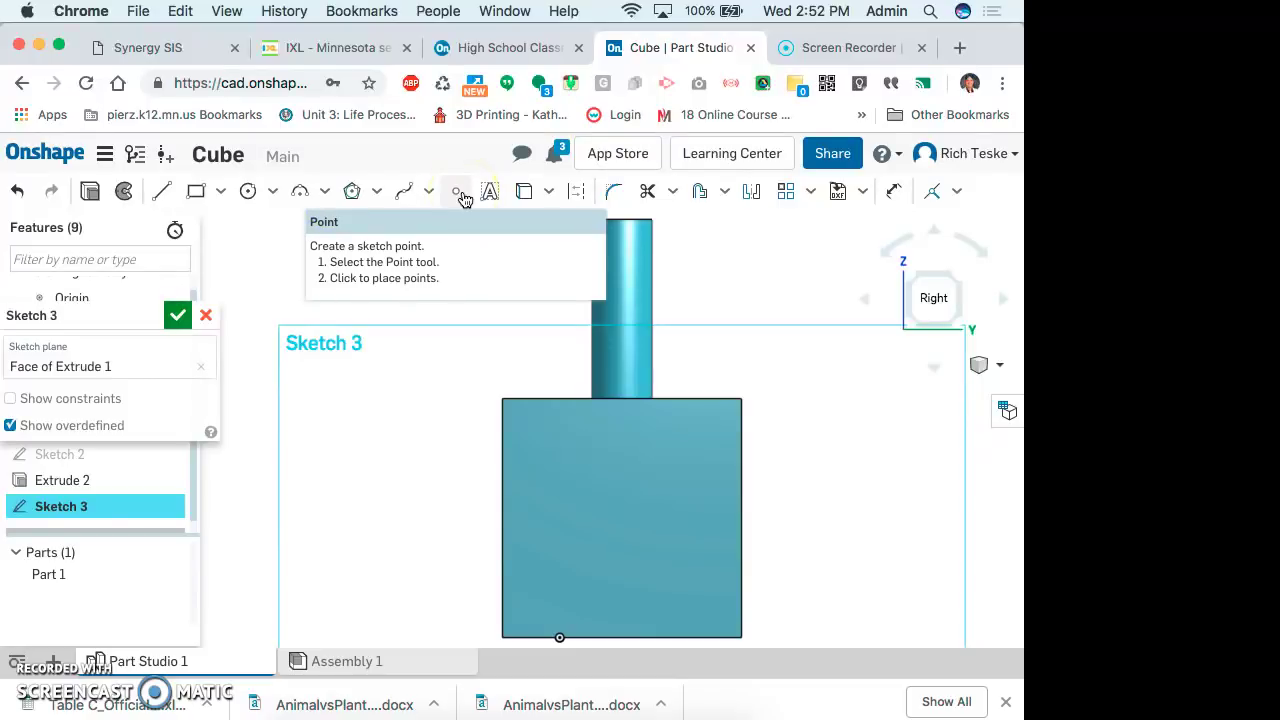
- Place a sketch point at the centre of the right face, aligned with the edge midpoints, and finish the sketch
{"action": "left_click", "coordinate": [462, 196]}
{"action": "left_click", "coordinate": [454, 192]}
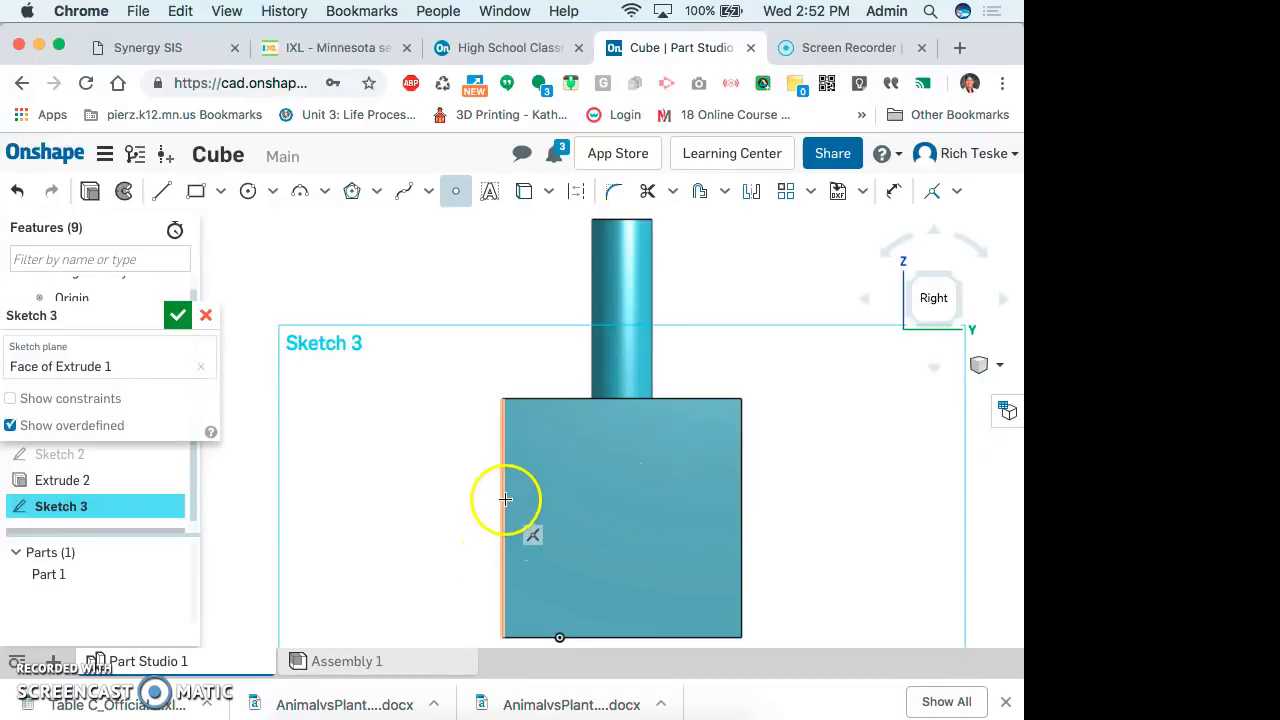
{"action": "left_click", "coordinate": [624, 517]}
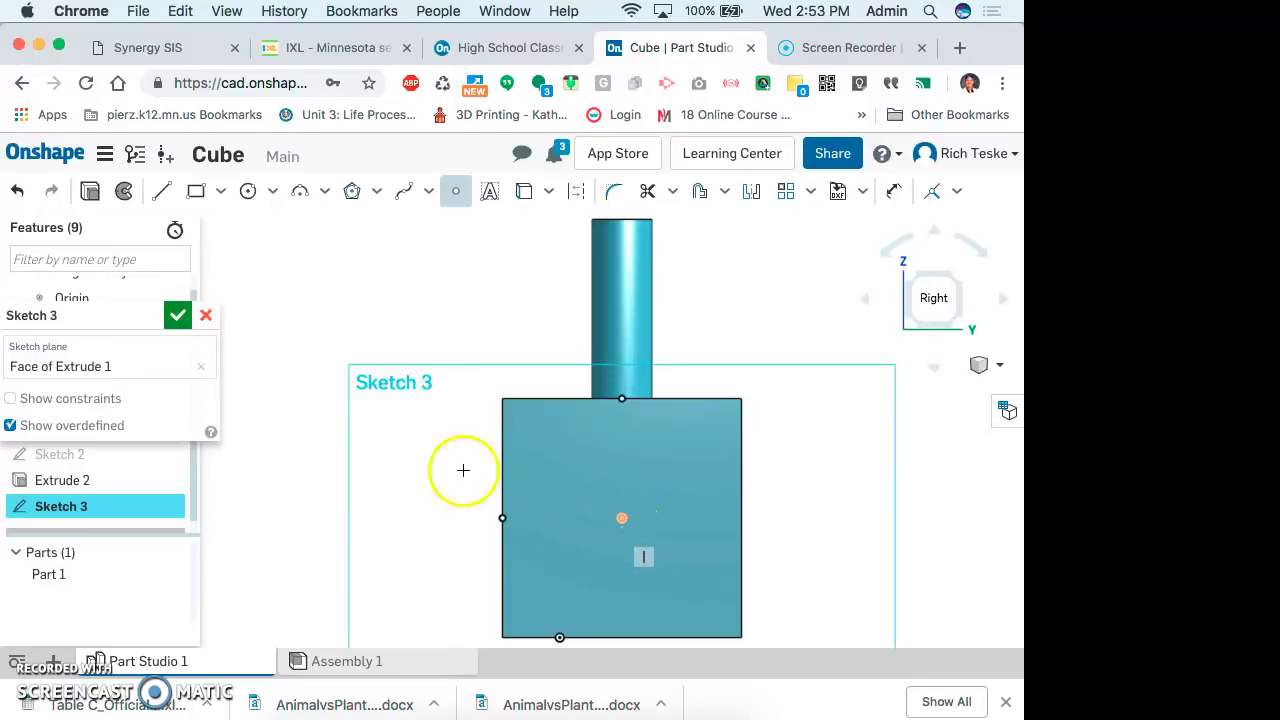
{"action": "left_click", "coordinate": [174, 318]}
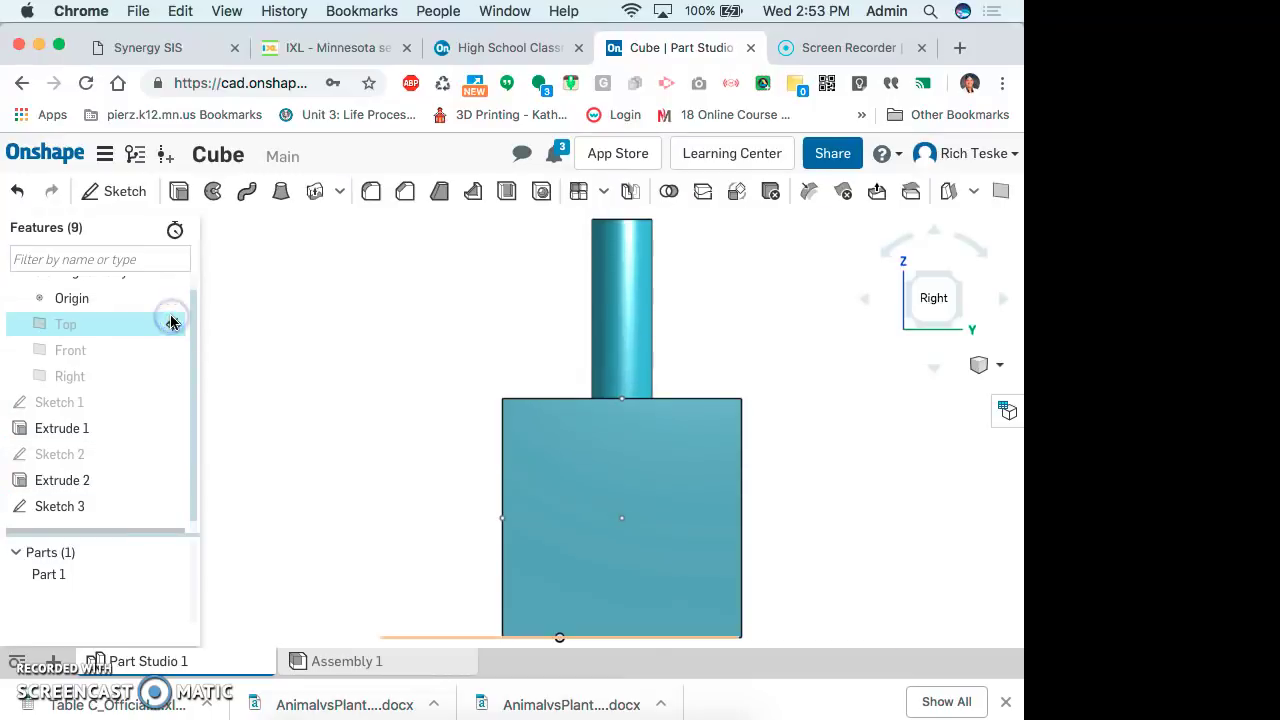
- Start a blind countersink hole at the sketch point in the centre of the cube's right face
{"action": "left_click", "coordinate": [957, 277]}
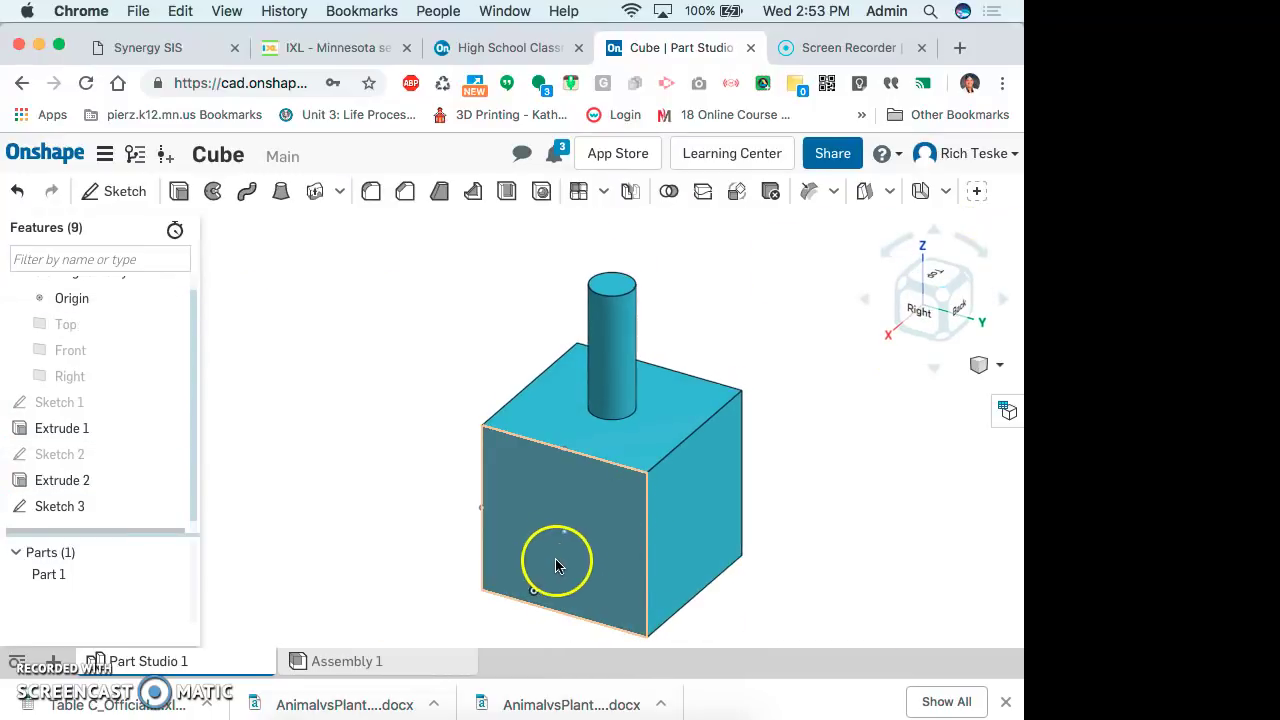
{"action": "scroll", "coordinate": [560, 554], "scroll_direction": "up", "scroll_amount": 3}
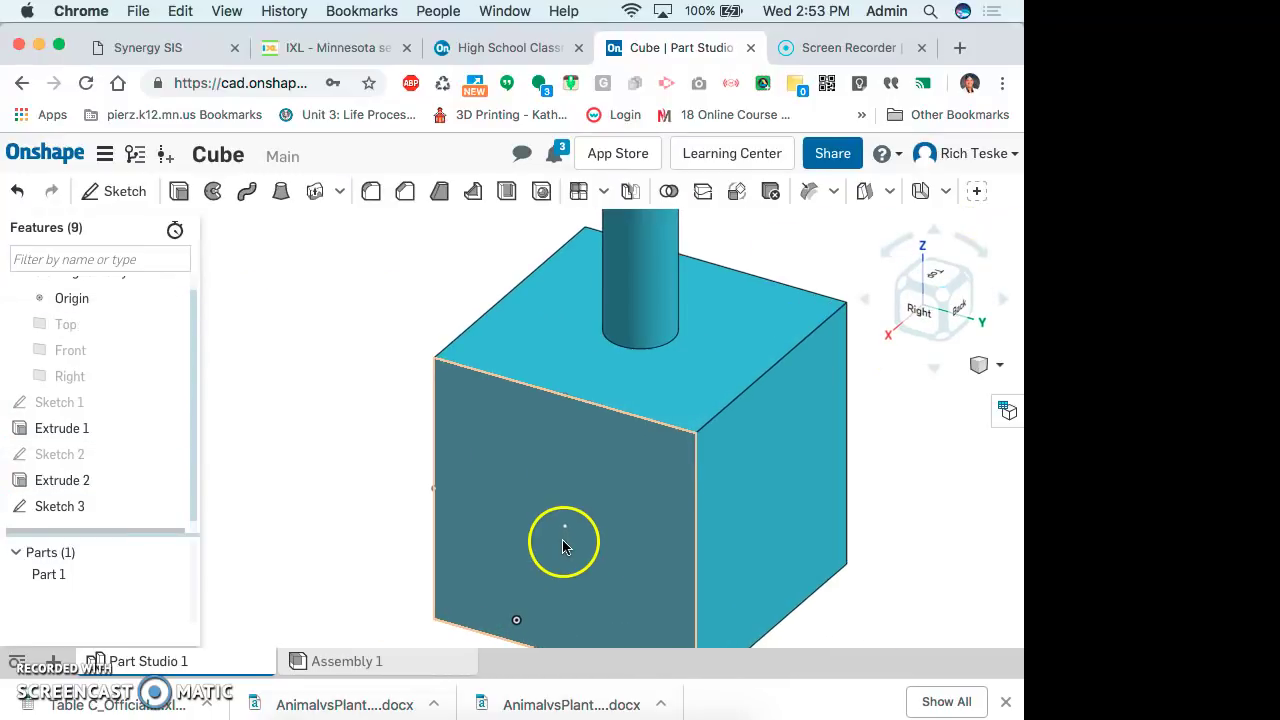
{"action": "left_click", "coordinate": [542, 194]}
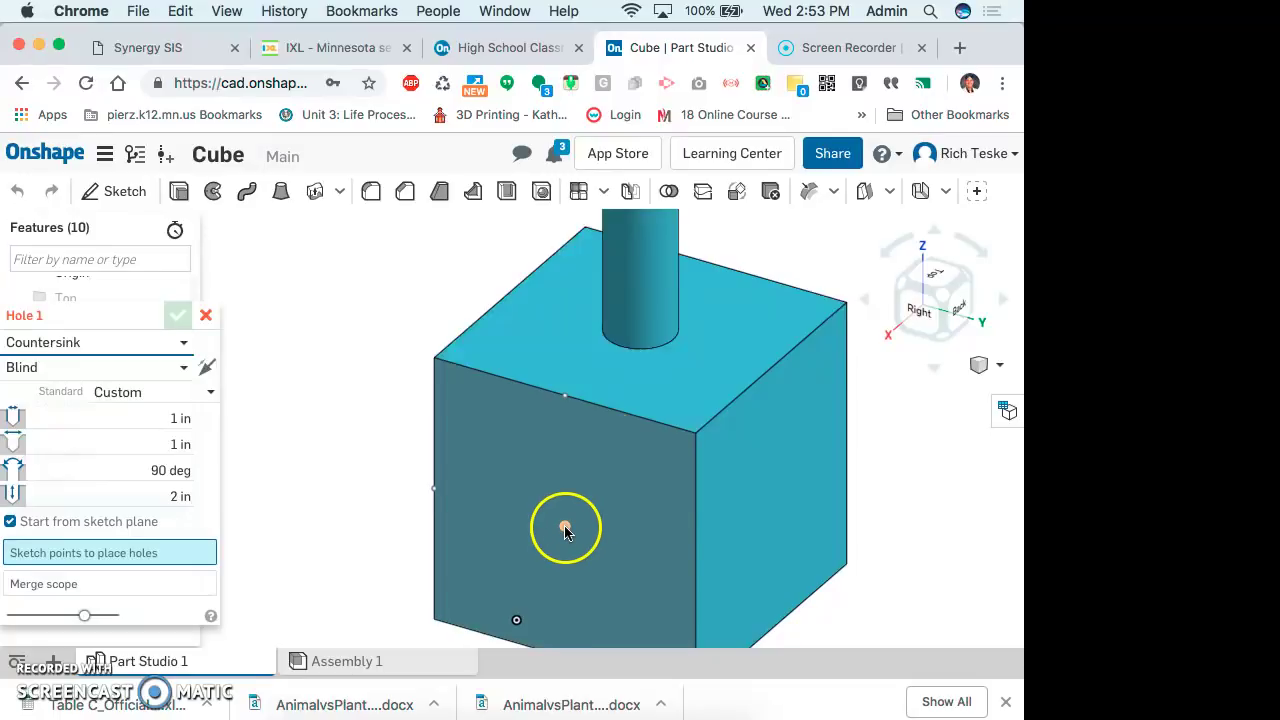
{"action": "left_click", "coordinate": [565, 528]}
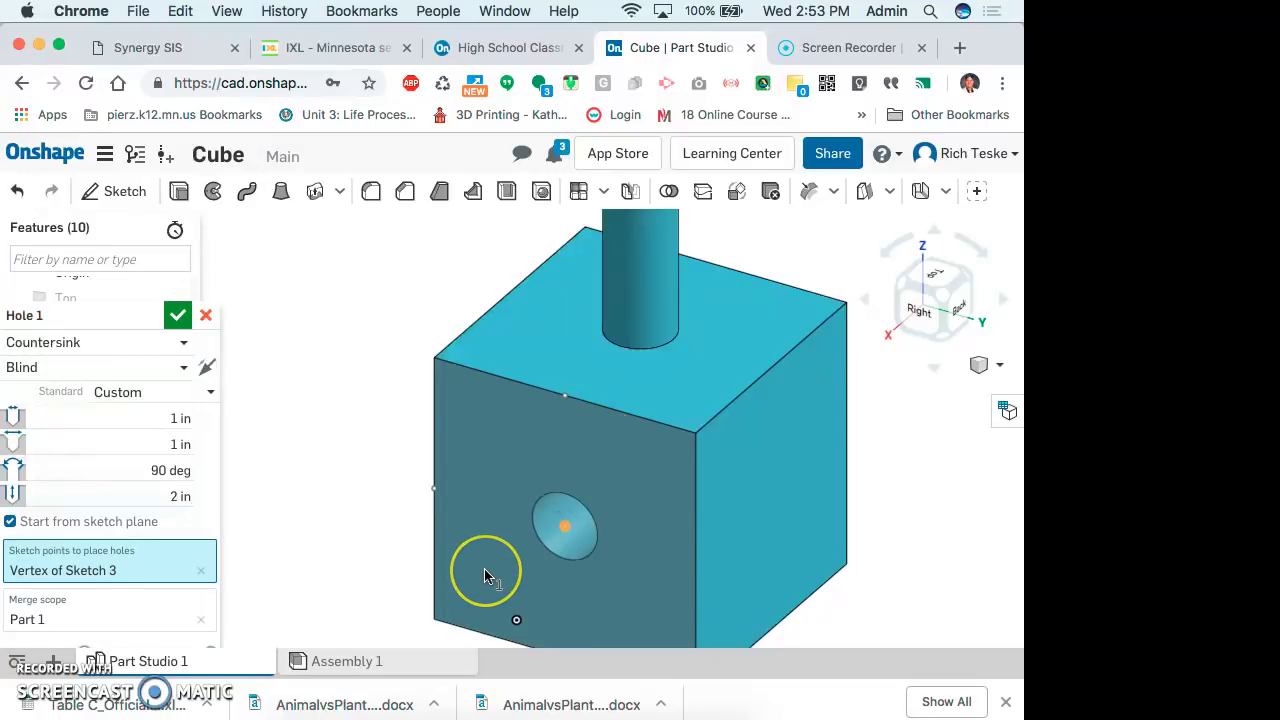
- Set the countersink diameter of the hole to 1.5 in
{"action": "left_click", "coordinate": [979, 282]}
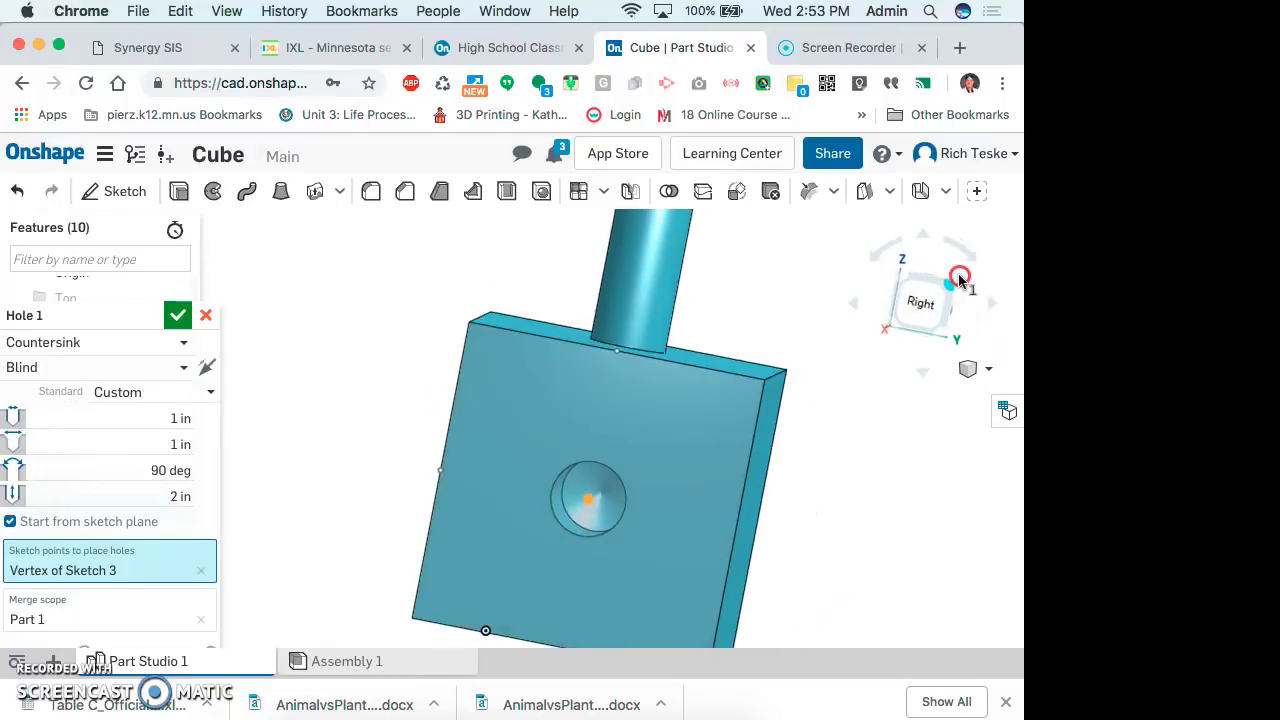
{"action": "left_click_drag", "start_coordinate": [963, 275], "coordinate": [918, 303]}
{"action": "left_click_drag", "start_coordinate": [102, 319], "coordinate": [253, 230]}
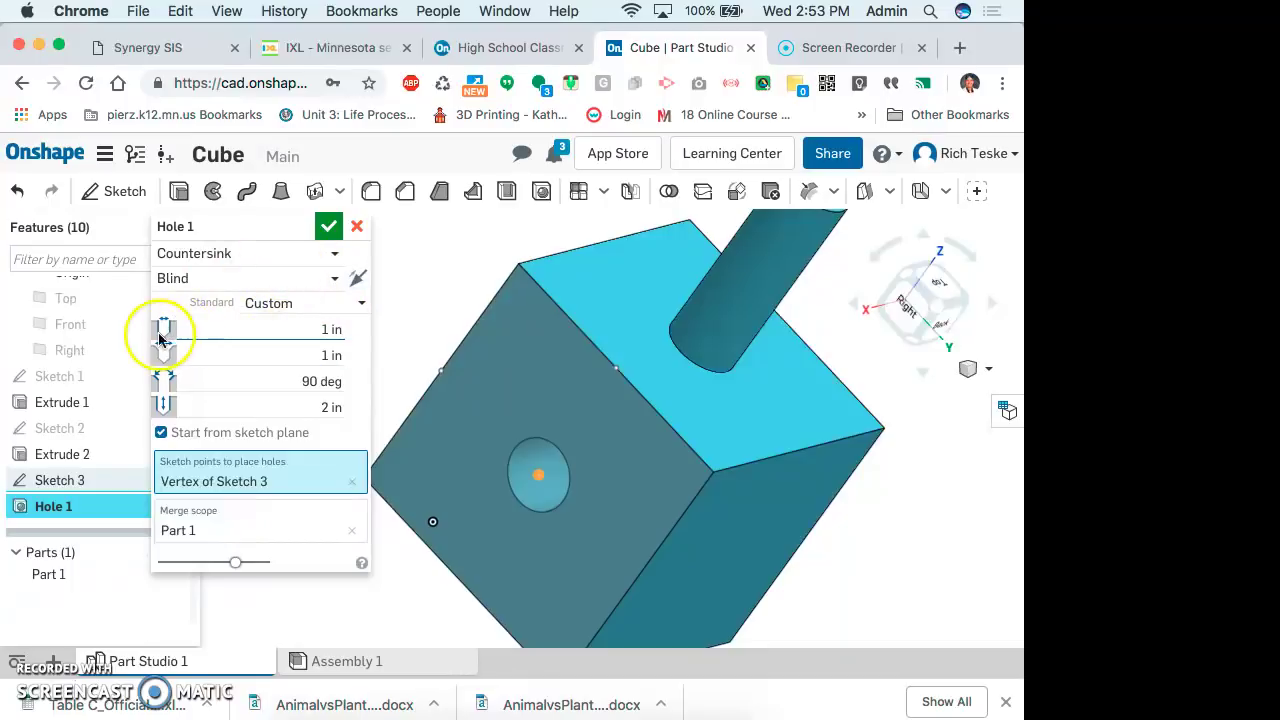
{"action": "left_click", "coordinate": [330, 355]}
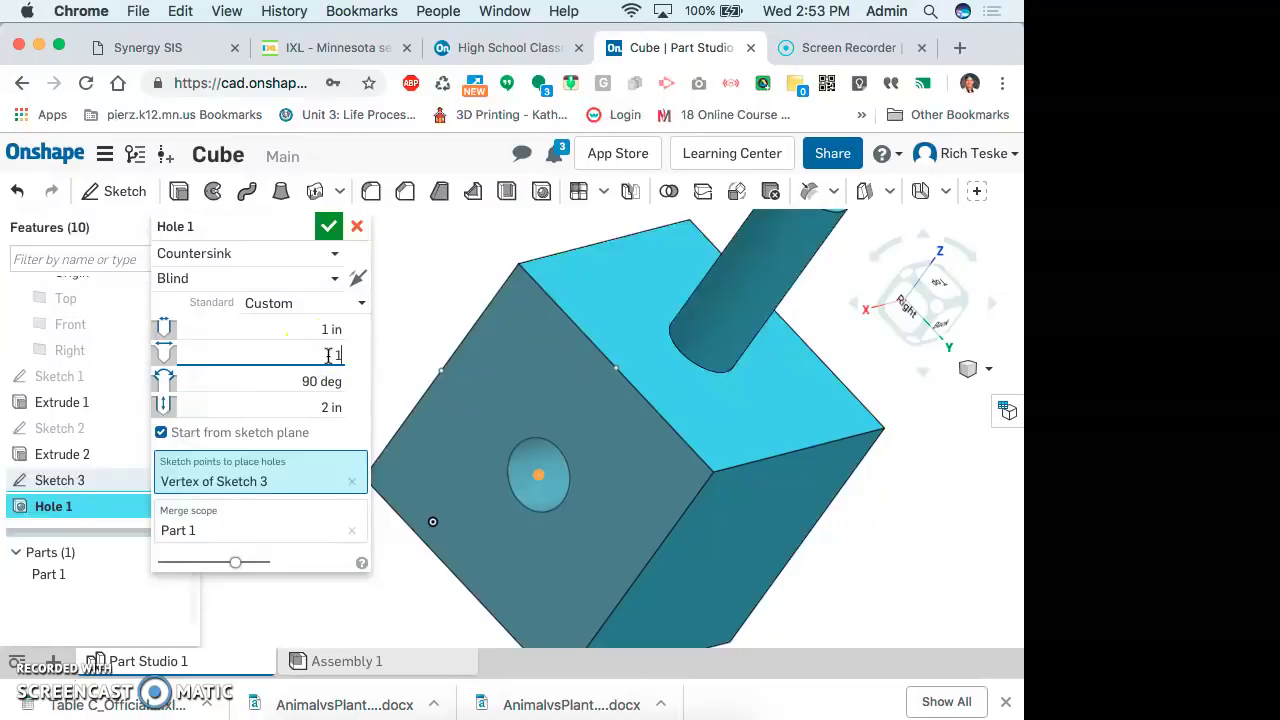
{"action": "left_click", "coordinate": [276, 389]}
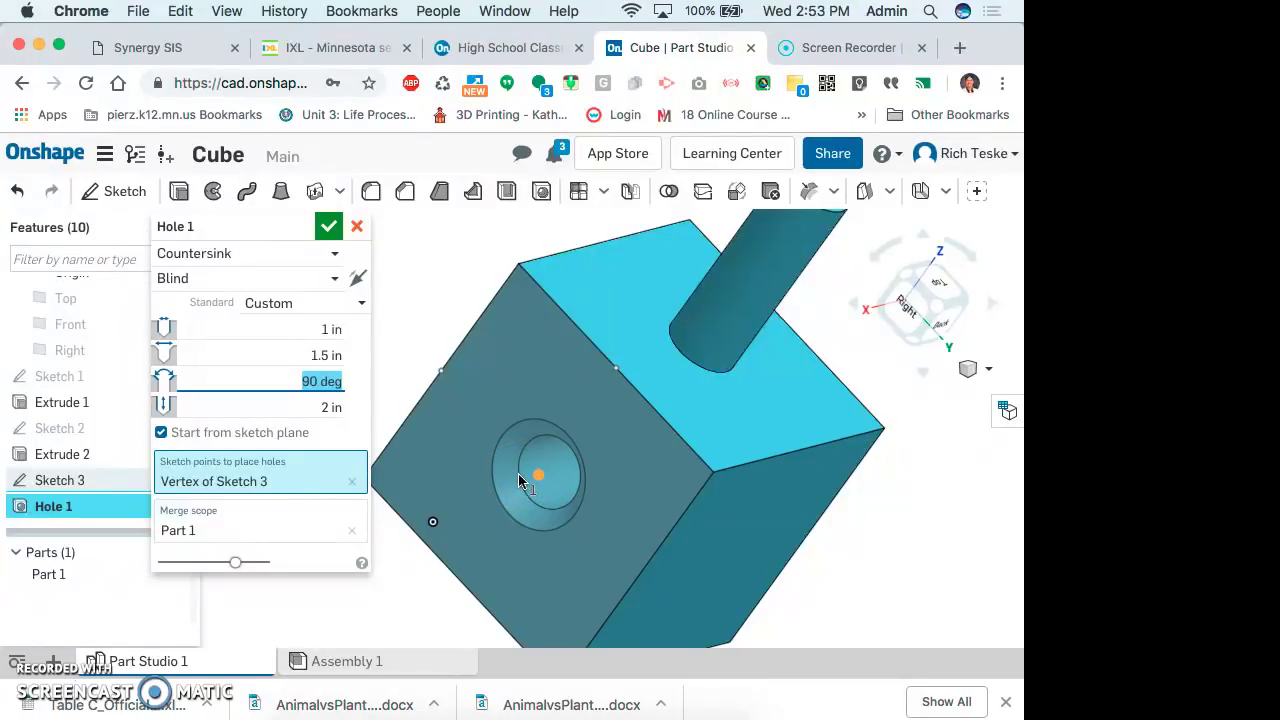
- Set the depth of the hole to 4 in so that it passes through the cube
{"action": "left_click", "coordinate": [335, 407]}
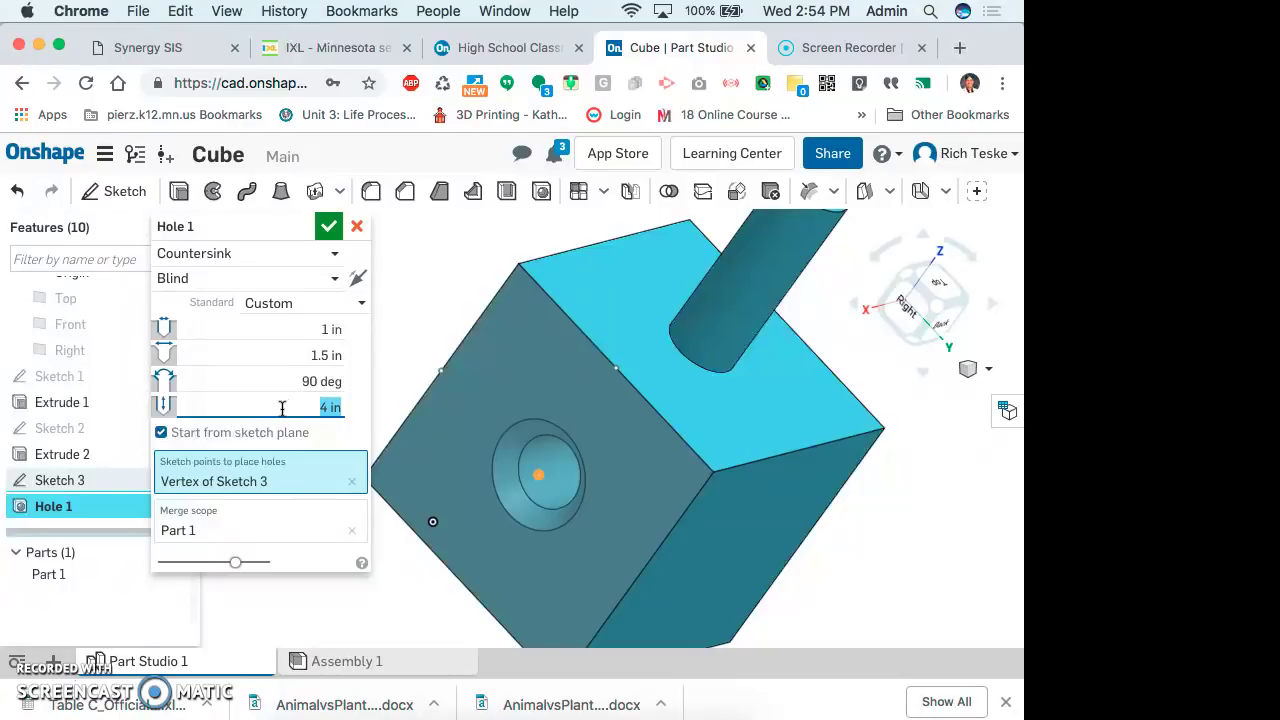
{"action": "left_click", "coordinate": [963, 300]}
{"action": "left_click_drag", "start_coordinate": [961, 301], "coordinate": [765, 343]}
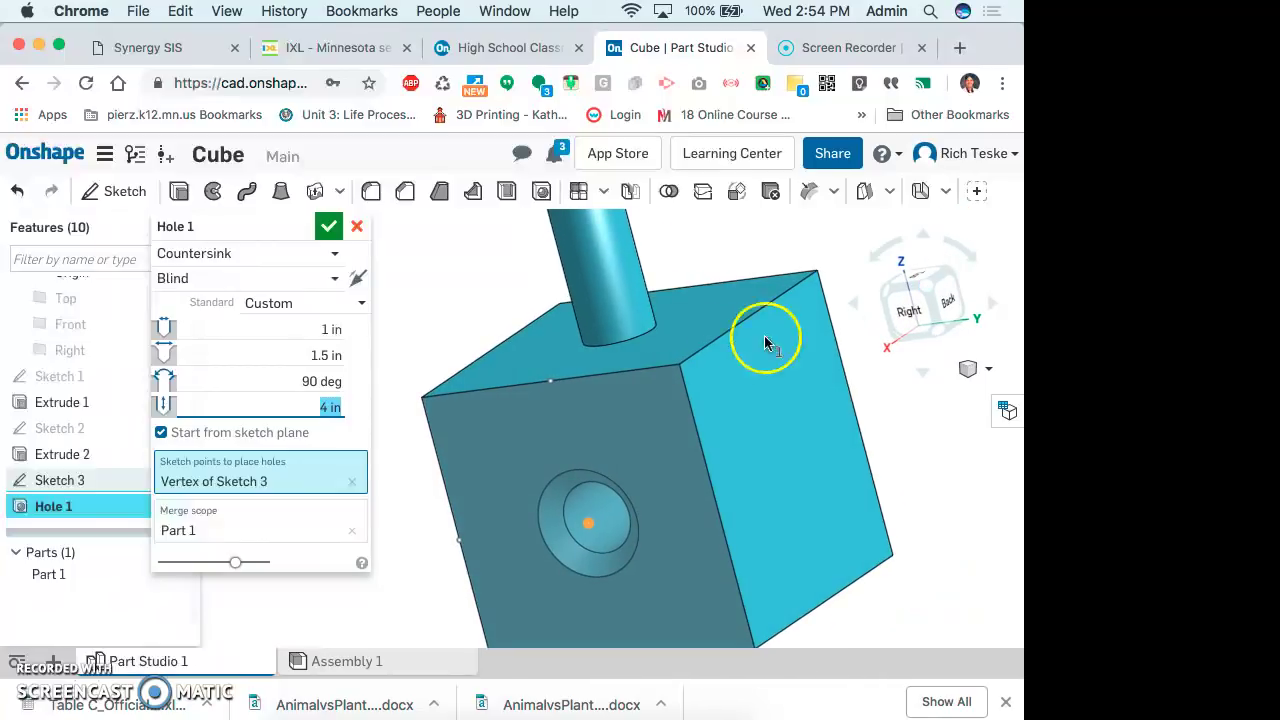
- Change the hole type to Counterbore with a counterbore diameter of 1.5 in and a counterbore depth of 1 in
{"action": "left_click", "coordinate": [334, 254]}
{"action": "left_click", "coordinate": [278, 312]}
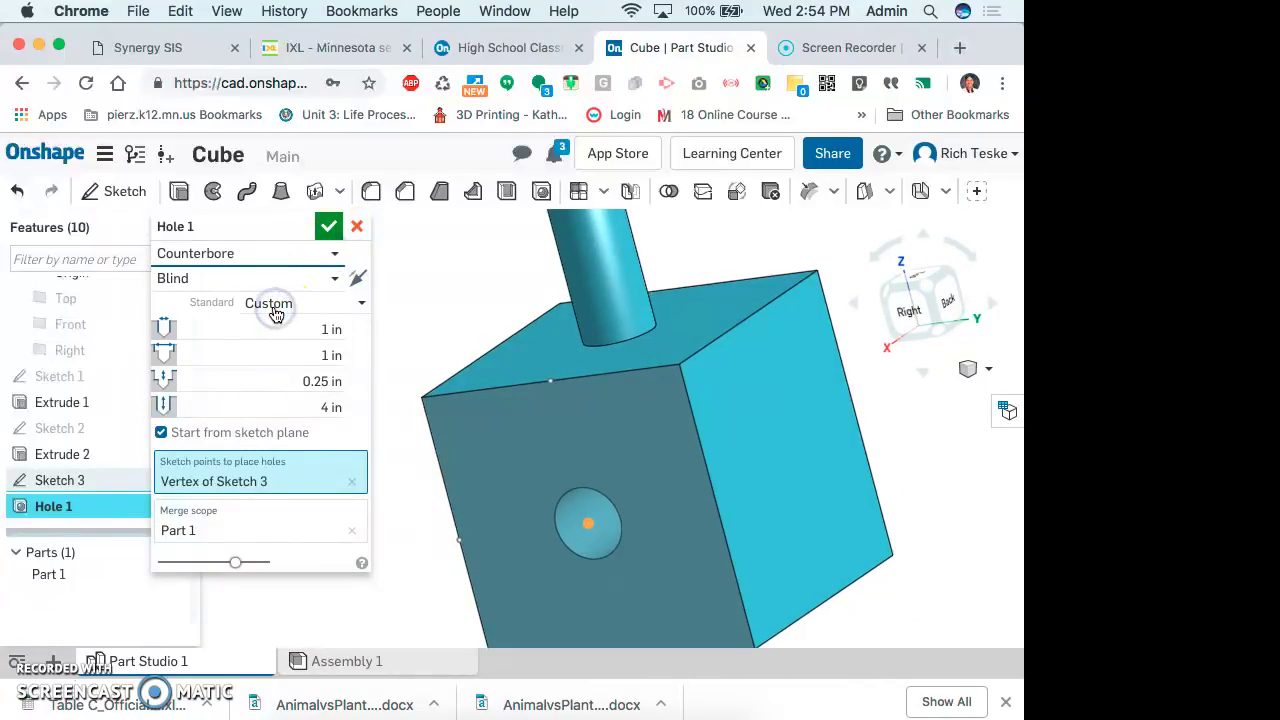
{"action": "left_click", "coordinate": [180, 332]}
{"action": "left_click", "coordinate": [336, 356]}
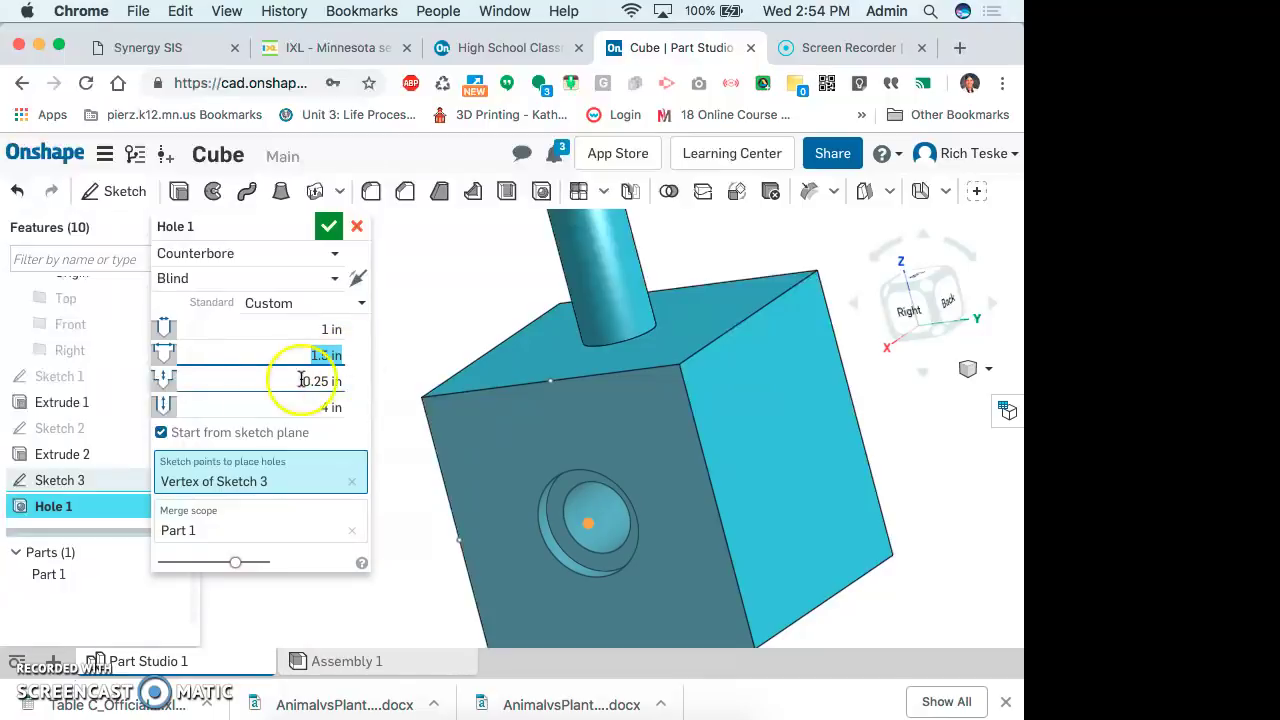
{"action": "left_click", "coordinate": [314, 381]}
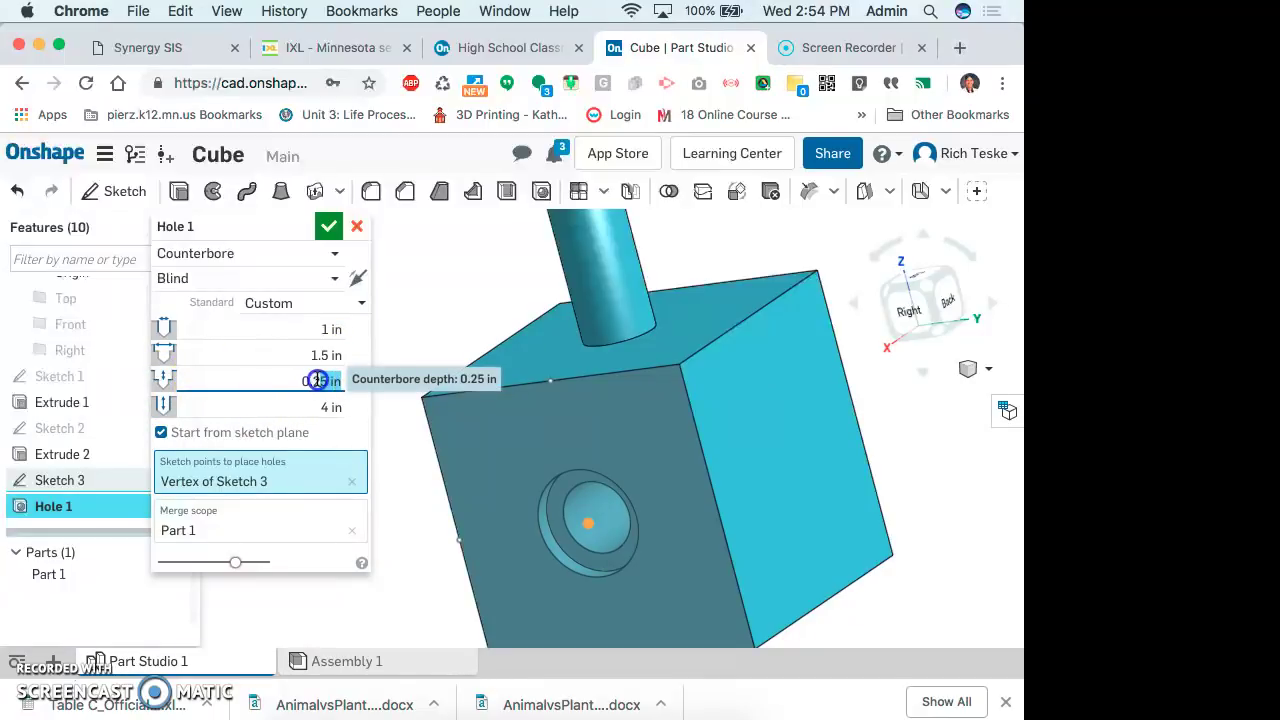
{"action": "left_click", "coordinate": [300, 381]}
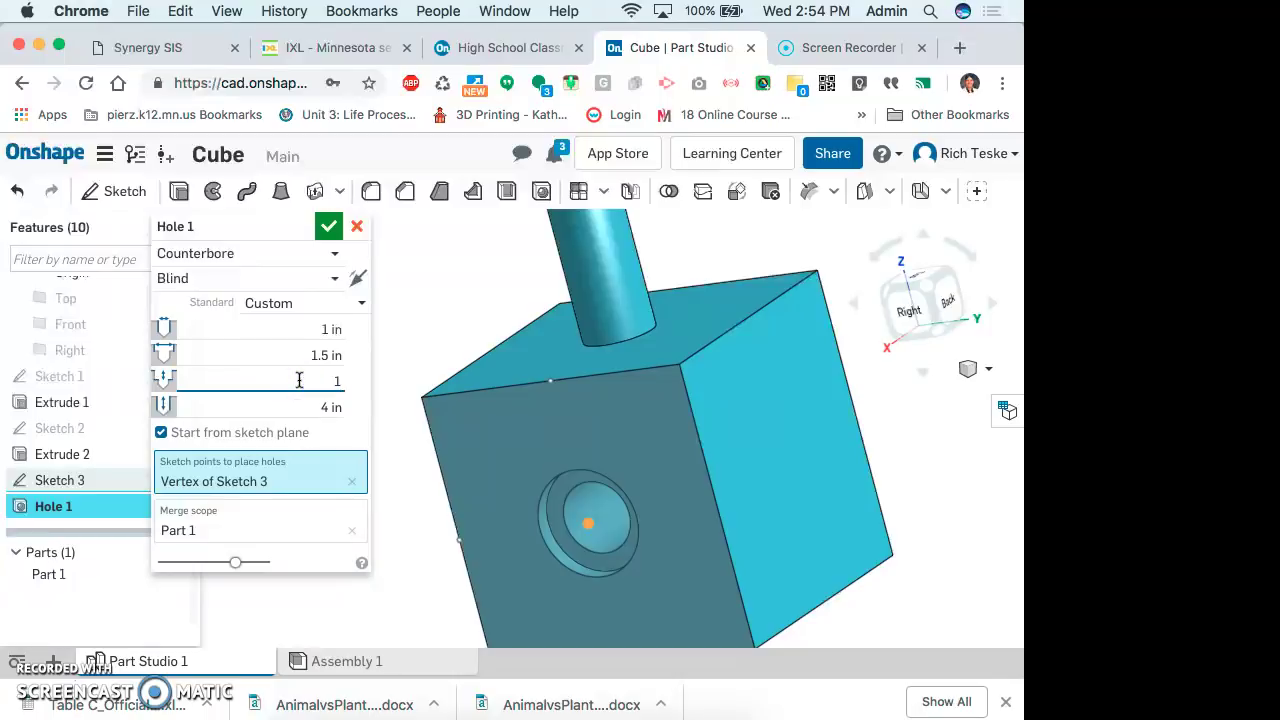
{"action": "type", "text": "1"}
{"action": "key", "text": "Return"}
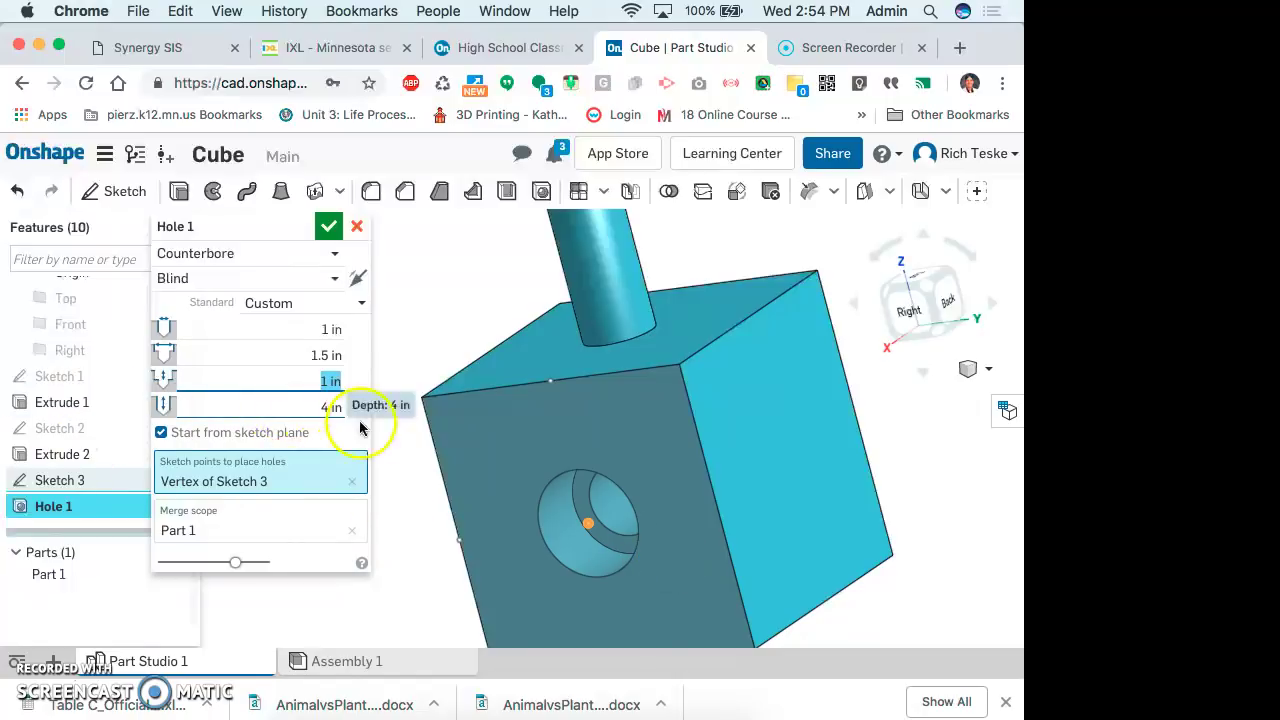
- Change the hole type to Simple and accept the hole feature
{"action": "left_click", "coordinate": [334, 254]}
{"action": "left_click", "coordinate": [193, 290]}
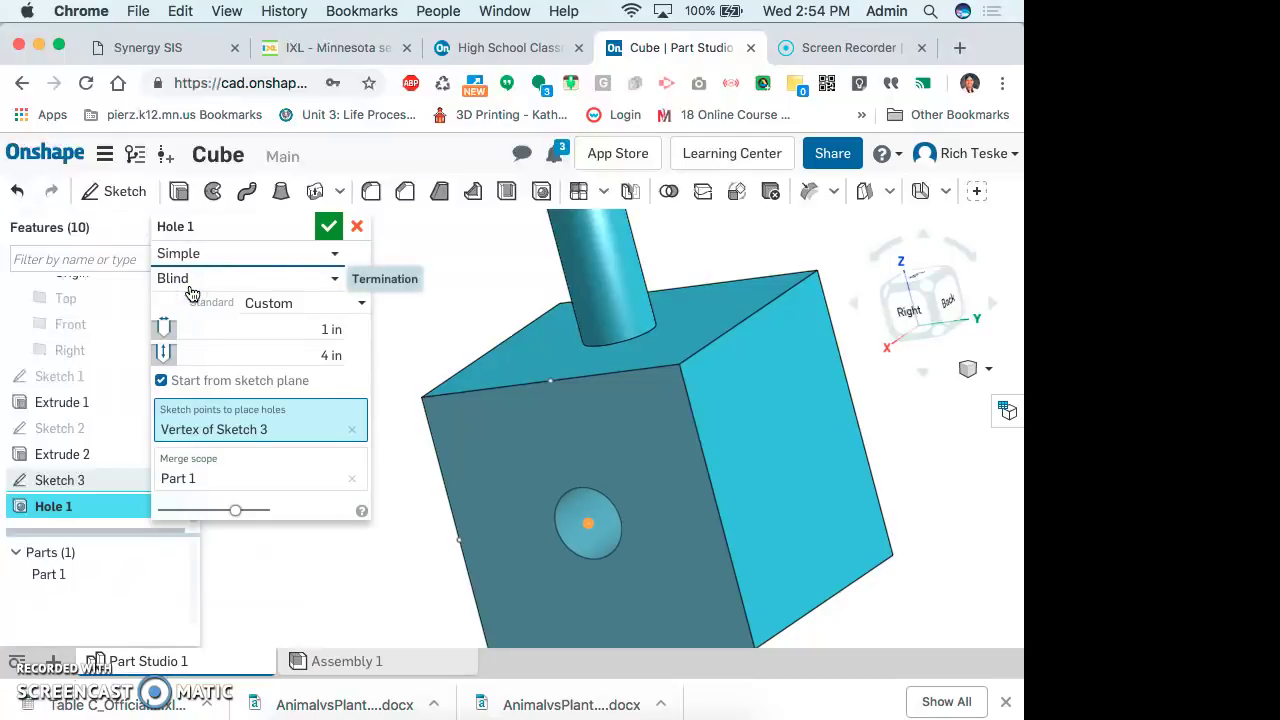
{"action": "right_click_drag", "start_coordinate": [930, 290], "coordinate": [820, 390]}
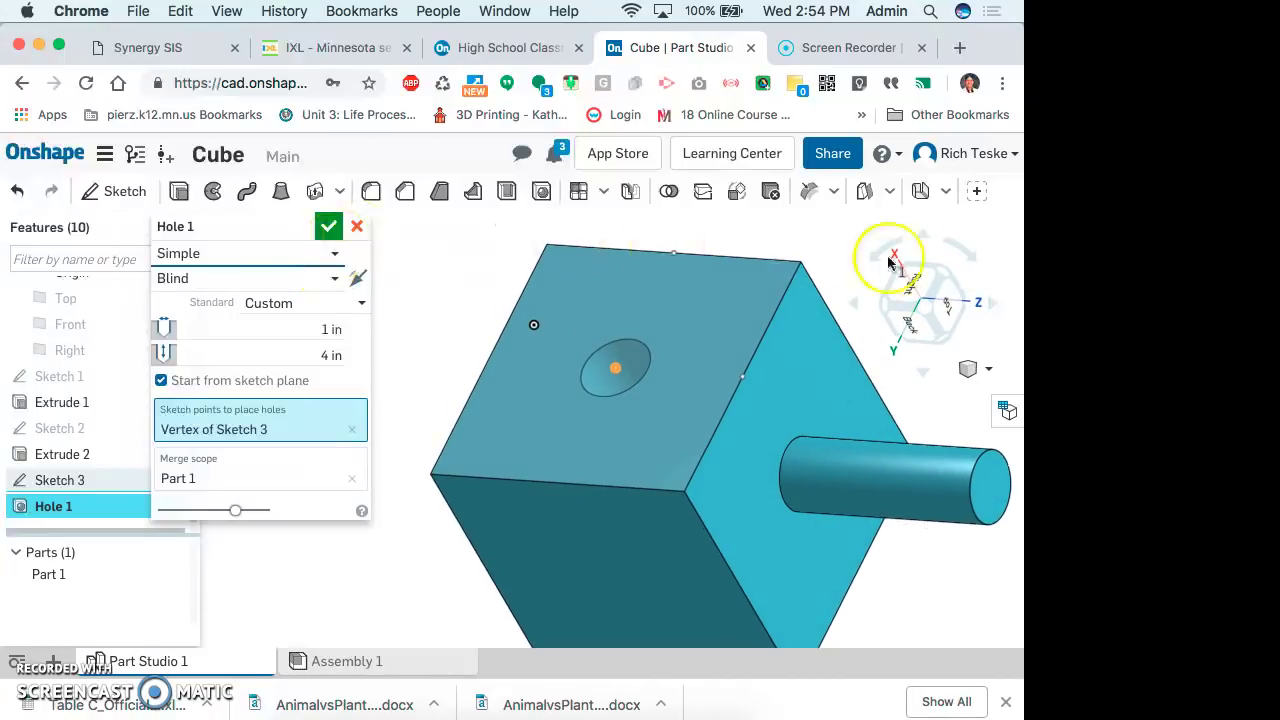
{"action": "left_click", "coordinate": [926, 309]}
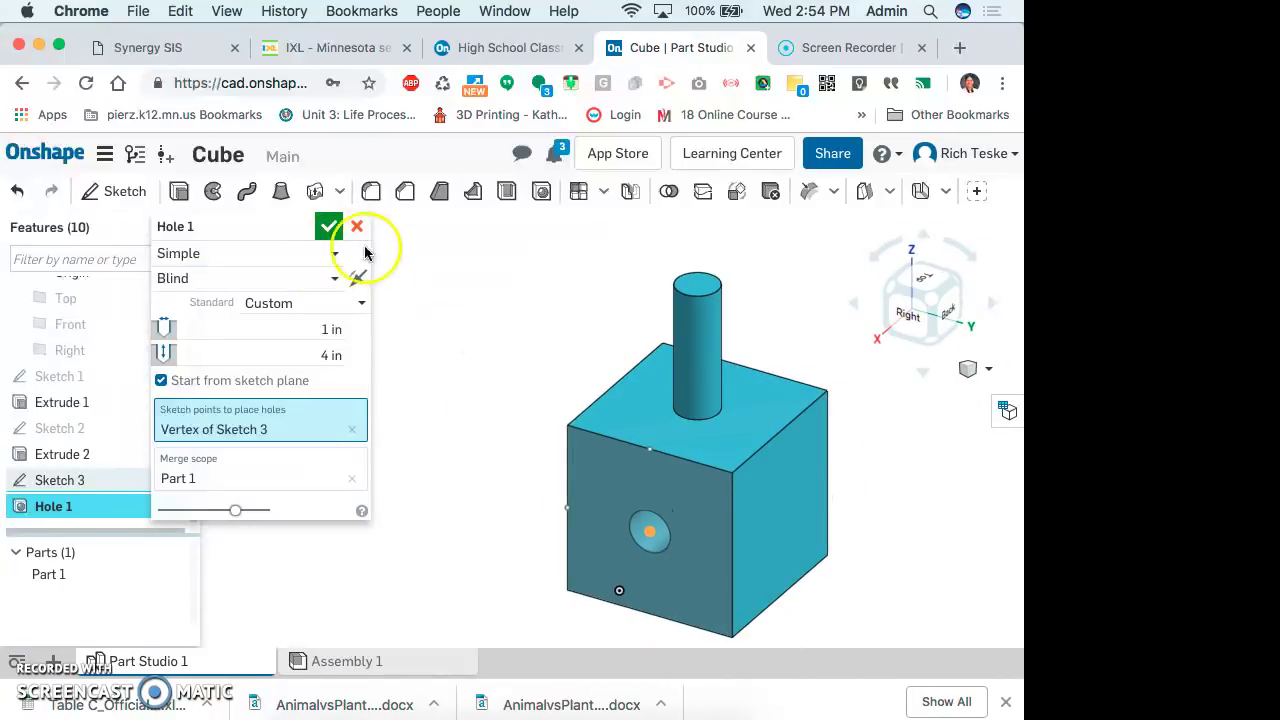
{"action": "left_click", "coordinate": [330, 229]}
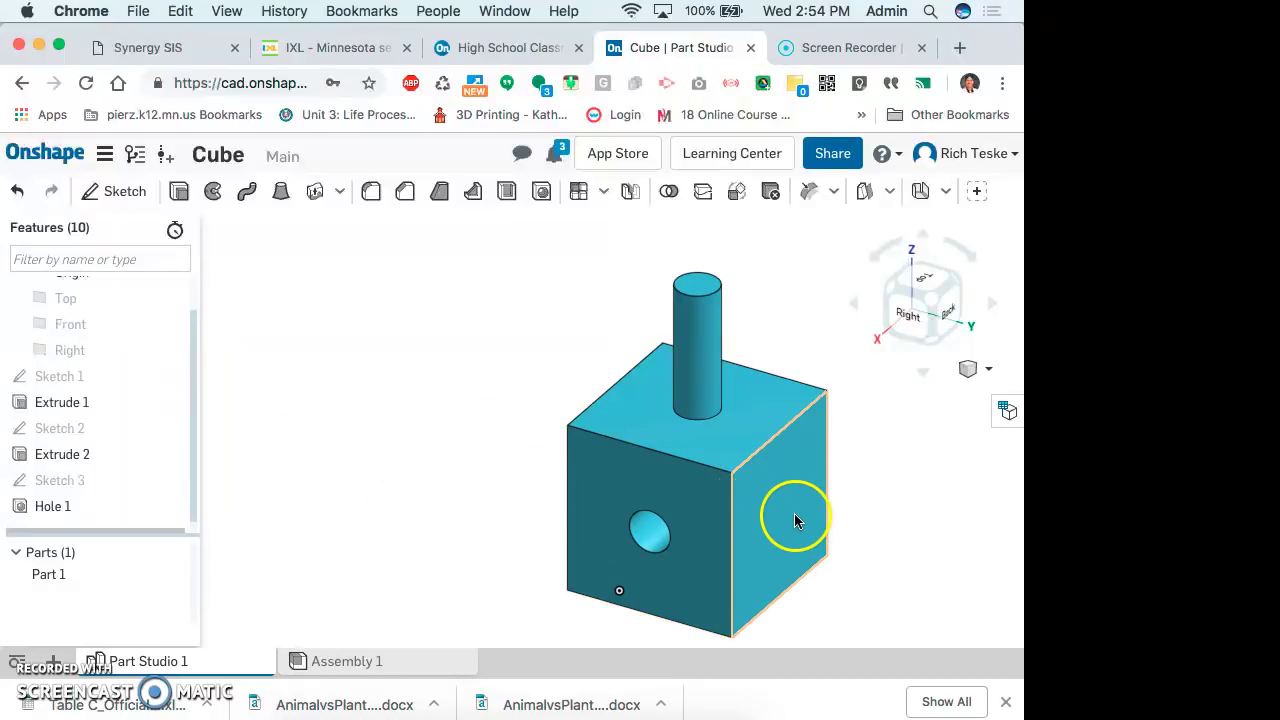
- Create a new sketch on the cube's back face and view it from the back
{"action": "left_click", "coordinate": [108, 191]}
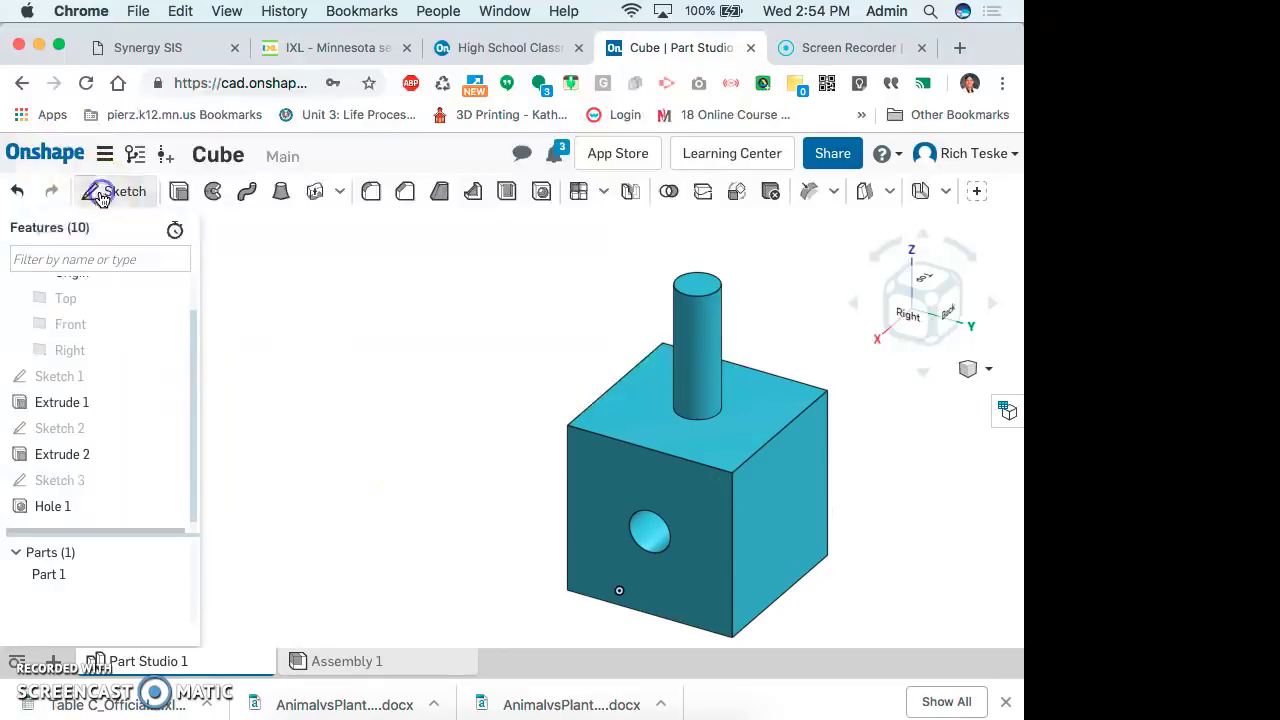
{"action": "left_click", "coordinate": [767, 506]}
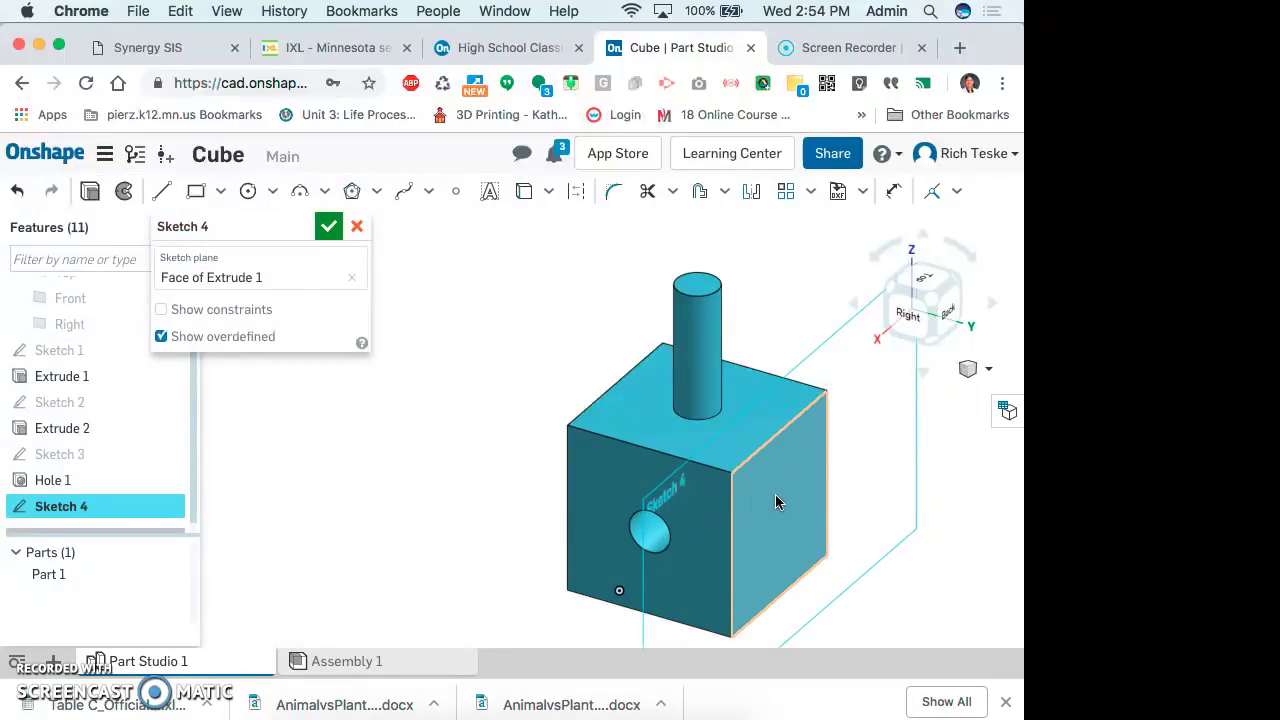
{"action": "left_click", "coordinate": [943, 310]}
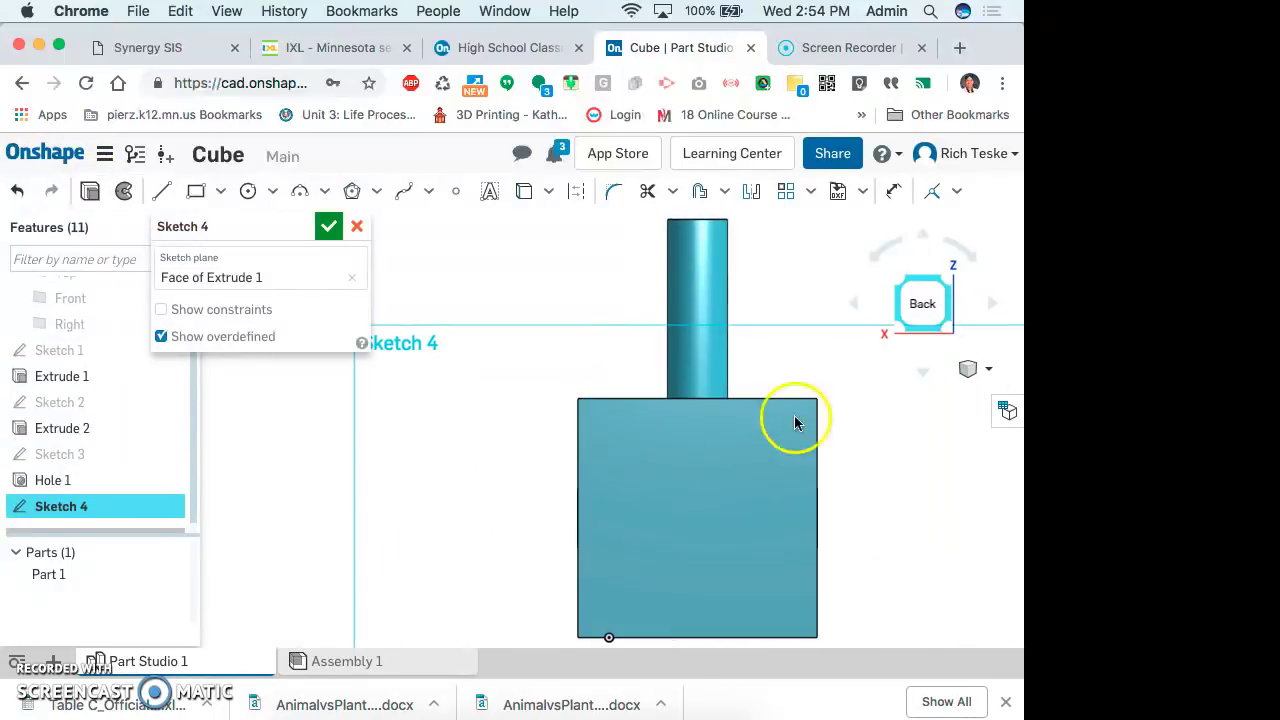
- Sketch a 2 in diameter circle centred on the cube's back face and accept the sketch
{"action": "left_click", "coordinate": [248, 191]}
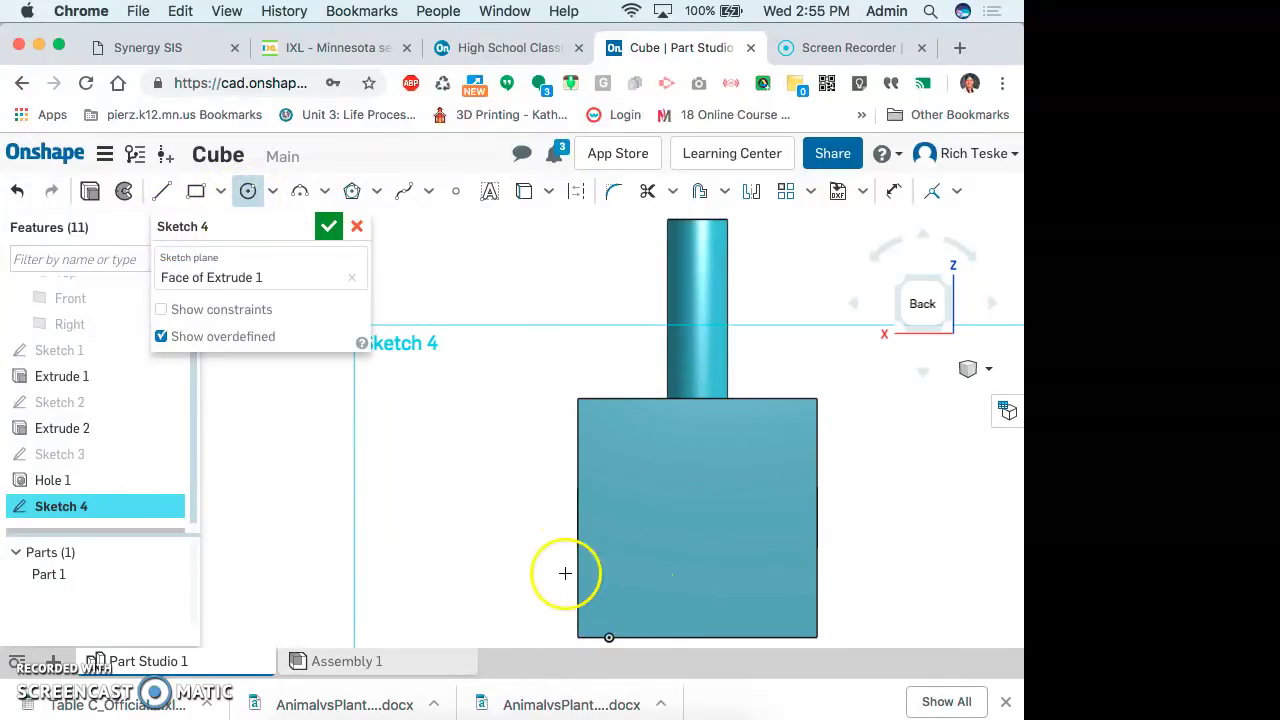
{"action": "left_click", "coordinate": [699, 519]}
{"action": "left_click", "coordinate": [646, 561]}
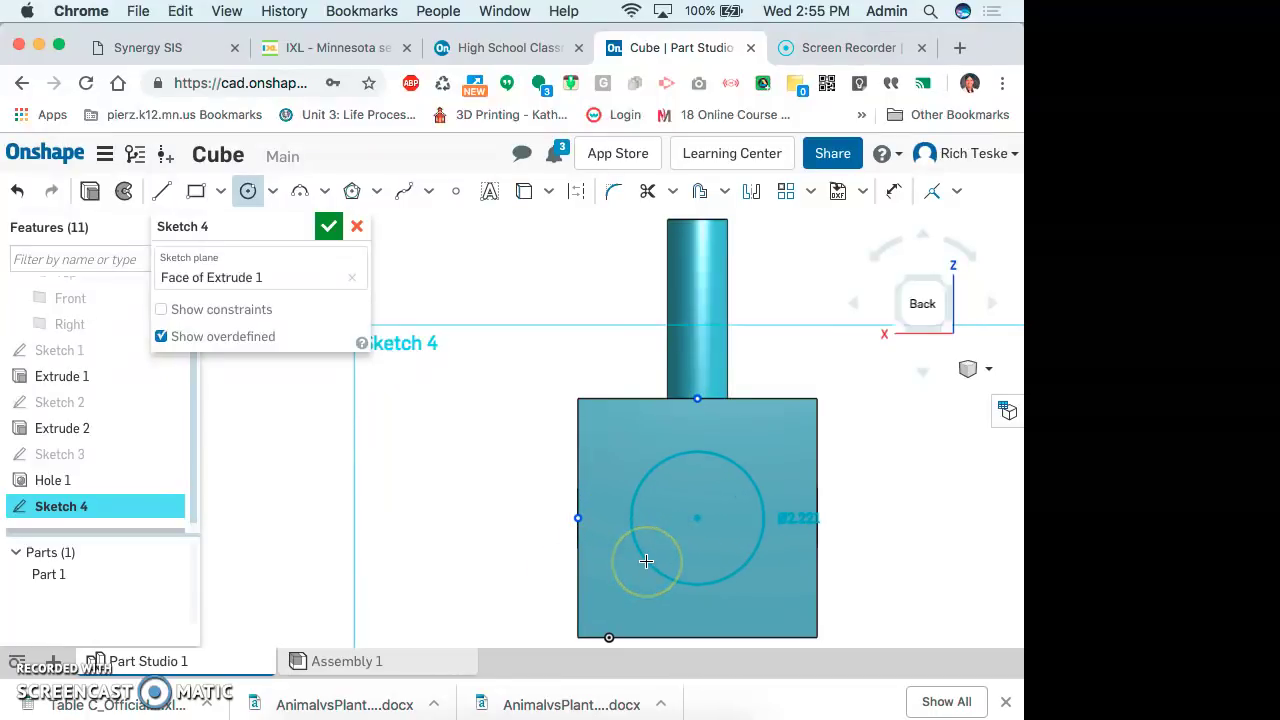
{"action": "type", "text": "2"}
{"action": "key", "text": "Return"}
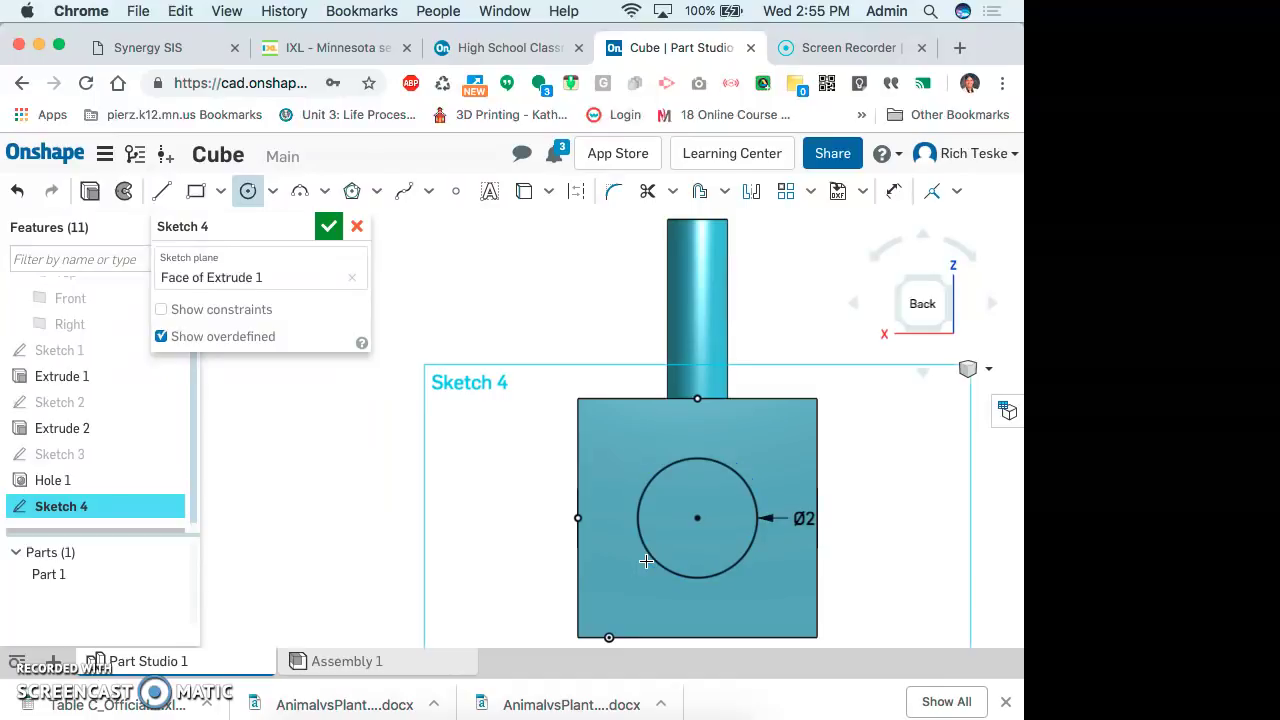
{"action": "left_click", "coordinate": [940, 283]}
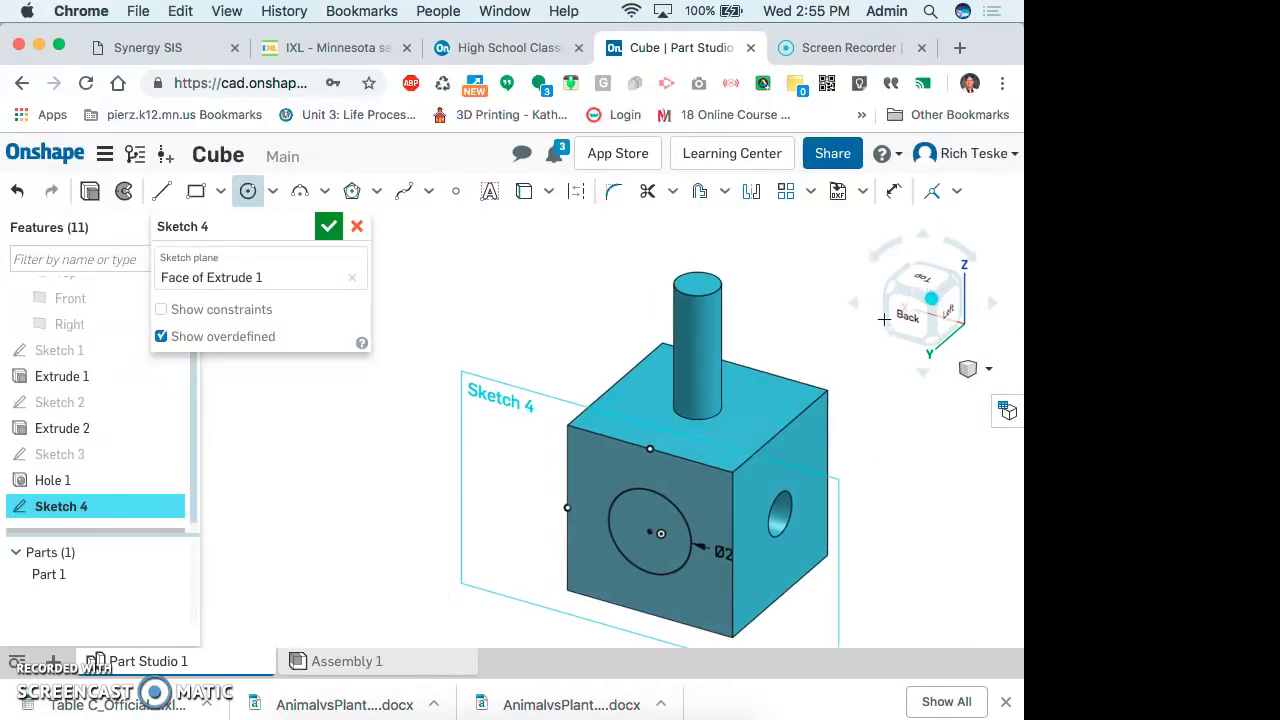
{"action": "left_click", "coordinate": [328, 226]}
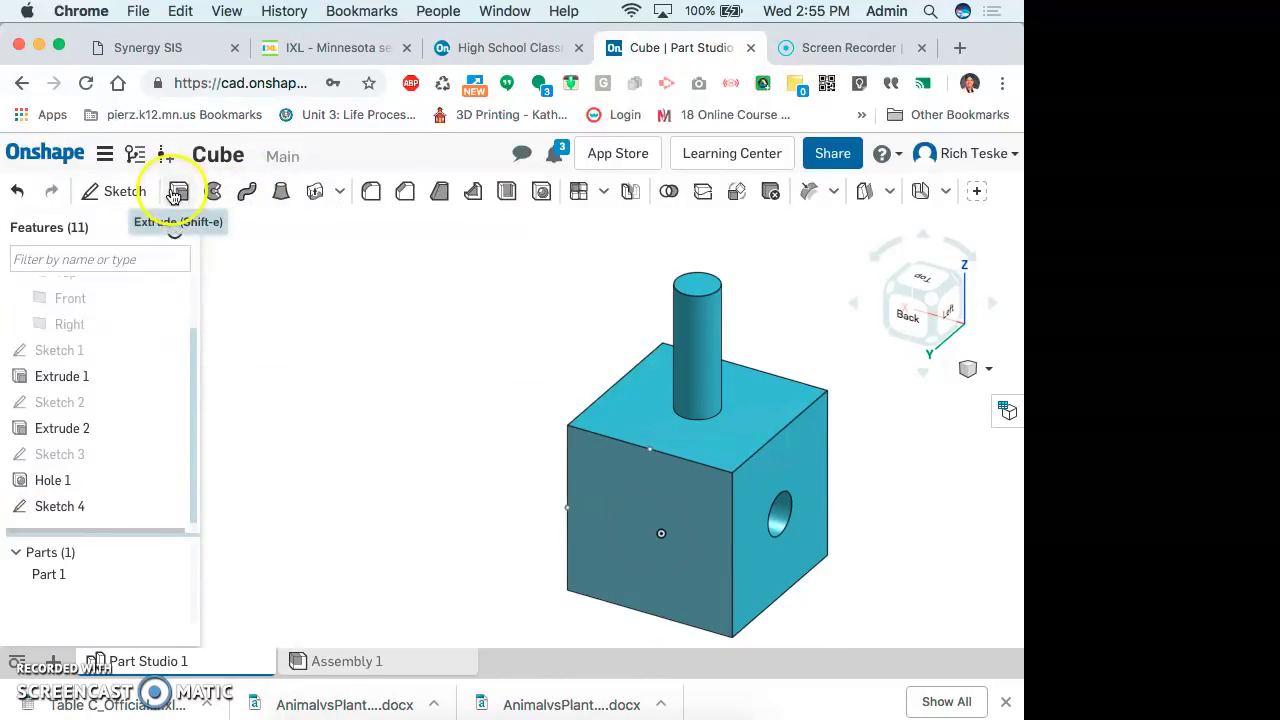
- Extrude the circle on the back face as a Remove cut 2 in deep into the cube
{"action": "left_click", "coordinate": [177, 195]}
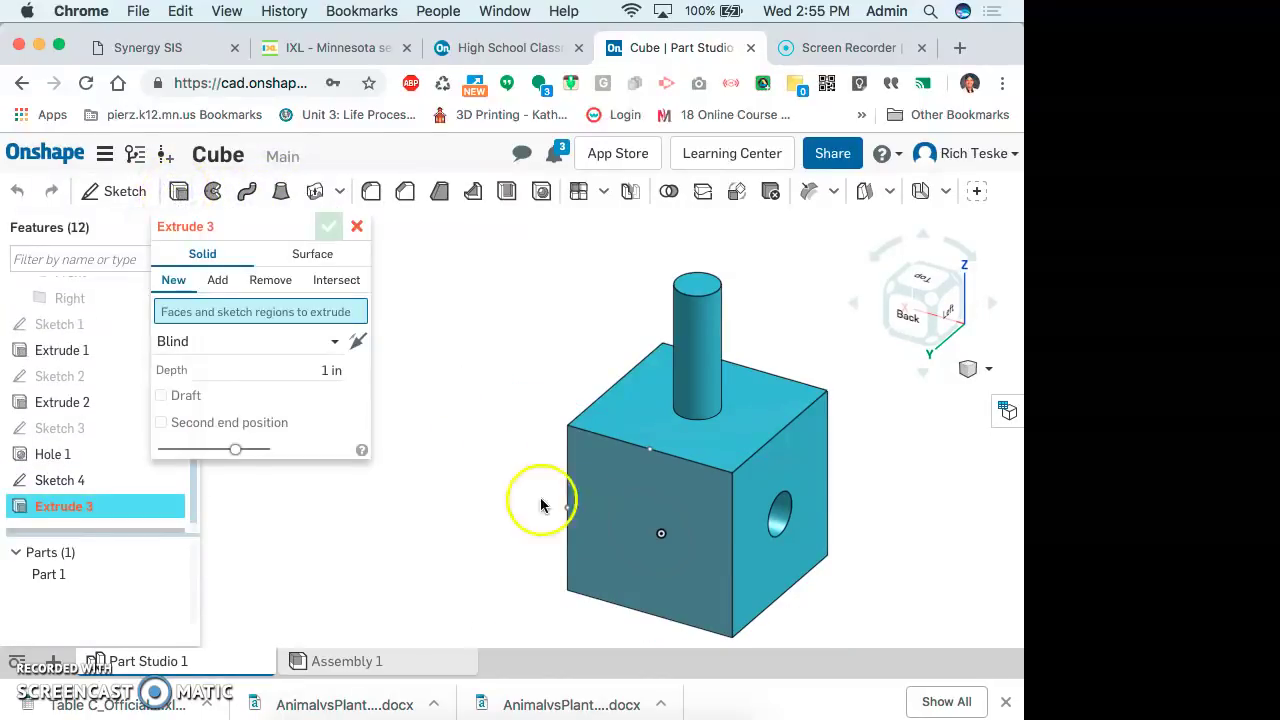
{"action": "left_click", "coordinate": [661, 530]}
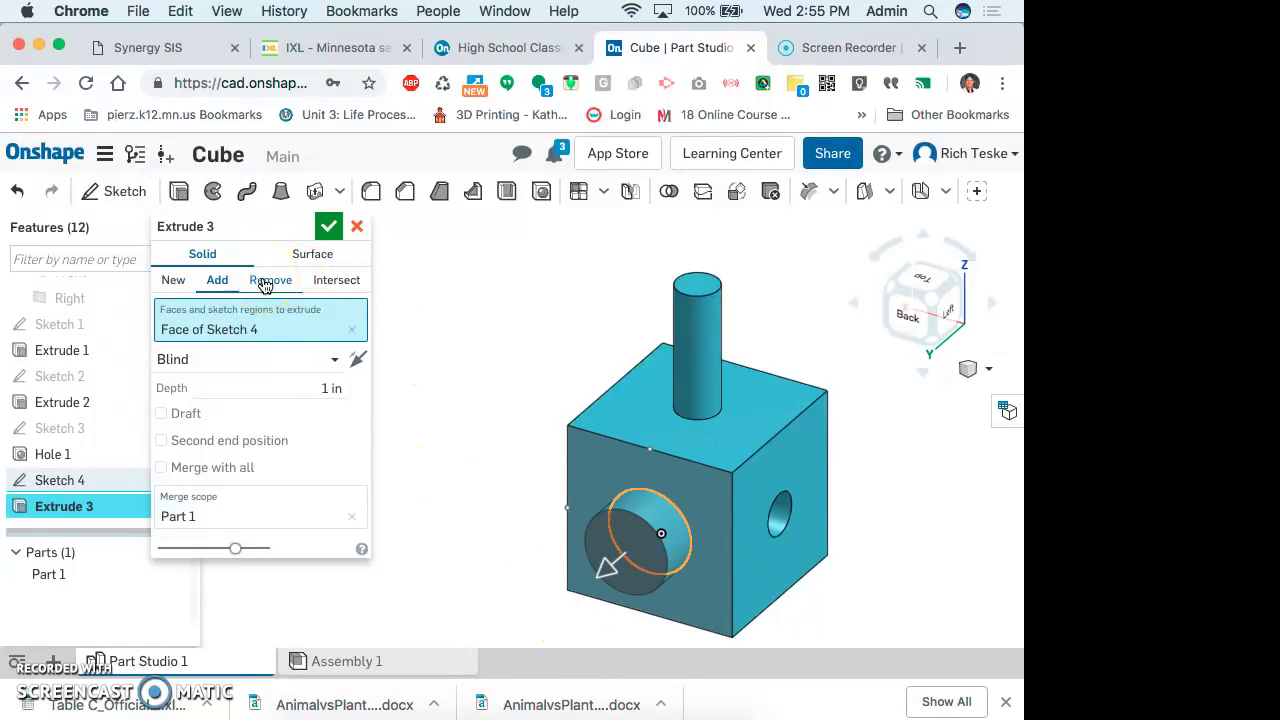
{"action": "left_click", "coordinate": [264, 285]}
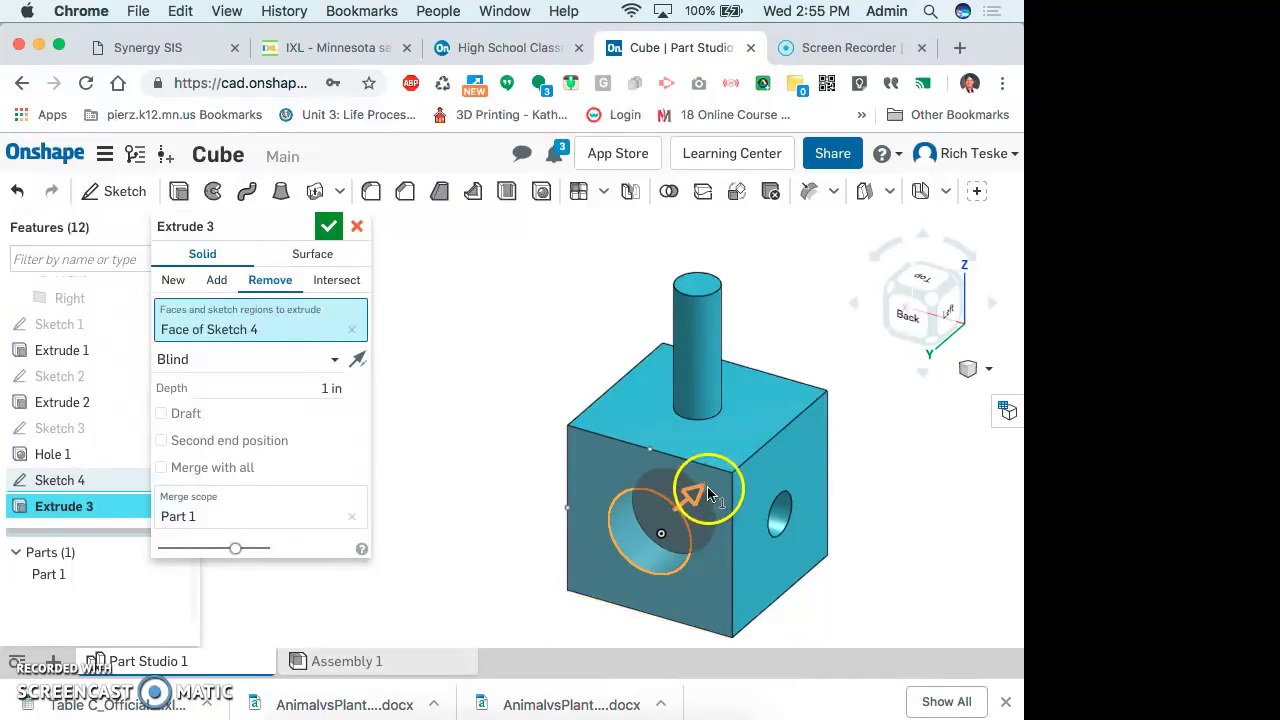
{"action": "mouse_move", "coordinate": [714, 484]}
{"action": "left_mouse_down"}
{"action": "mouse_move", "coordinate": [749, 440]}
{"action": "mouse_move", "coordinate": [694, 494]}
{"action": "mouse_move", "coordinate": [707, 487]}
{"action": "left_mouse_up"}
{"action": "type", "text": "2"}
{"action": "key", "text": "Return"}
{"action": "left_click", "coordinate": [329, 226]}
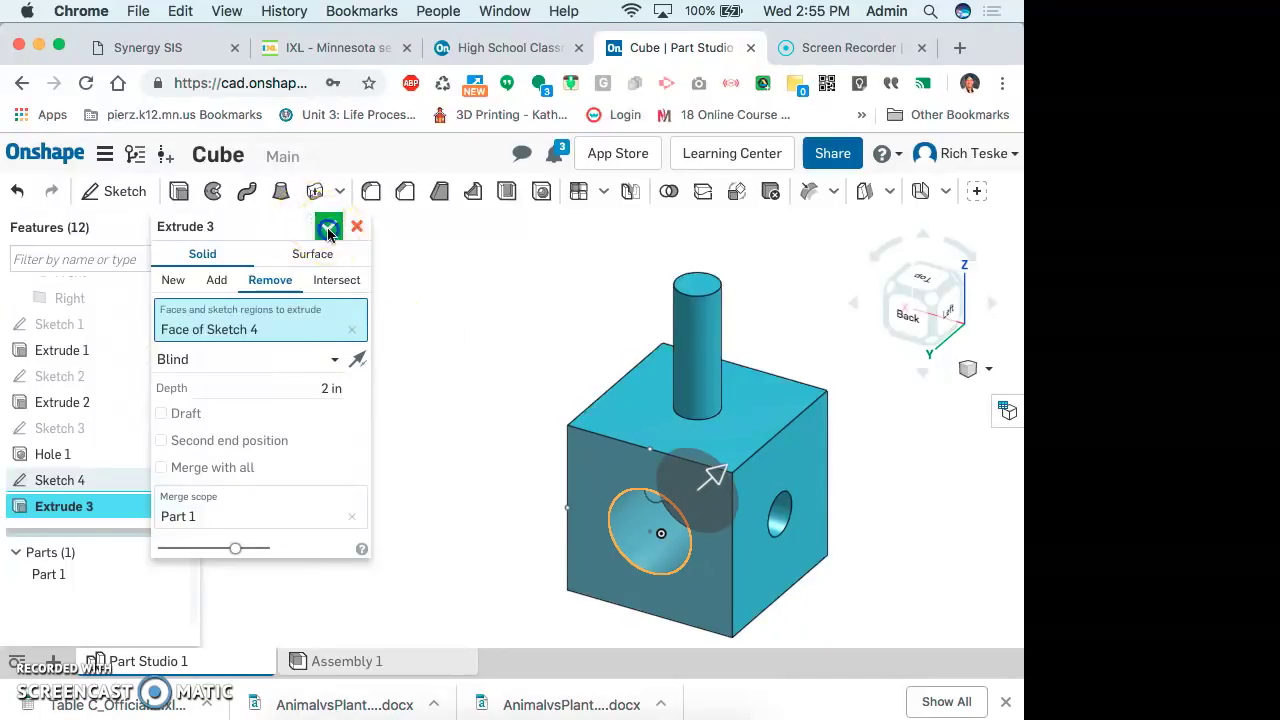
- Create a new sketch on the cube's front face and view it from the front
{"action": "left_click", "coordinate": [931, 302]}
{"action": "mouse_move", "coordinate": [953, 272]}
{"action": "left_mouse_down"}
{"action": "mouse_move", "coordinate": [875, 273]}
{"action": "mouse_move", "coordinate": [970, 275]}
{"action": "mouse_move", "coordinate": [952, 277]}
{"action": "left_mouse_up"}
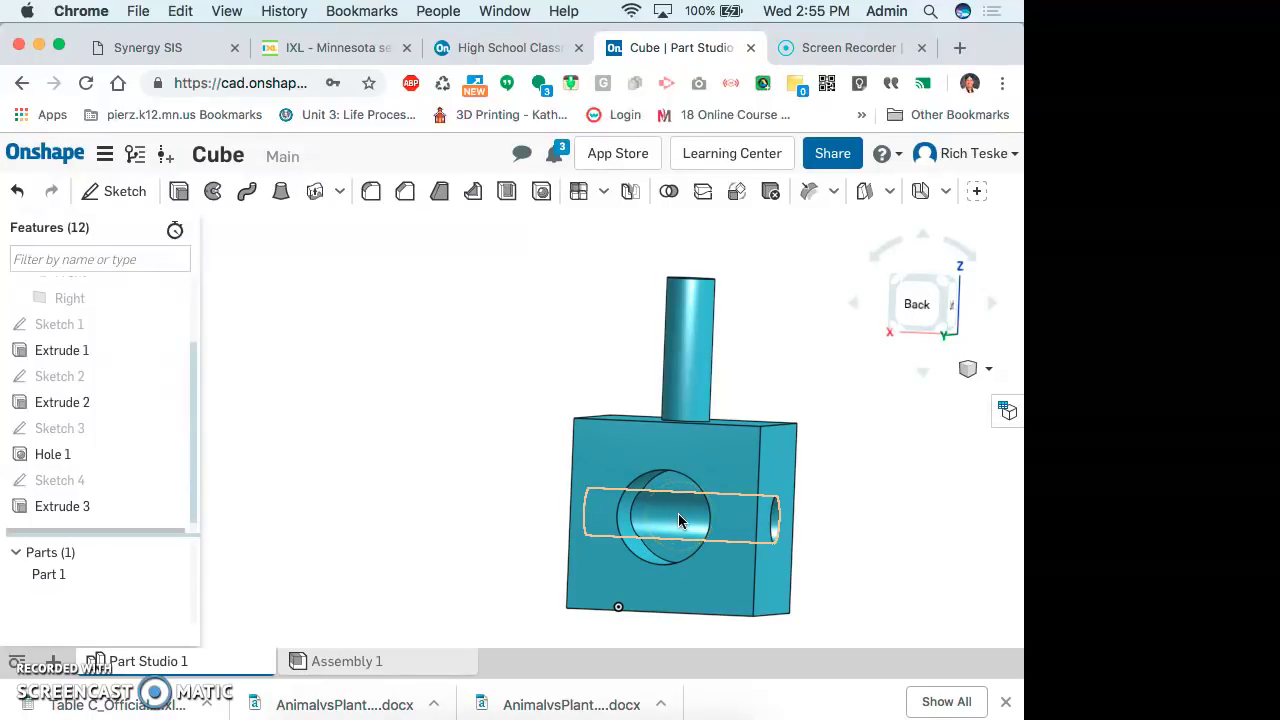
{"action": "left_click", "coordinate": [940, 284]}
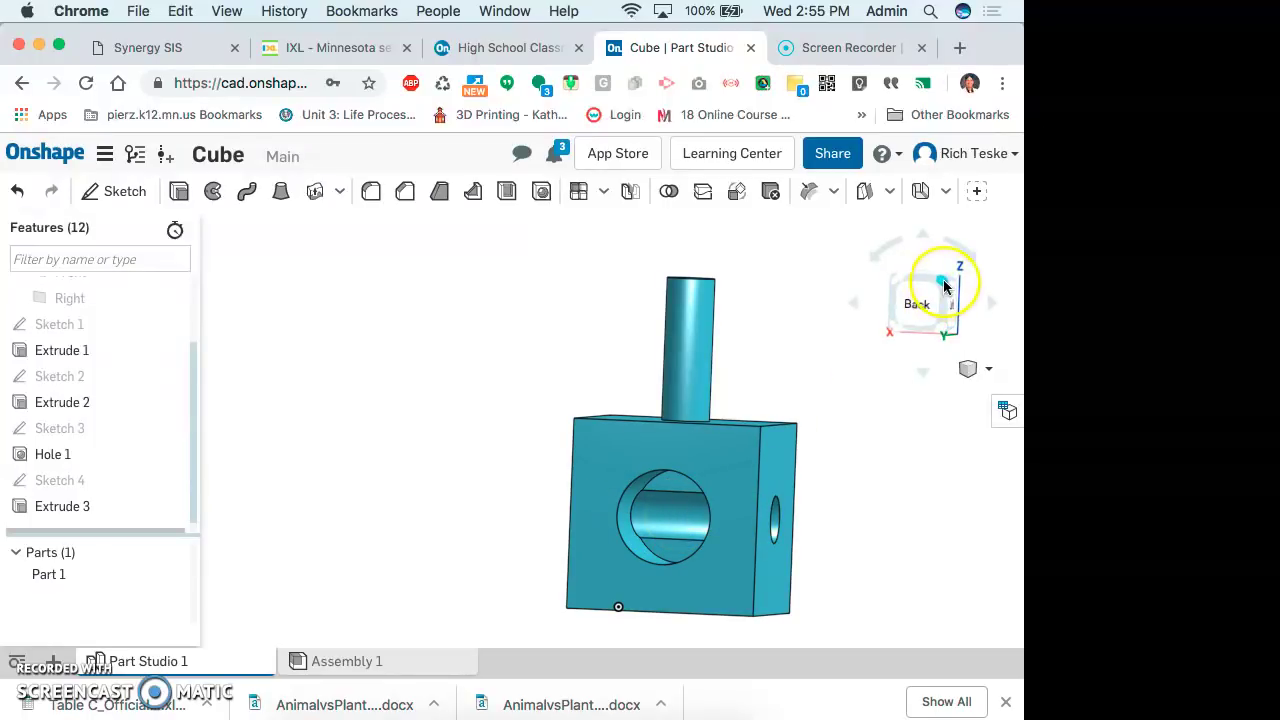
{"action": "left_click", "coordinate": [943, 282]}
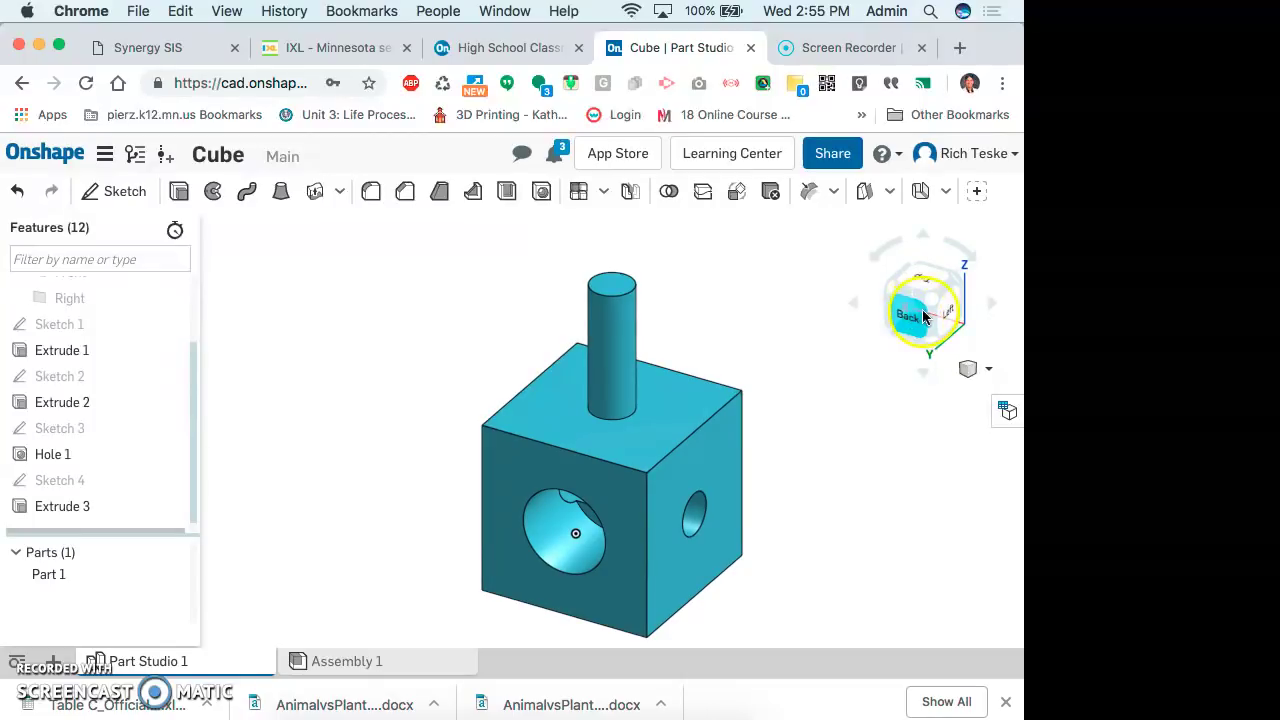
{"action": "right_click_drag", "start_coordinate": [929, 298], "coordinate": [570, 488]}
{"action": "left_click", "coordinate": [907, 290]}
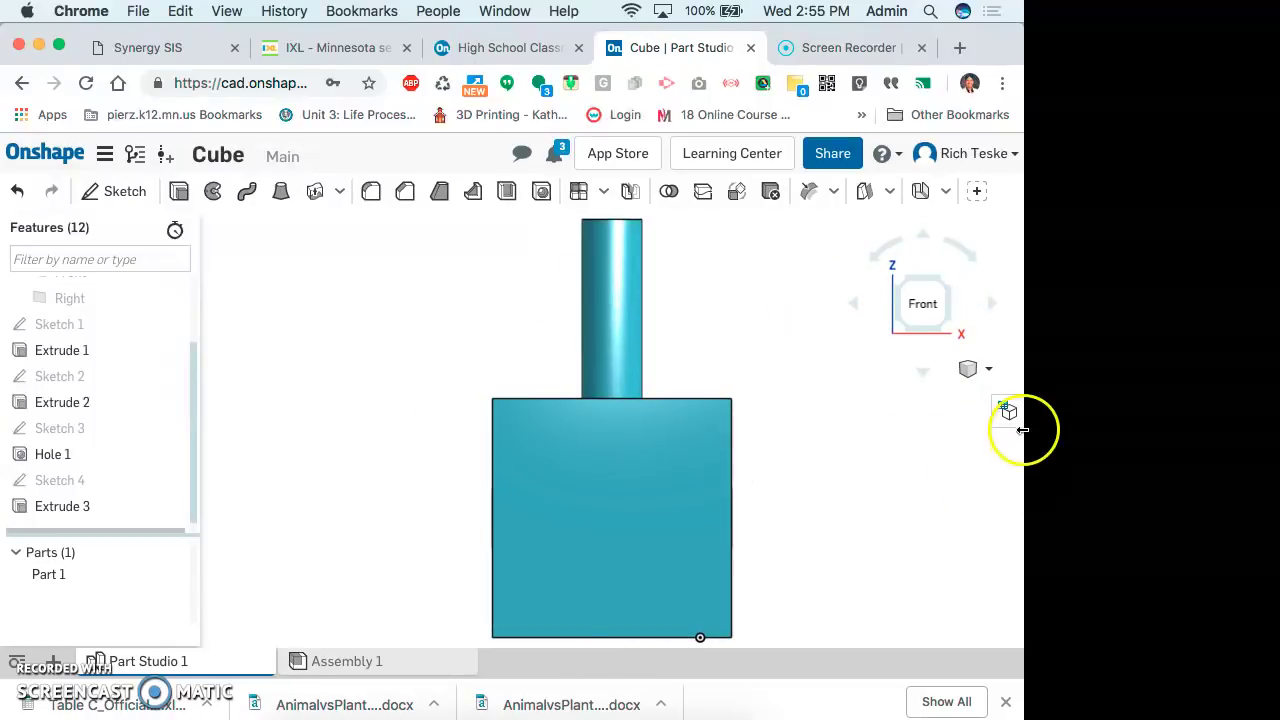
{"action": "left_click", "coordinate": [118, 189]}
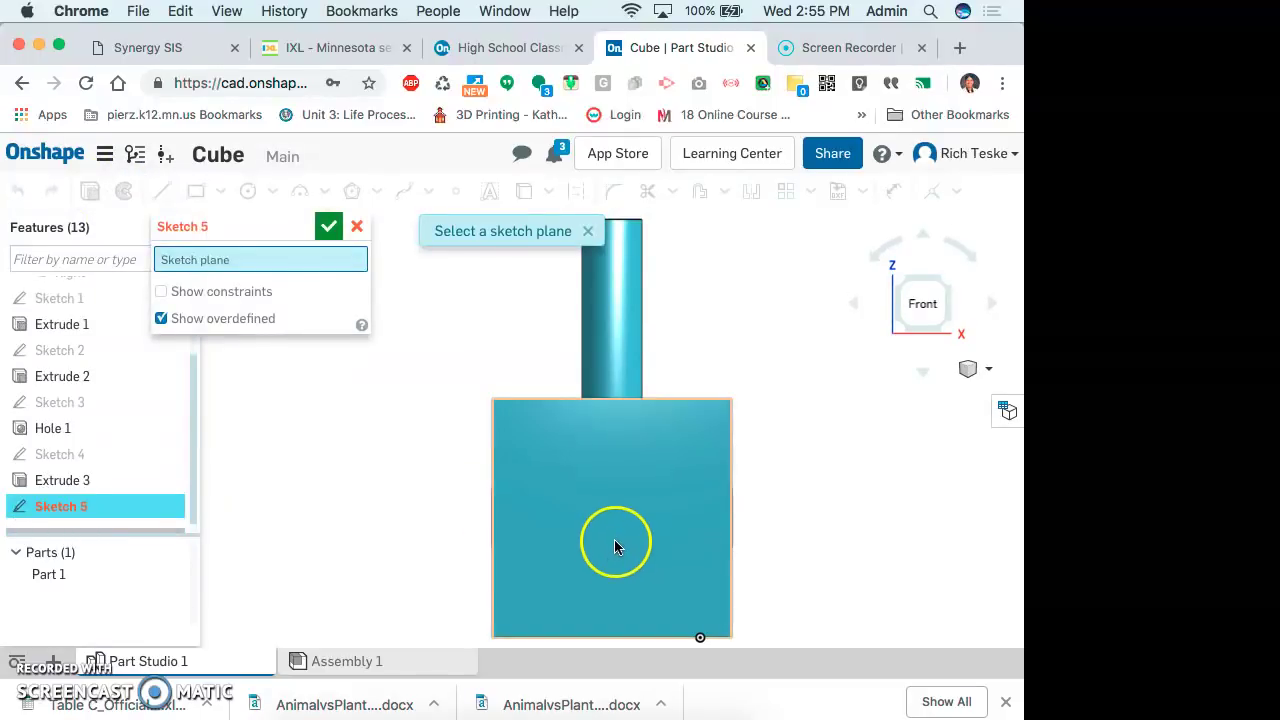
{"action": "left_click", "coordinate": [615, 543]}
{"action": "left_click", "coordinate": [920, 300]}
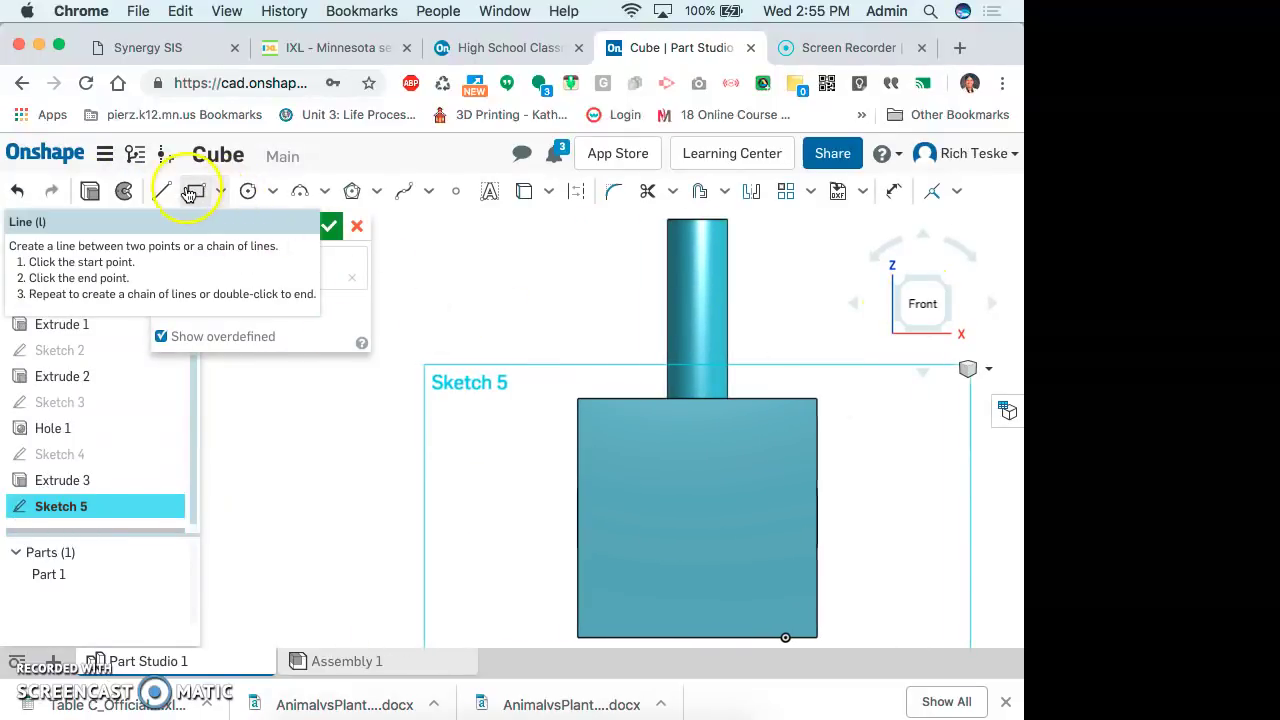
{"action": "left_click", "coordinate": [325, 192]}
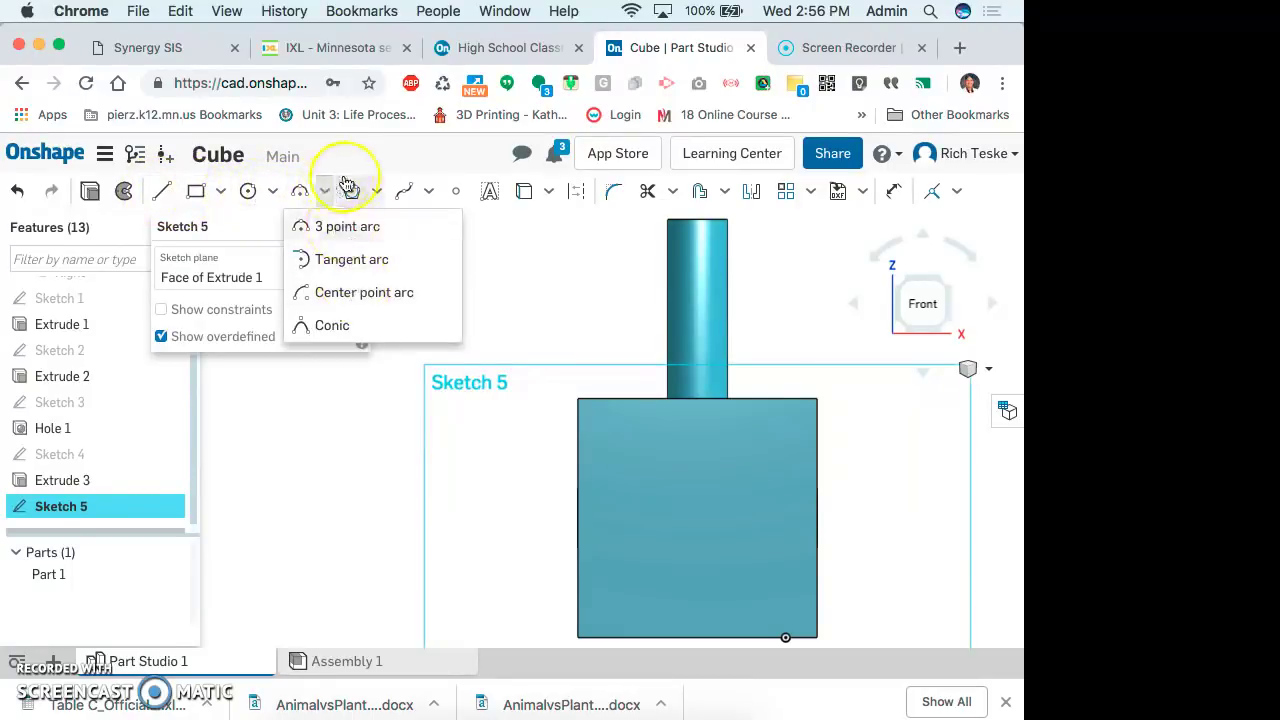
{"action": "left_click", "coordinate": [377, 192]}
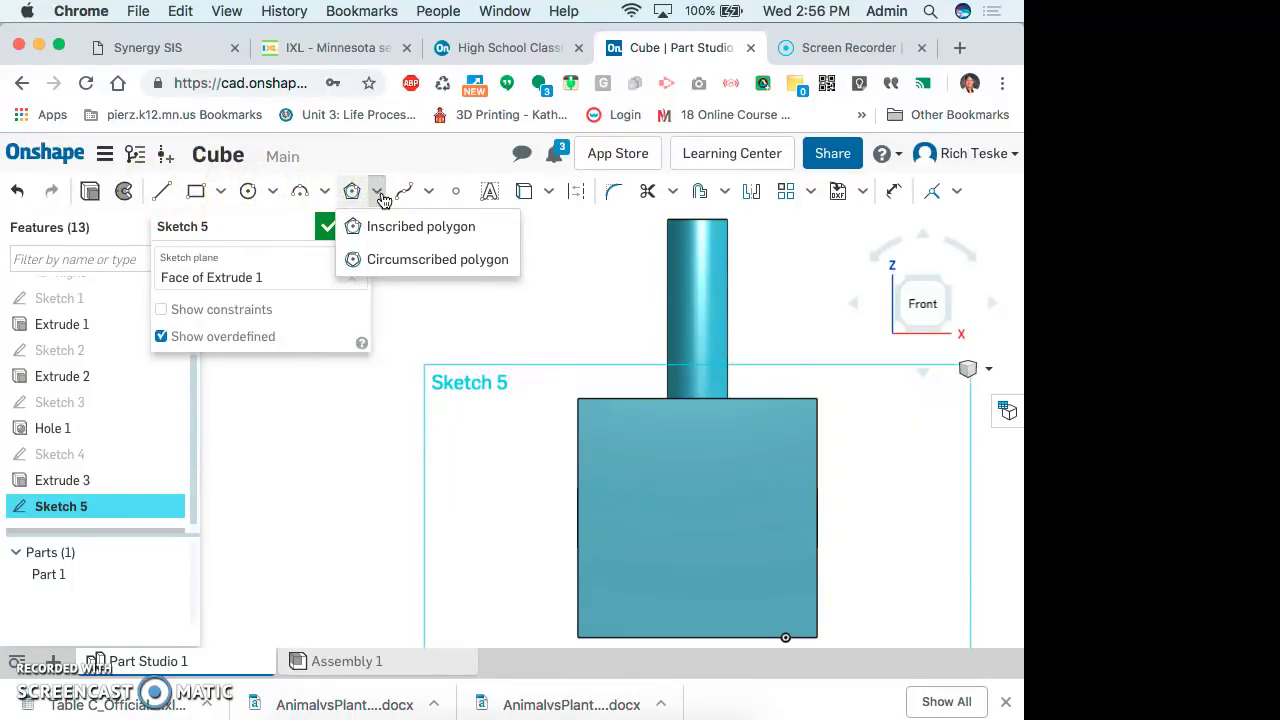
{"action": "left_click", "coordinate": [427, 193]}
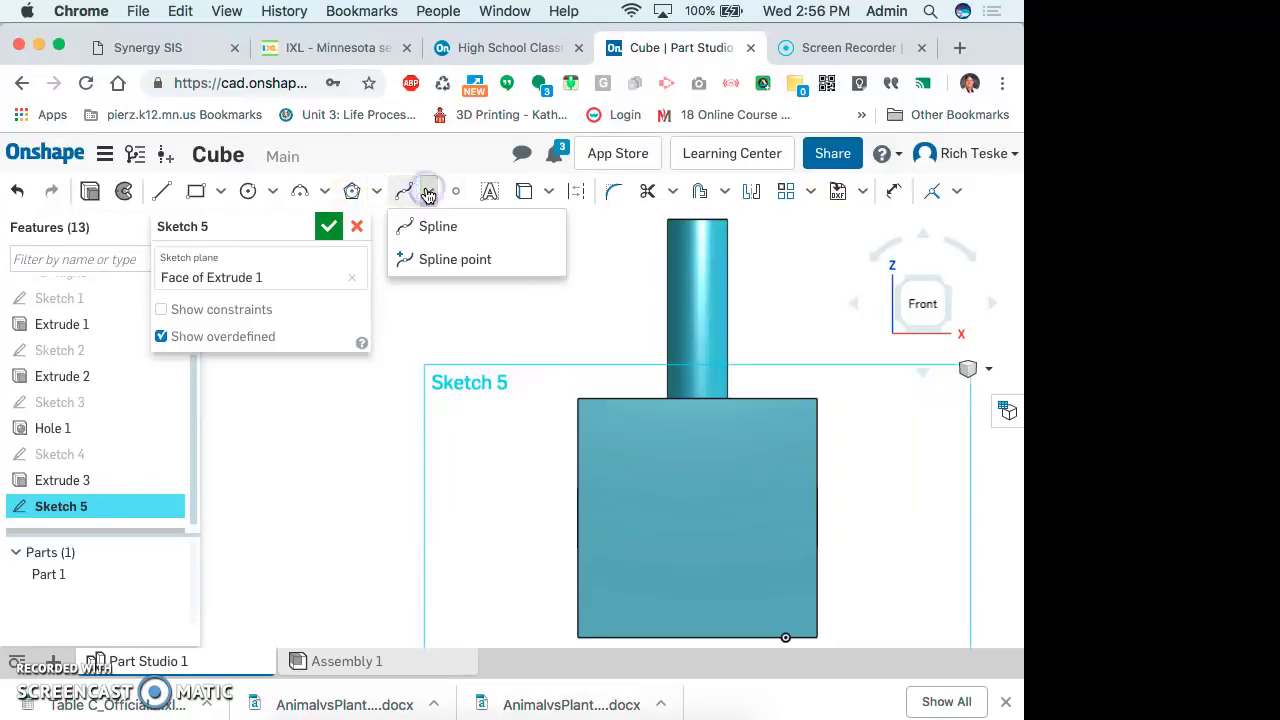
- Draw a 1 in long horizontal line in the lower part of the cube's front face
{"action": "left_click", "coordinate": [161, 193]}
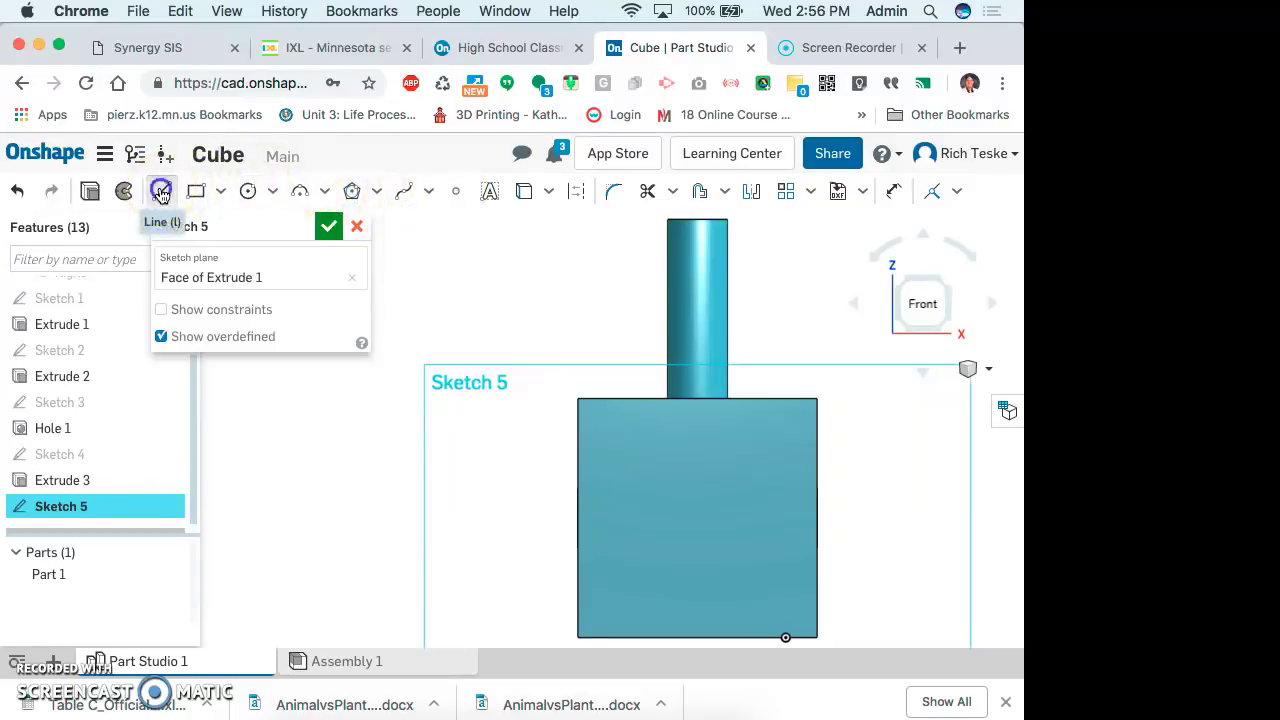
{"action": "left_click", "coordinate": [628, 577]}
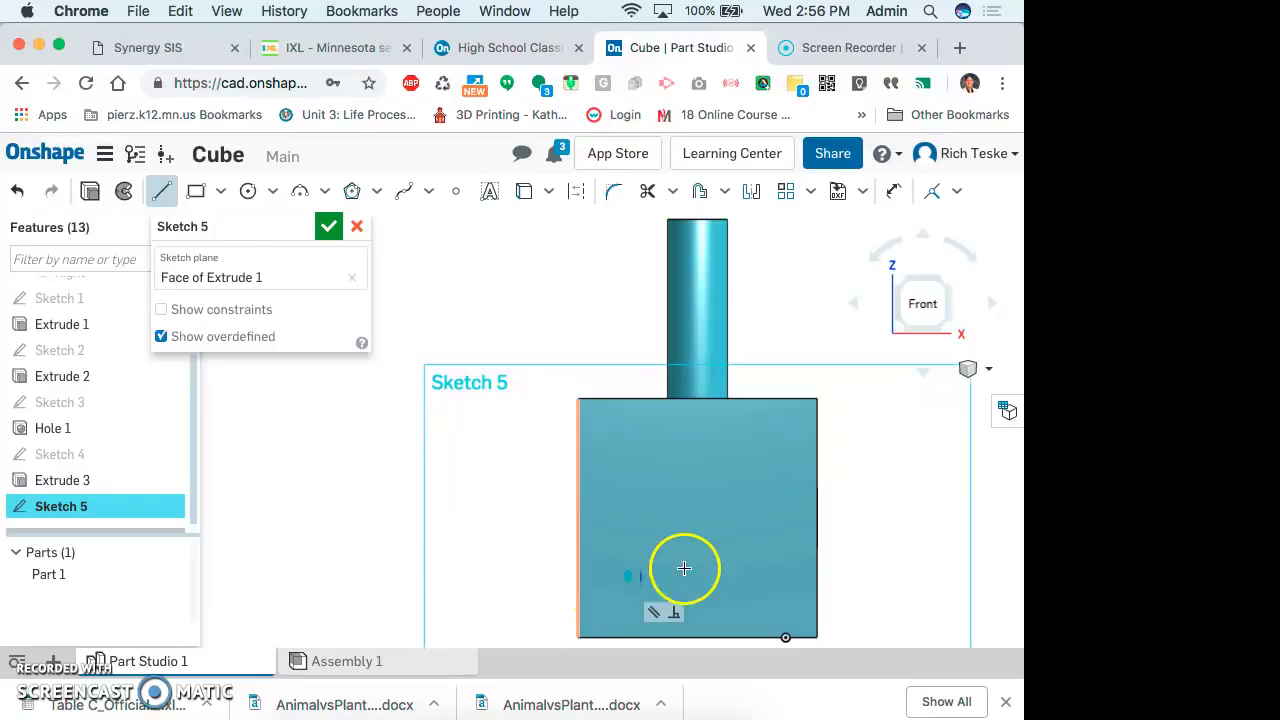
{"action": "left_click", "coordinate": [743, 578]}
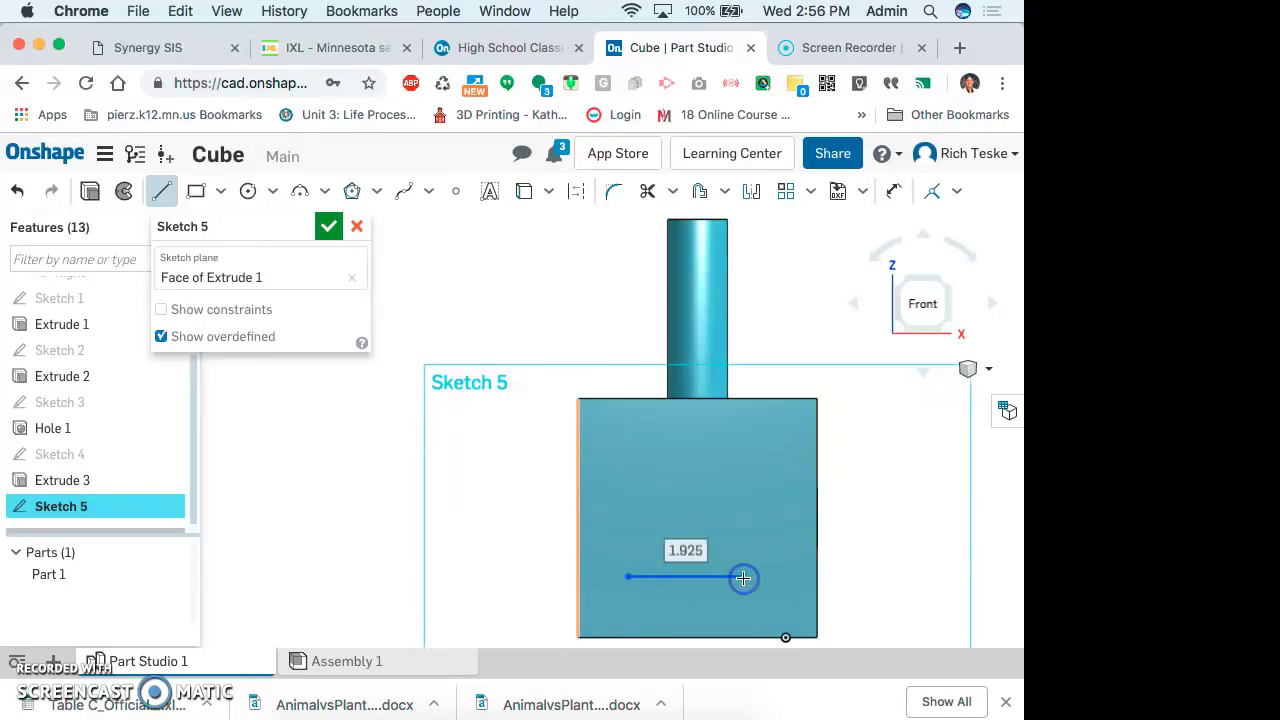
{"action": "type", "text": "1"}
{"action": "key", "text": "Return"}
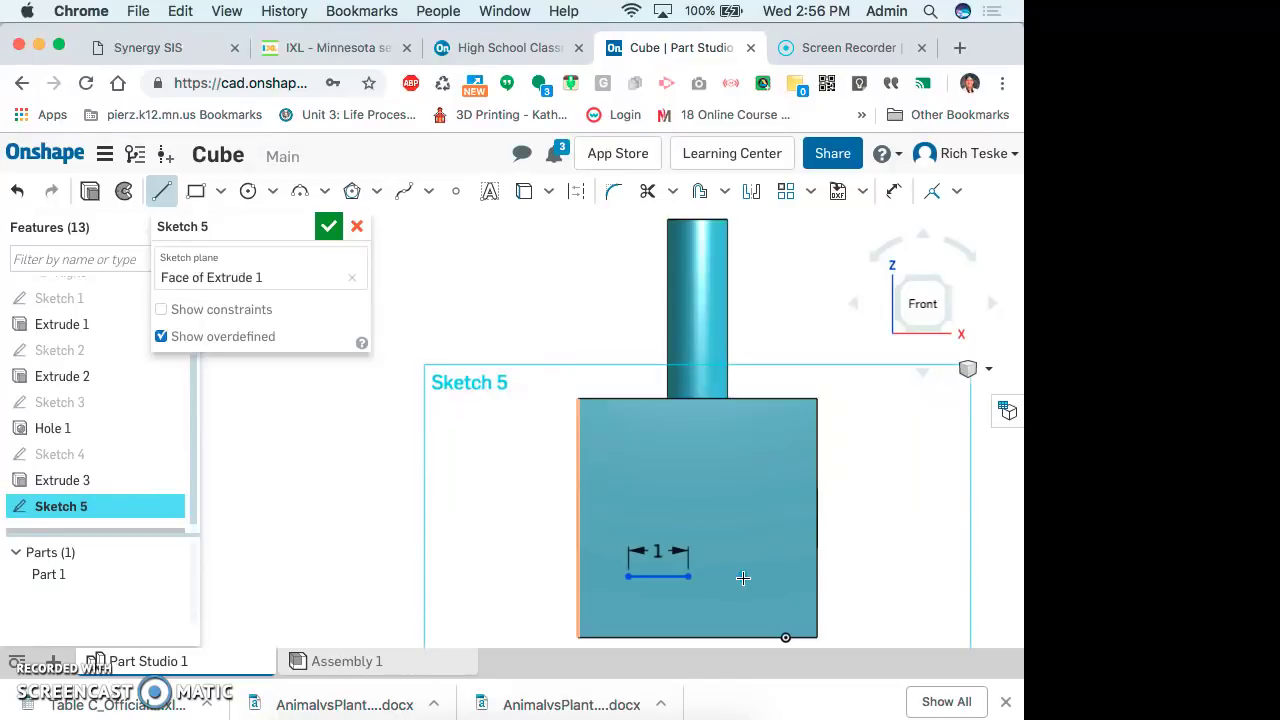
- Complete an equilateral triangle on the line with a 1 in second side and a closing third side, and accept the sketch
{"action": "left_click_drag", "start_coordinate": [742, 578], "coordinate": [654, 510]}
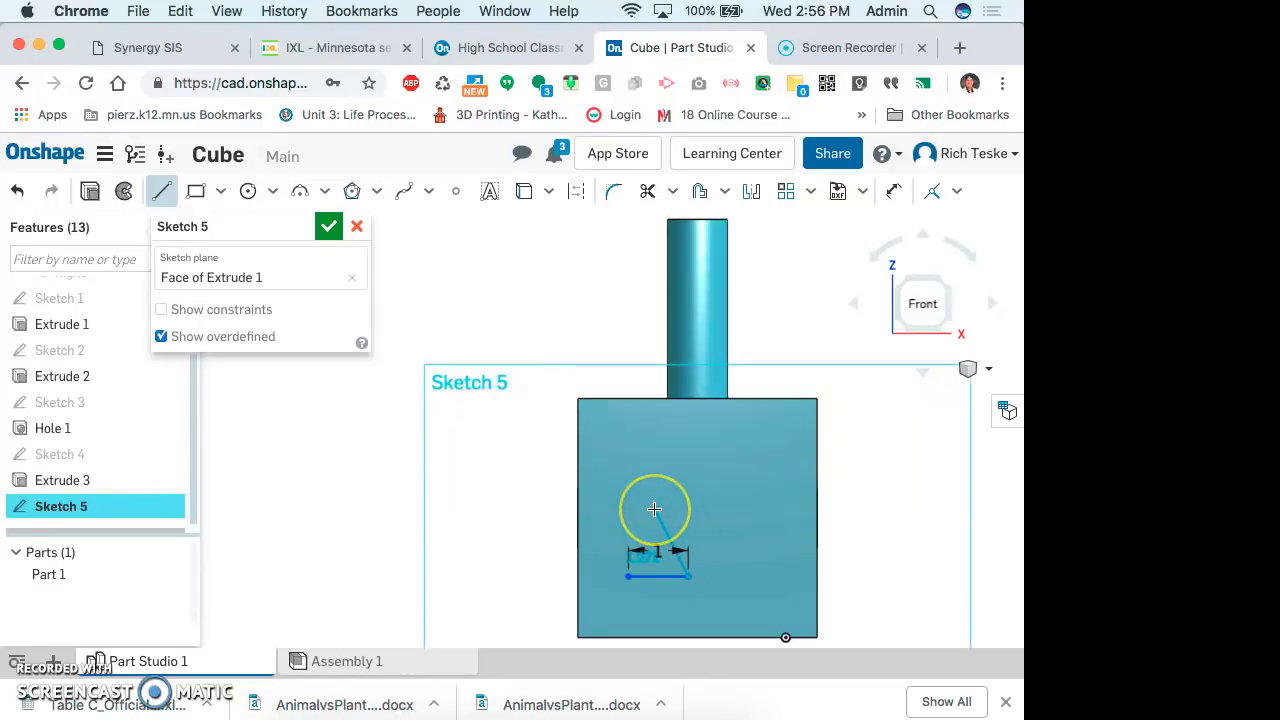
{"action": "scroll", "coordinate": [654, 510], "scroll_direction": "up", "scroll_amount": 4}
{"action": "scroll", "coordinate": [663, 540], "scroll_direction": "down", "scroll_amount": 2}
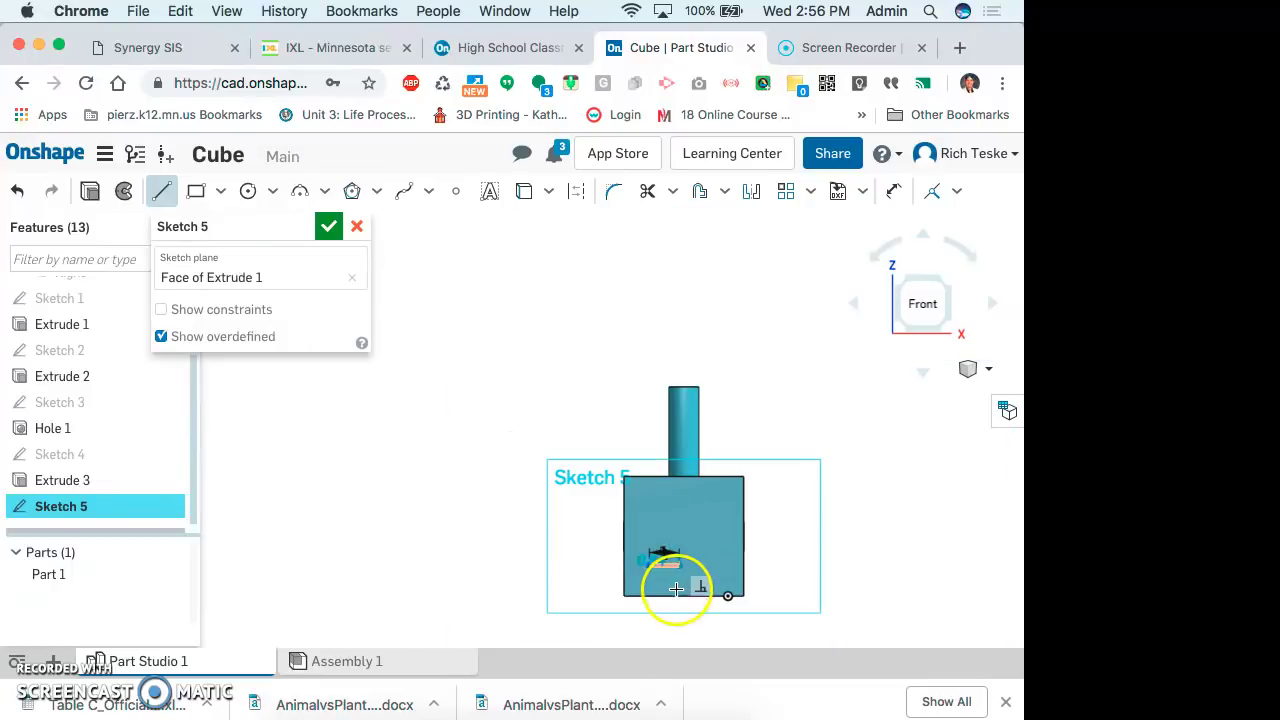
{"action": "scroll", "coordinate": [674, 580], "scroll_direction": "up", "scroll_amount": 5}
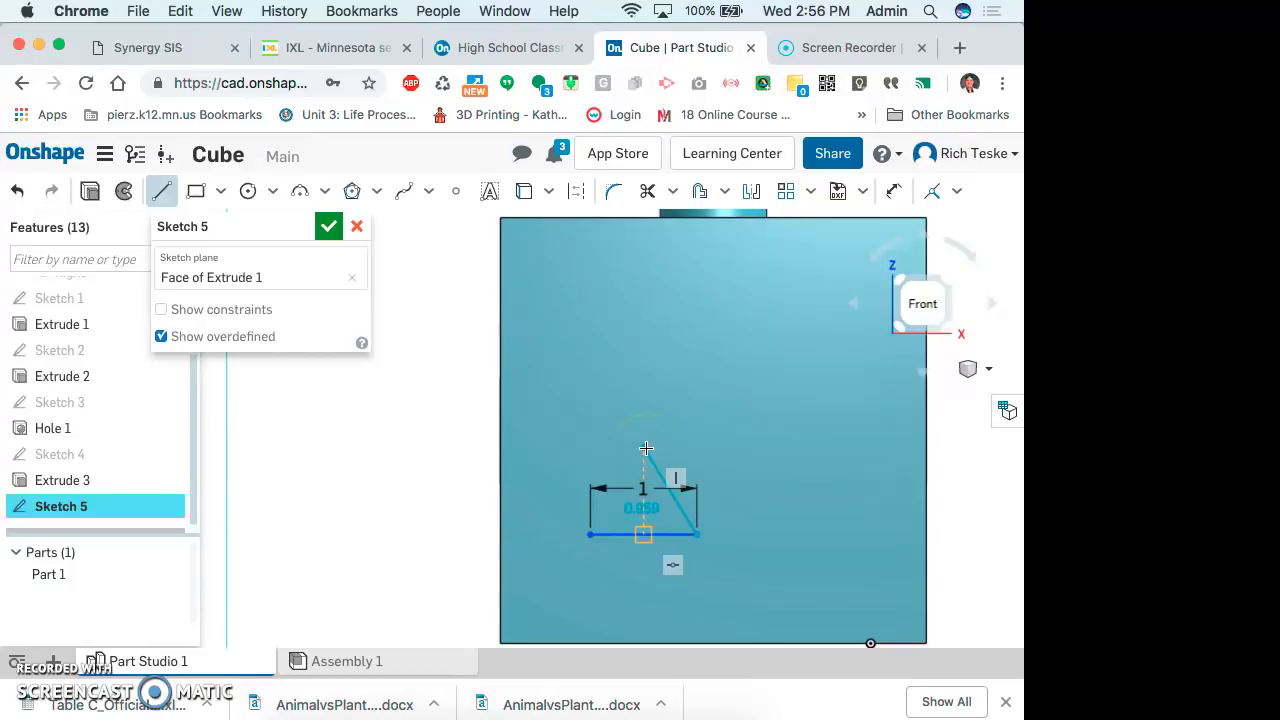
{"action": "left_click", "coordinate": [646, 447]}
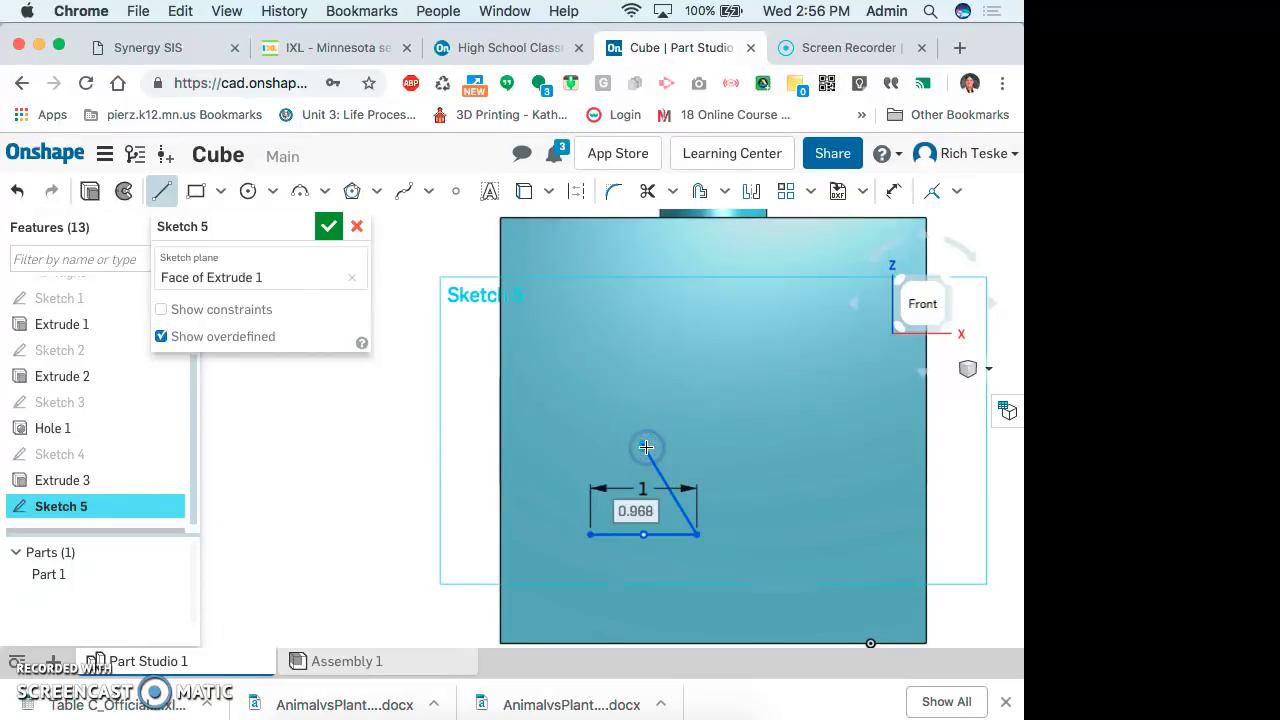
{"action": "type", "text": "1"}
{"action": "key", "text": "Return"}
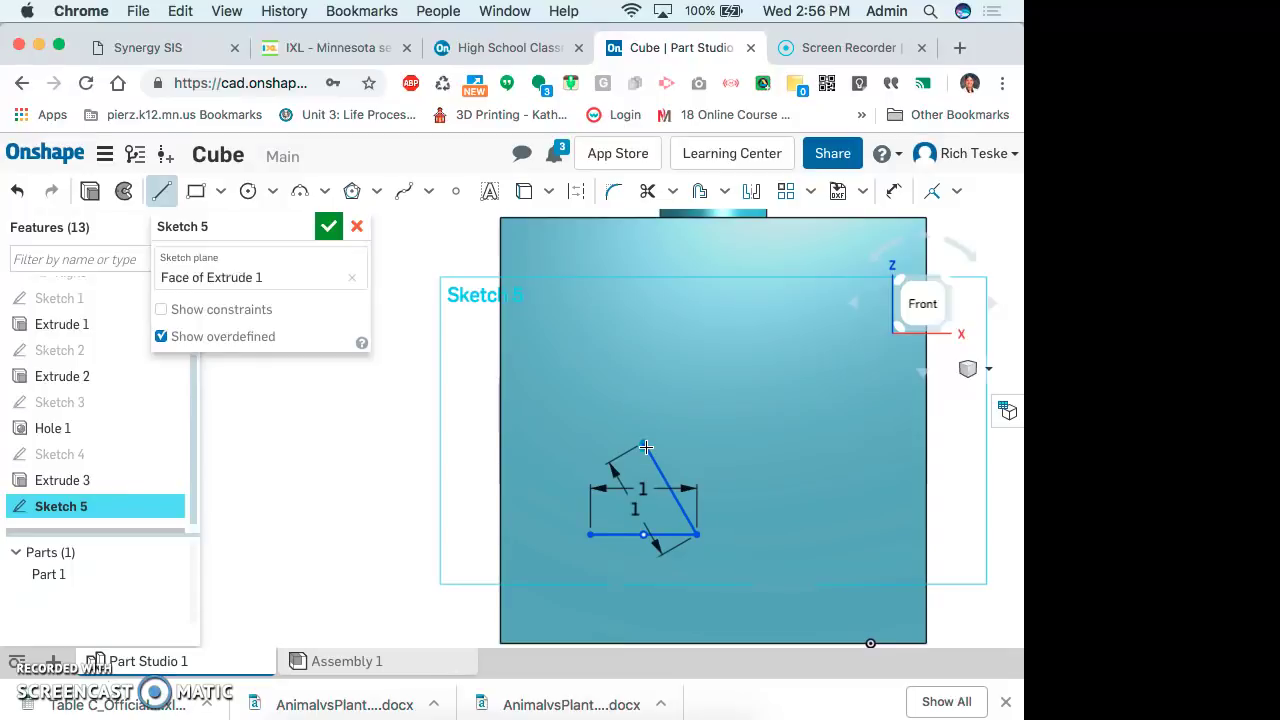
{"action": "left_click", "coordinate": [587, 534]}
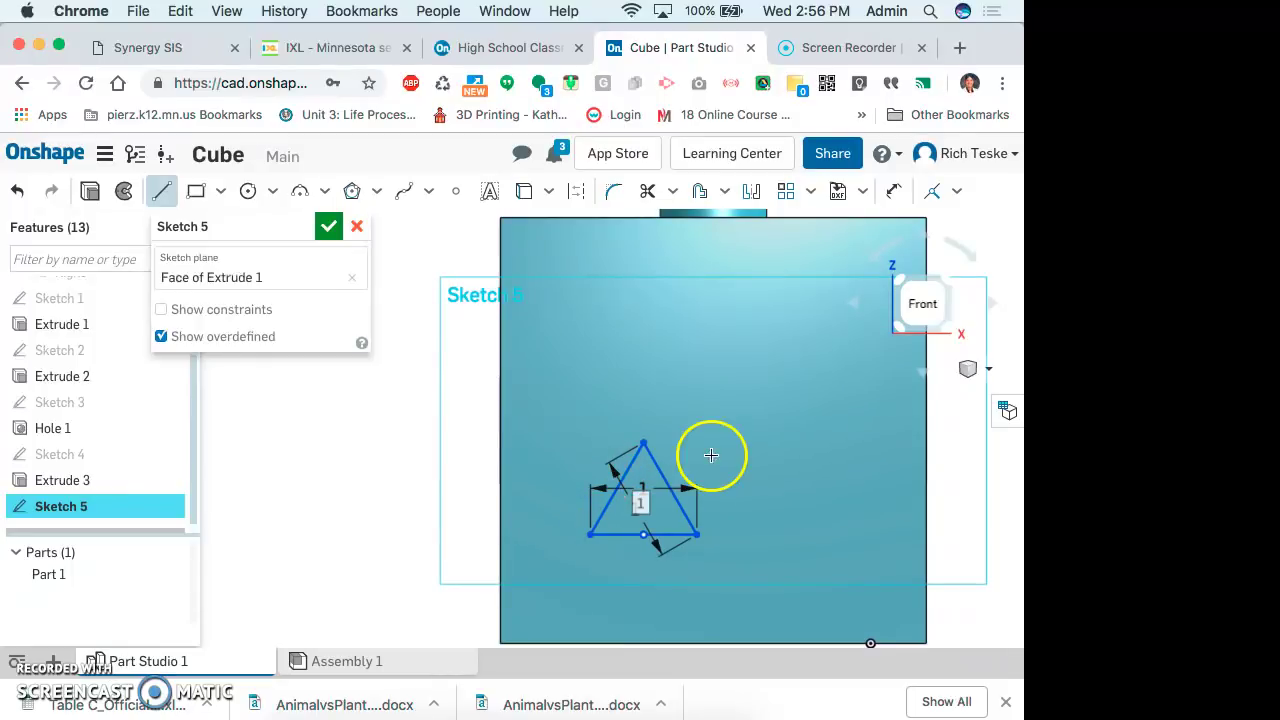
{"action": "left_click", "coordinate": [325, 229]}
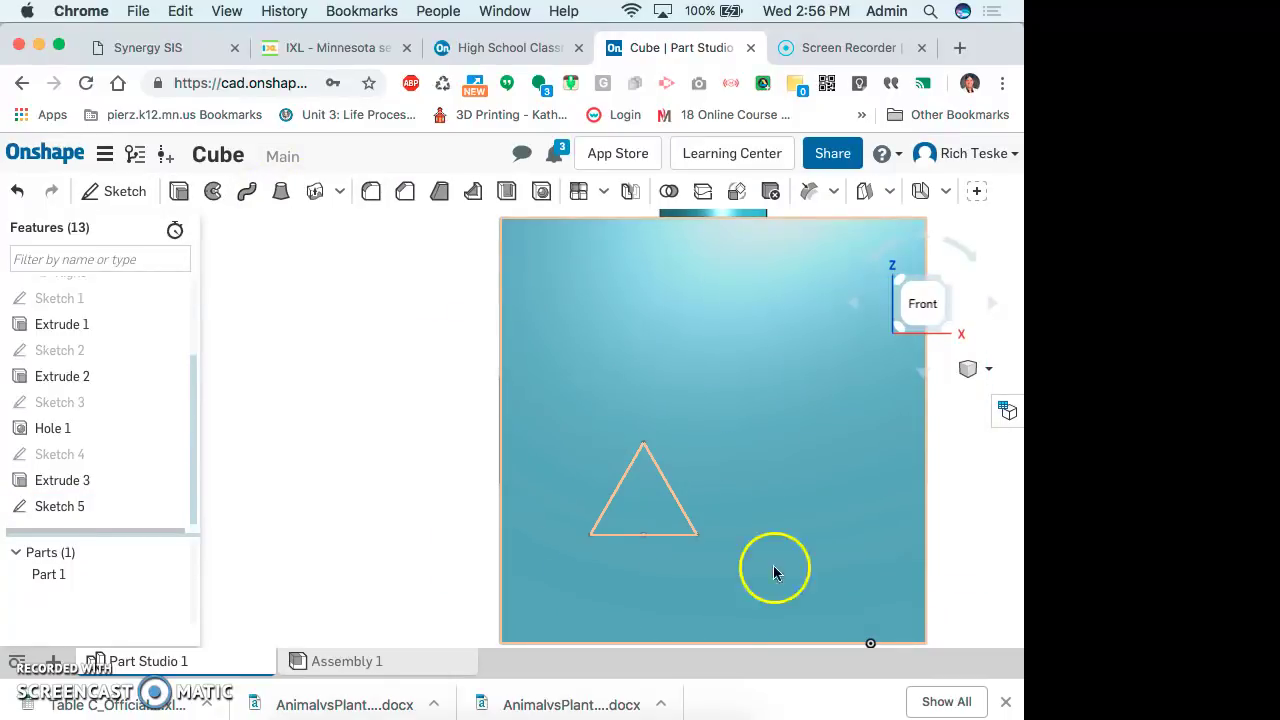
- Reopen the triangle sketch for editing with the whole front face in view
{"action": "left_click", "coordinate": [890, 310]}
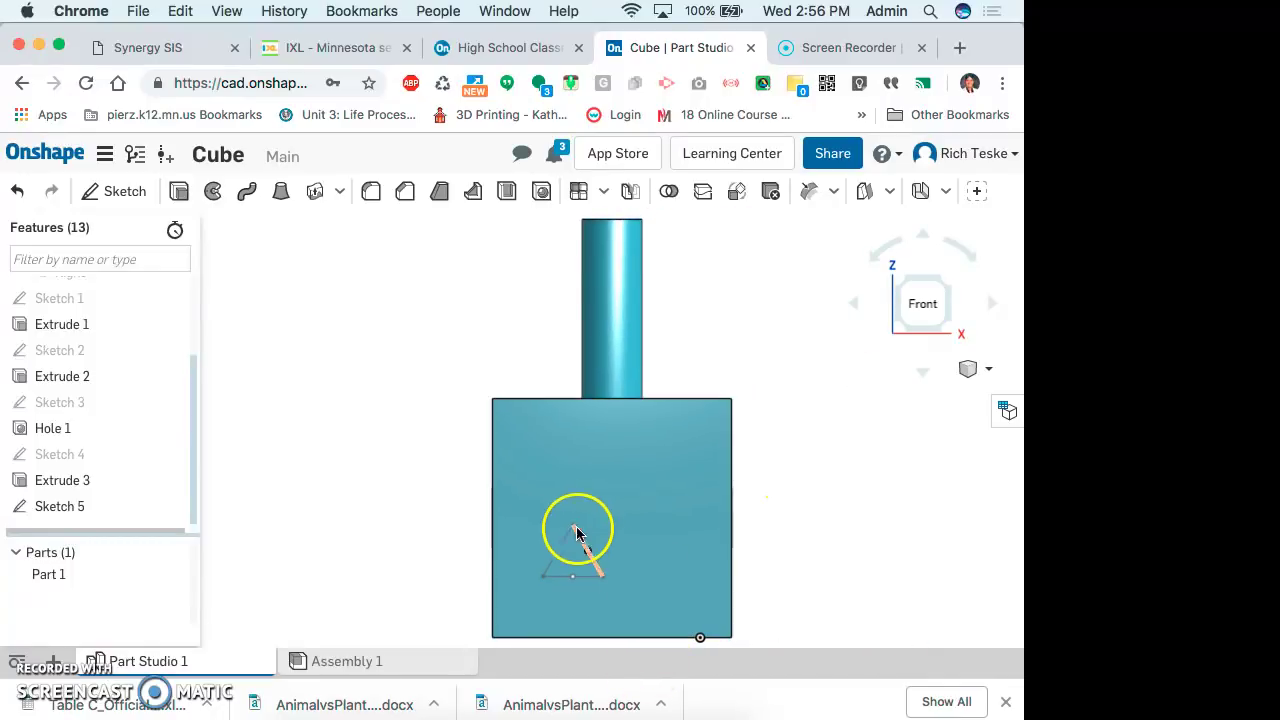
{"action": "left_click", "coordinate": [58, 508]}
{"action": "double_click", "coordinate": [58, 508]}
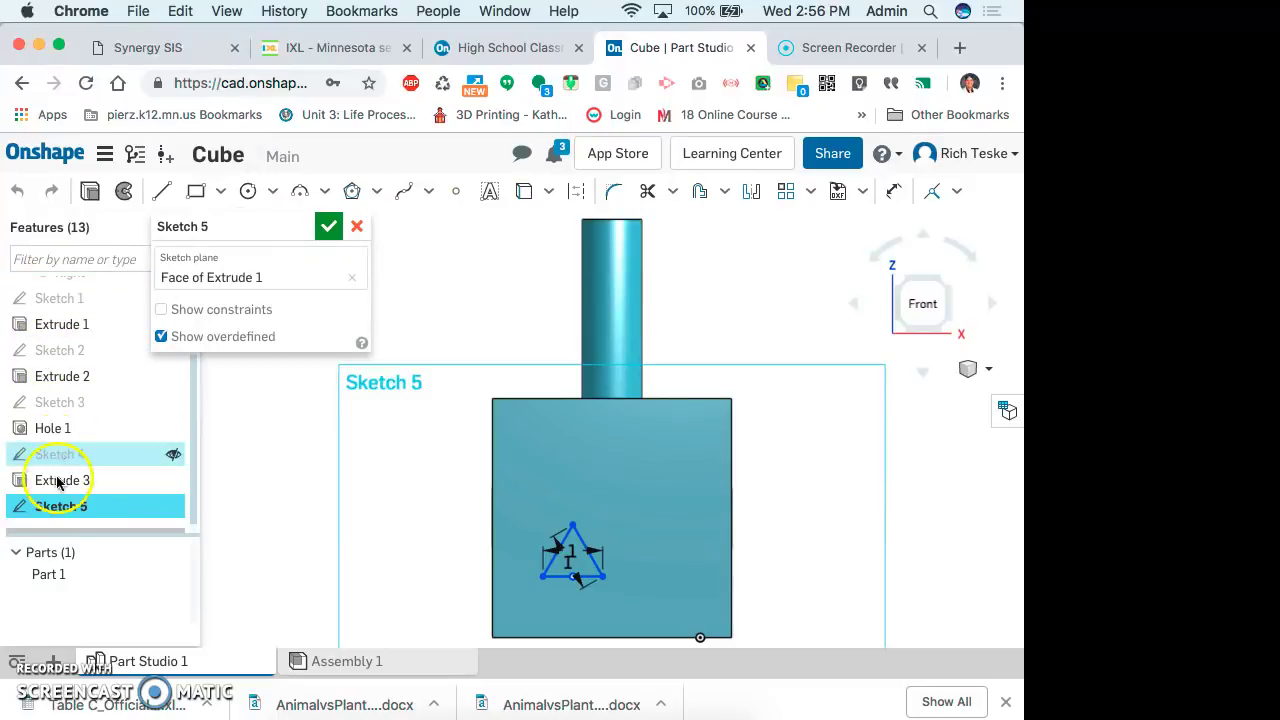
{"action": "left_click", "coordinate": [893, 191]}
{"action": "left_click", "coordinate": [571, 545]}
{"action": "left_click", "coordinate": [734, 541]}
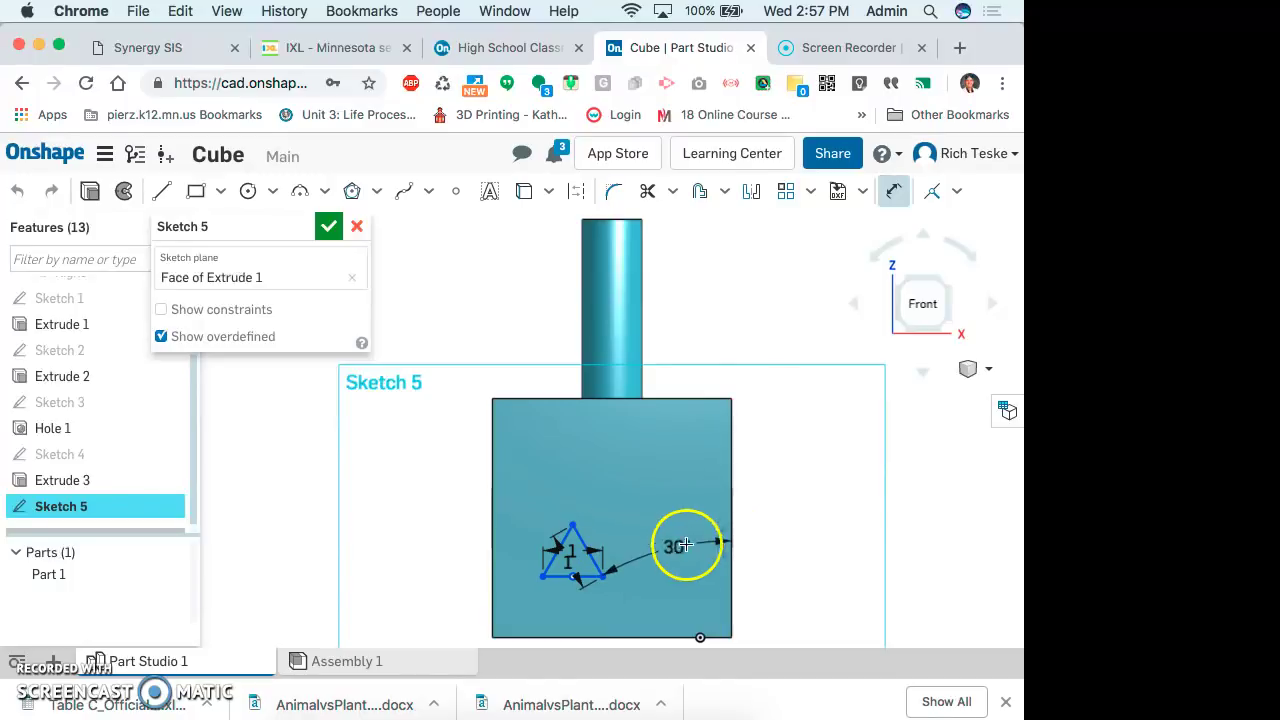
{"action": "right_click", "coordinate": [665, 513]}
{"action": "left_click", "coordinate": [534, 471]}
{"action": "left_click", "coordinate": [598, 476]}
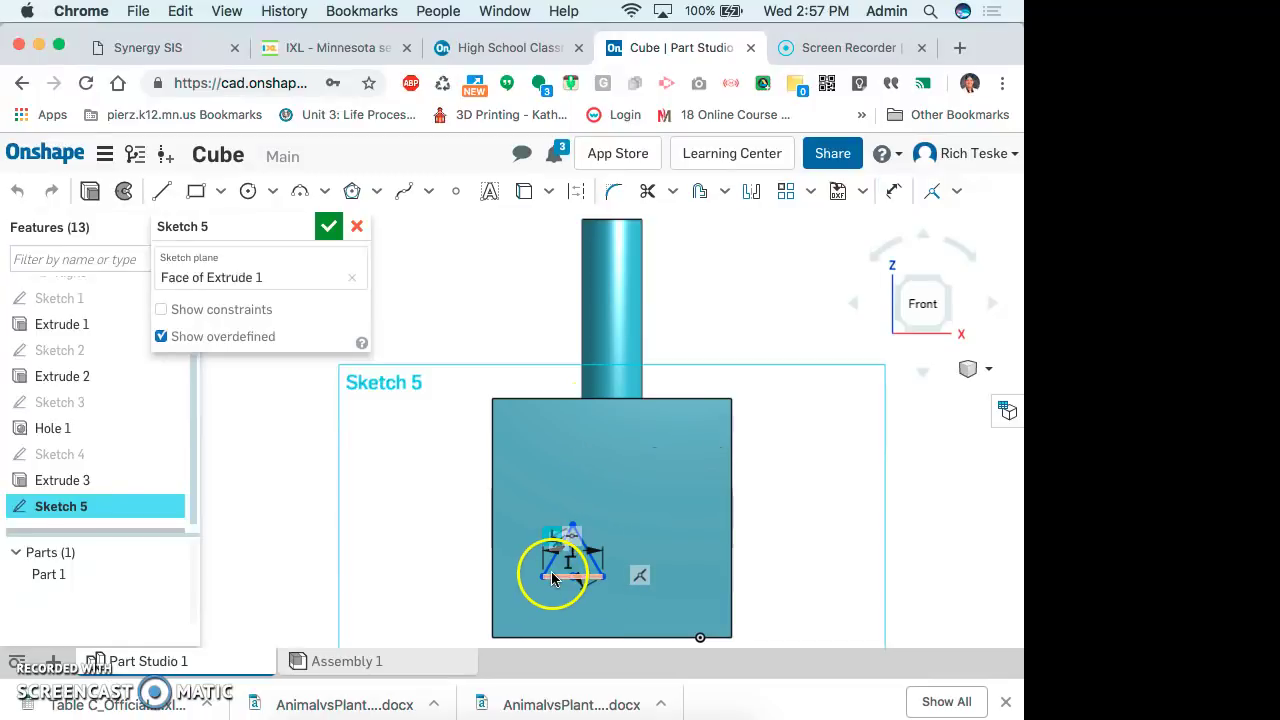
- Dimension the distance from the triangle's base to the cube's bottom edge as 2 in and revise it to 1.5 in
{"action": "left_click", "coordinate": [569, 636]}
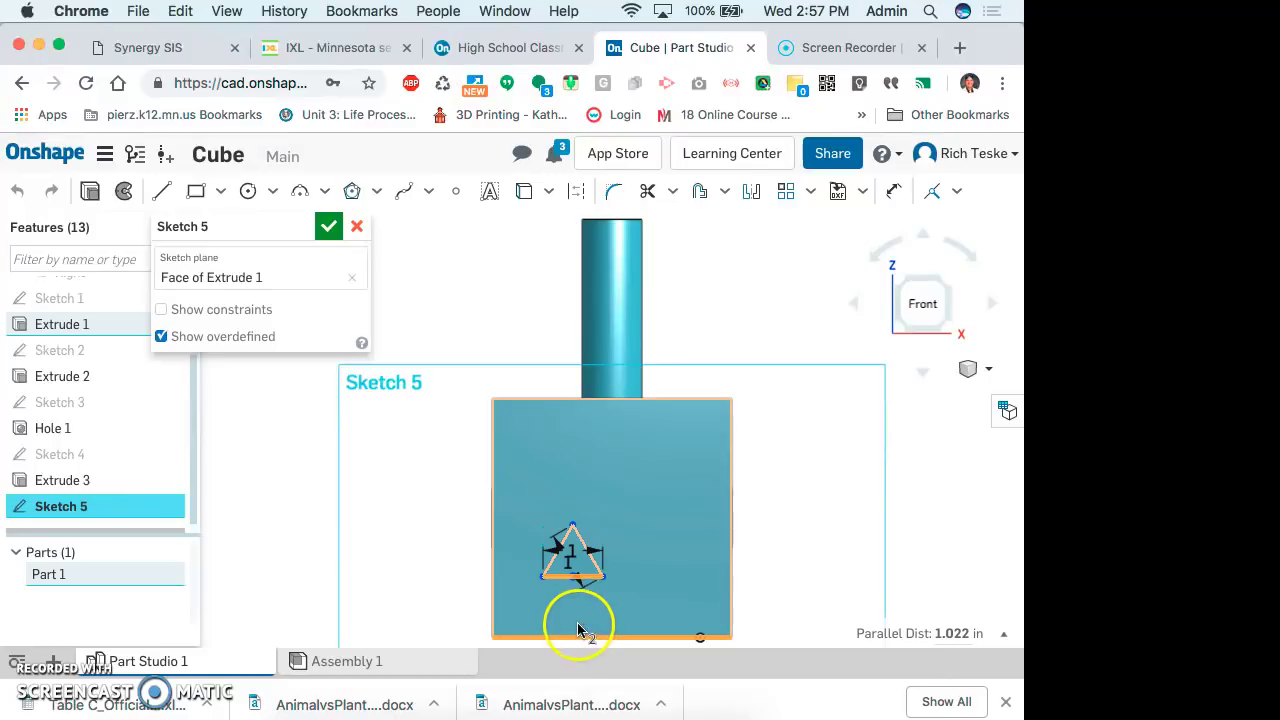
{"action": "left_click", "coordinate": [894, 193]}
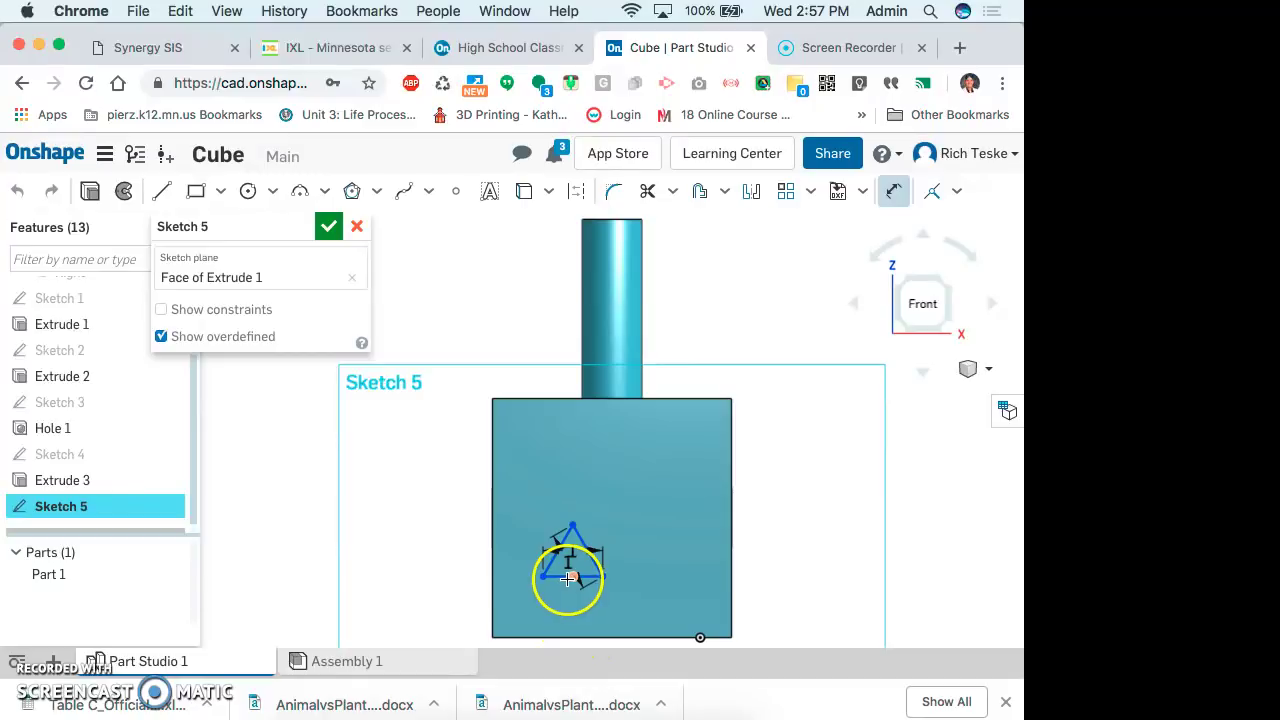
{"action": "left_click_drag", "start_coordinate": [589, 609], "coordinate": [632, 608]}
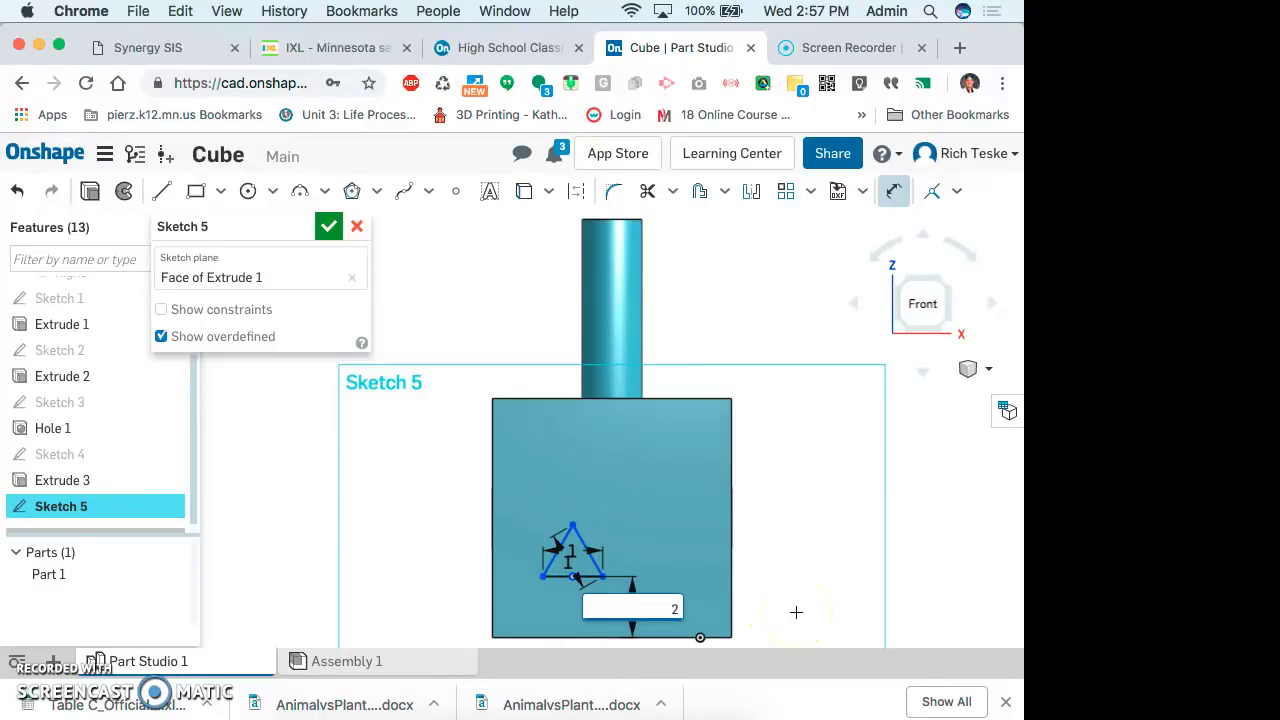
{"action": "key", "text": "Return"}
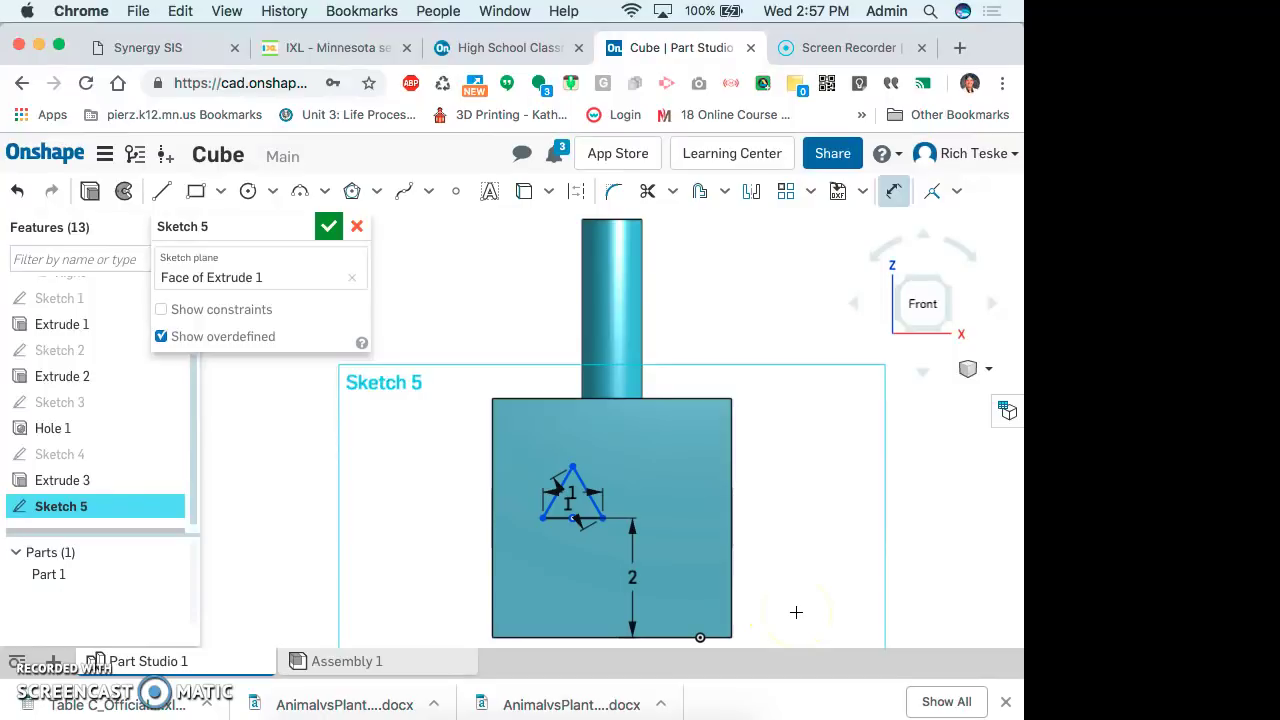
{"action": "double_click", "coordinate": [632, 579]}
{"action": "key", "text": "Return"}
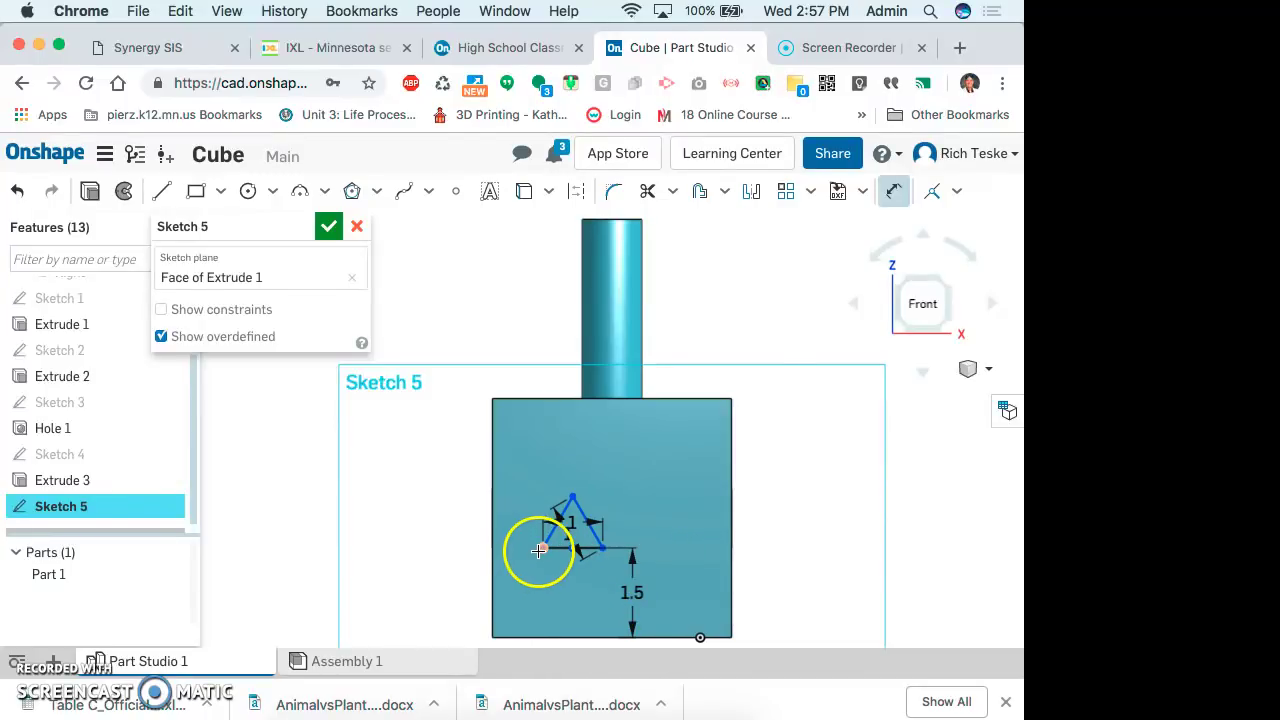
{"action": "left_click", "coordinate": [894, 190]}
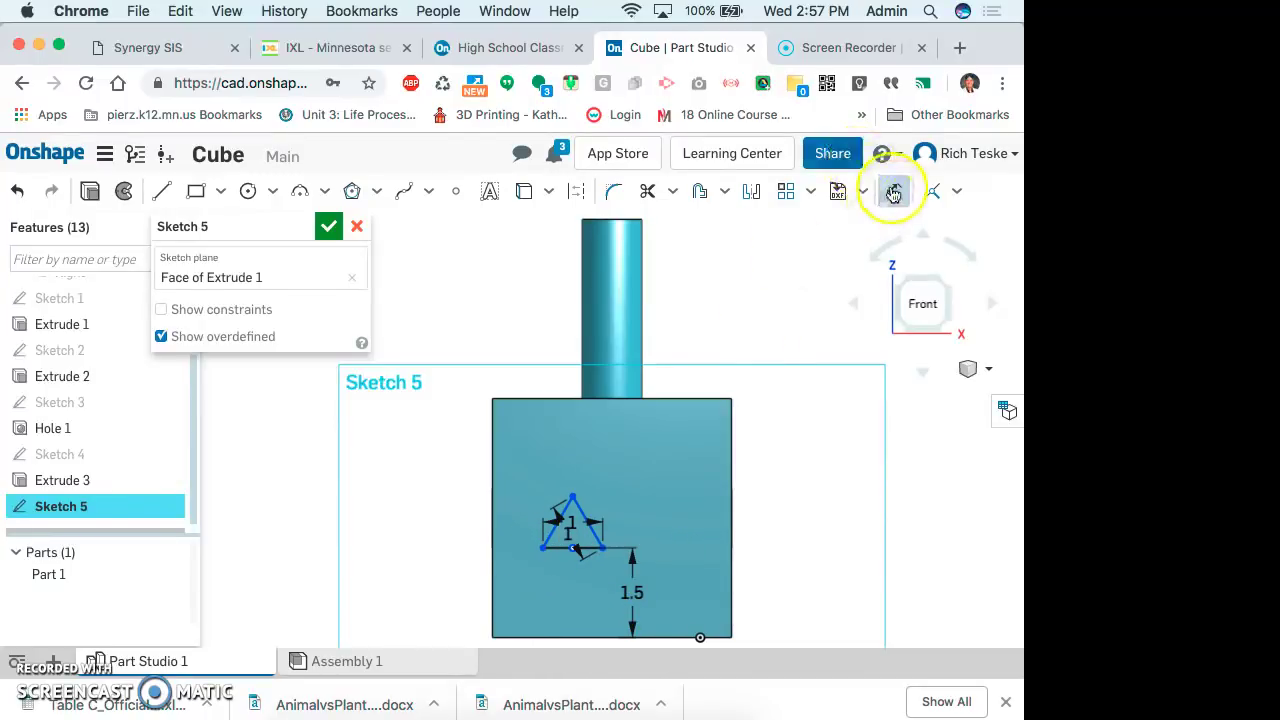
{"action": "left_click", "coordinate": [542, 548]}
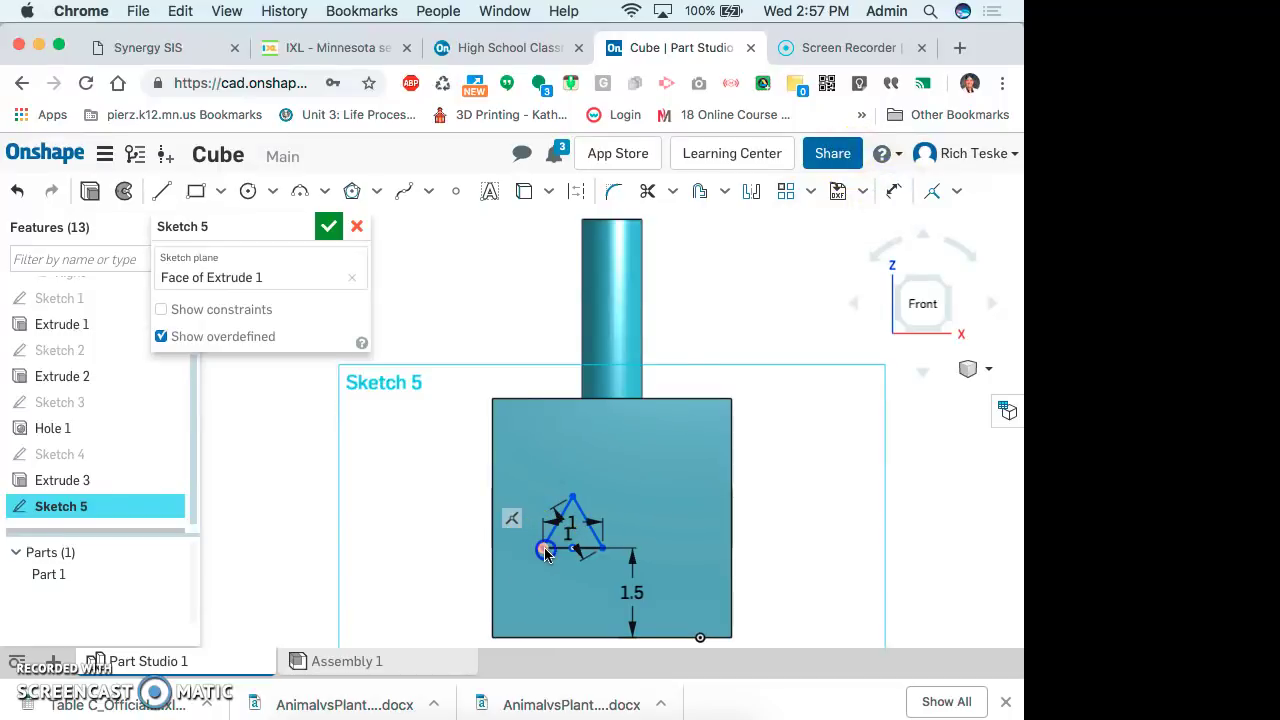
{"action": "left_click", "coordinate": [491, 555]}
{"action": "left_click_drag", "start_coordinate": [537, 551], "coordinate": [491, 551]}
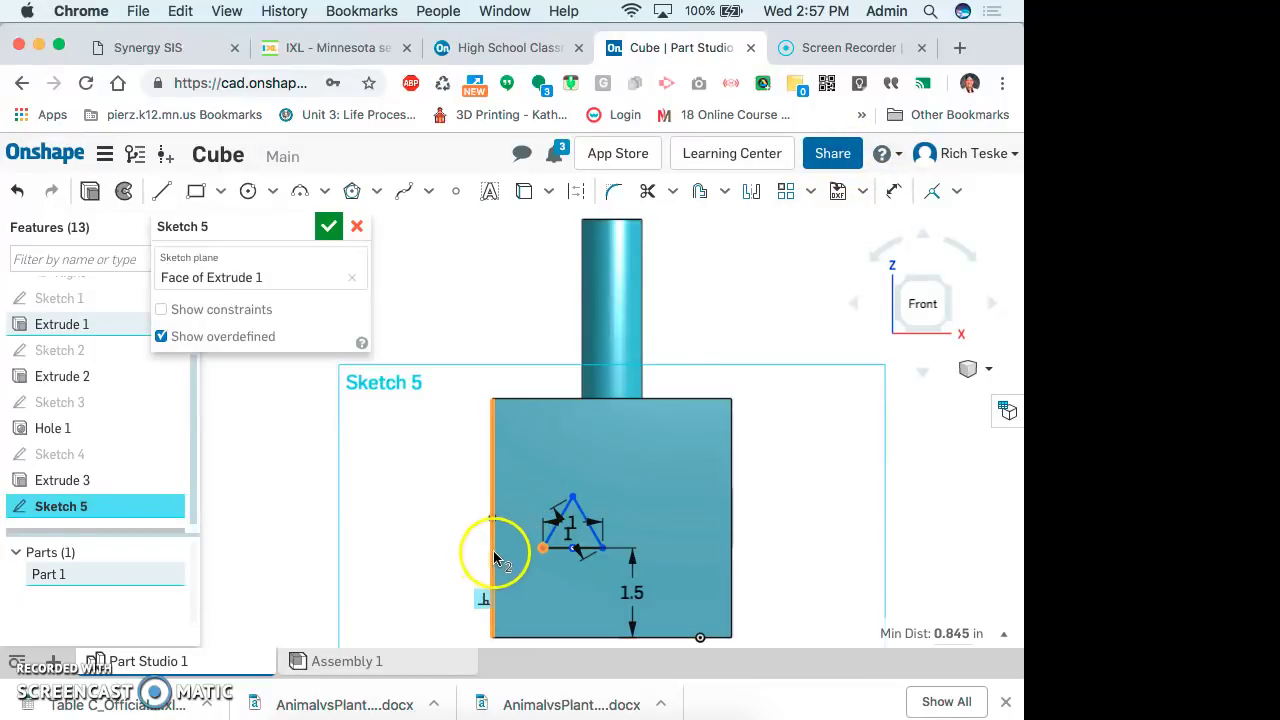
{"action": "left_click", "coordinate": [537, 553]}
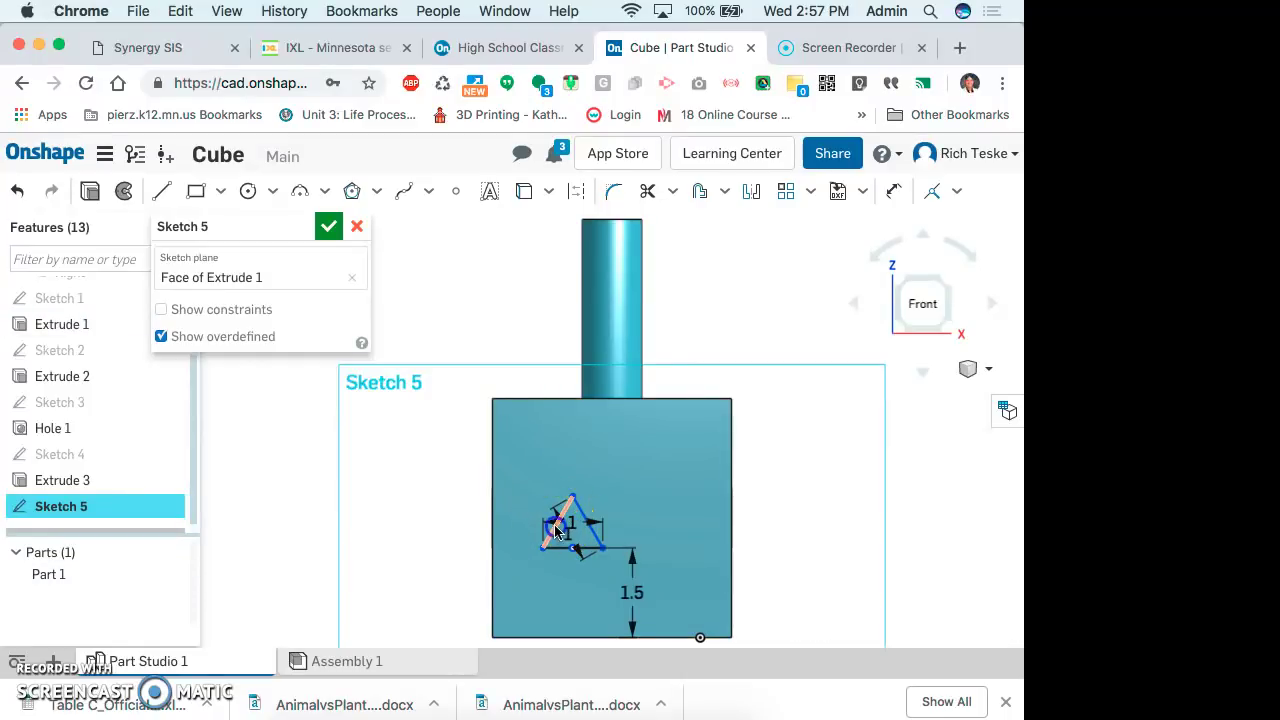
{"action": "left_click", "coordinate": [556, 530]}
{"action": "left_click", "coordinate": [709, 325]}
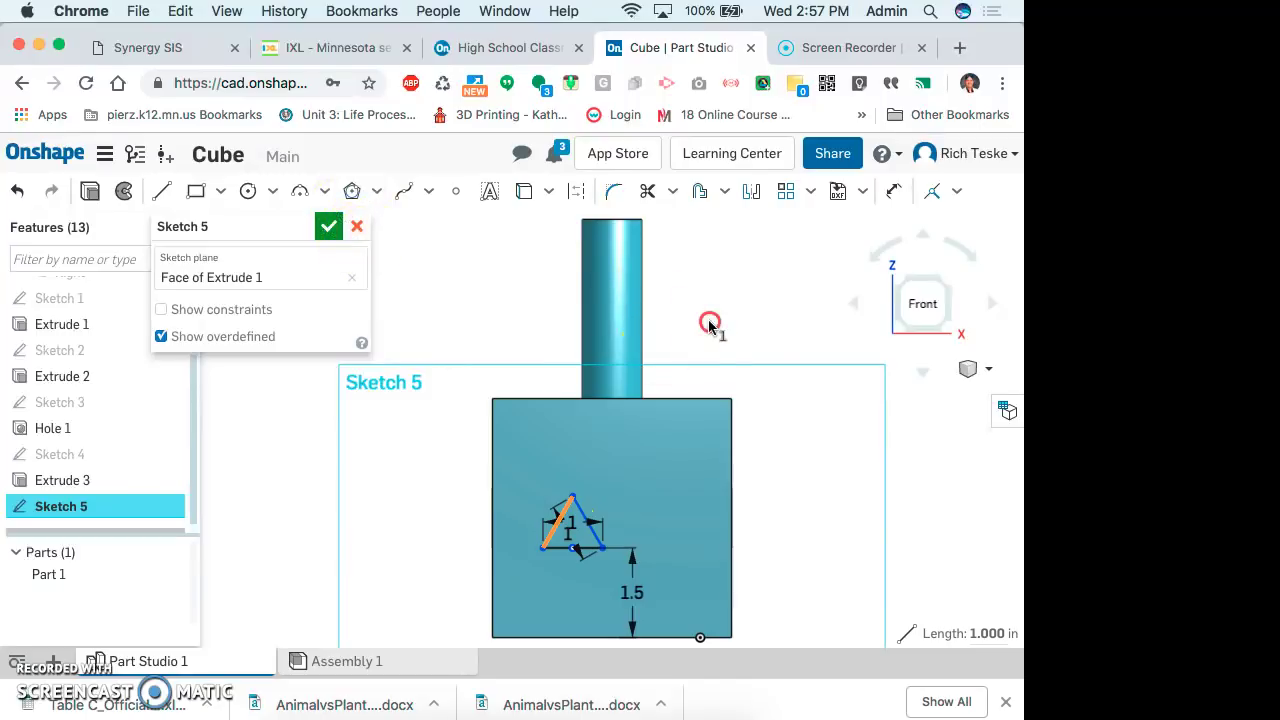
{"action": "right_click", "coordinate": [709, 326]}
{"action": "left_click", "coordinate": [706, 328]}
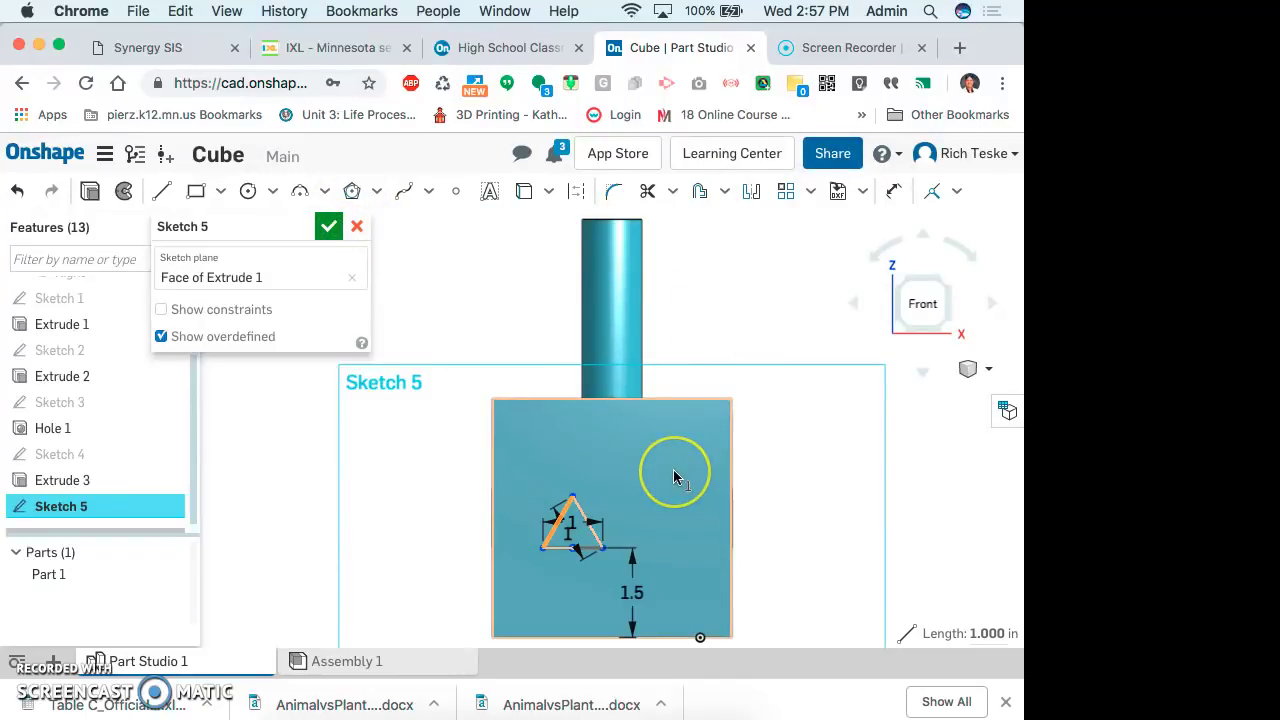
{"action": "left_click", "coordinate": [616, 535]}
{"action": "right_click", "coordinate": [797, 346]}
{"action": "left_click", "coordinate": [785, 328]}
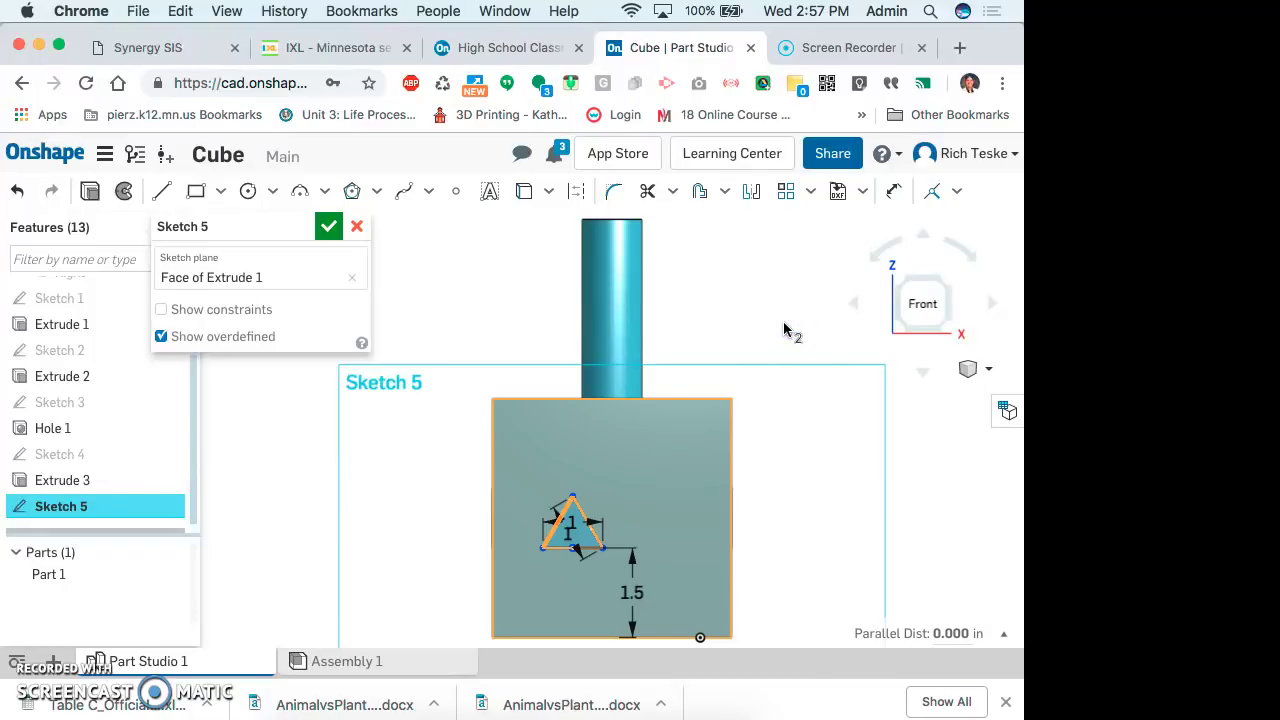
- Dimension the triangle's lower-left corner 1.5 in from the cube's left edge and accept the sketch
{"action": "left_click", "coordinate": [893, 191]}
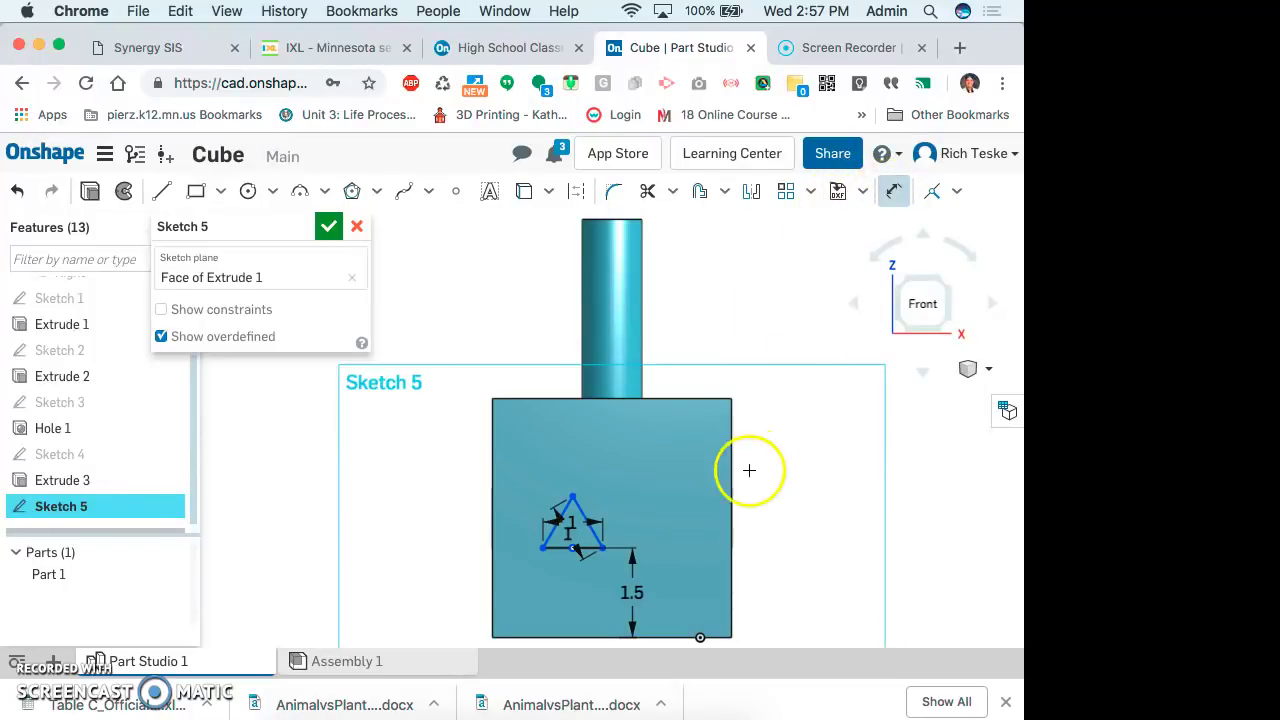
{"action": "left_click", "coordinate": [490, 543]}
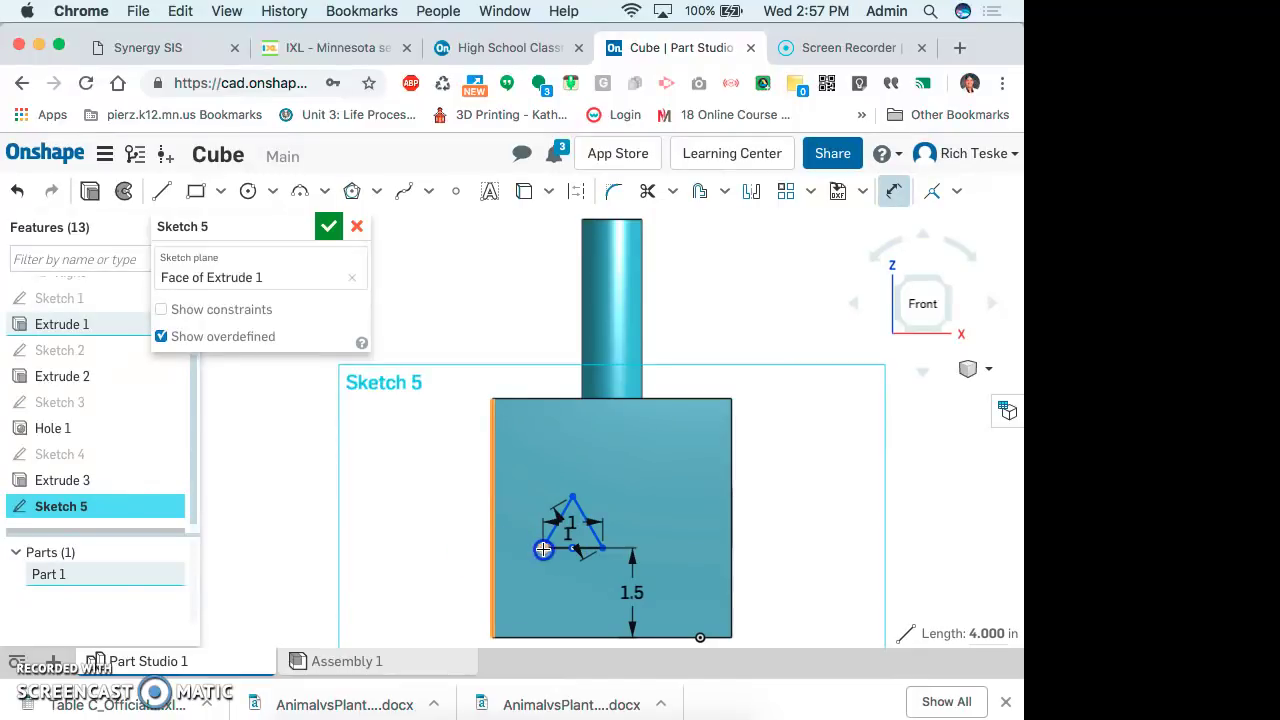
{"action": "left_click", "coordinate": [543, 549]}
{"action": "left_click", "coordinate": [528, 474]}
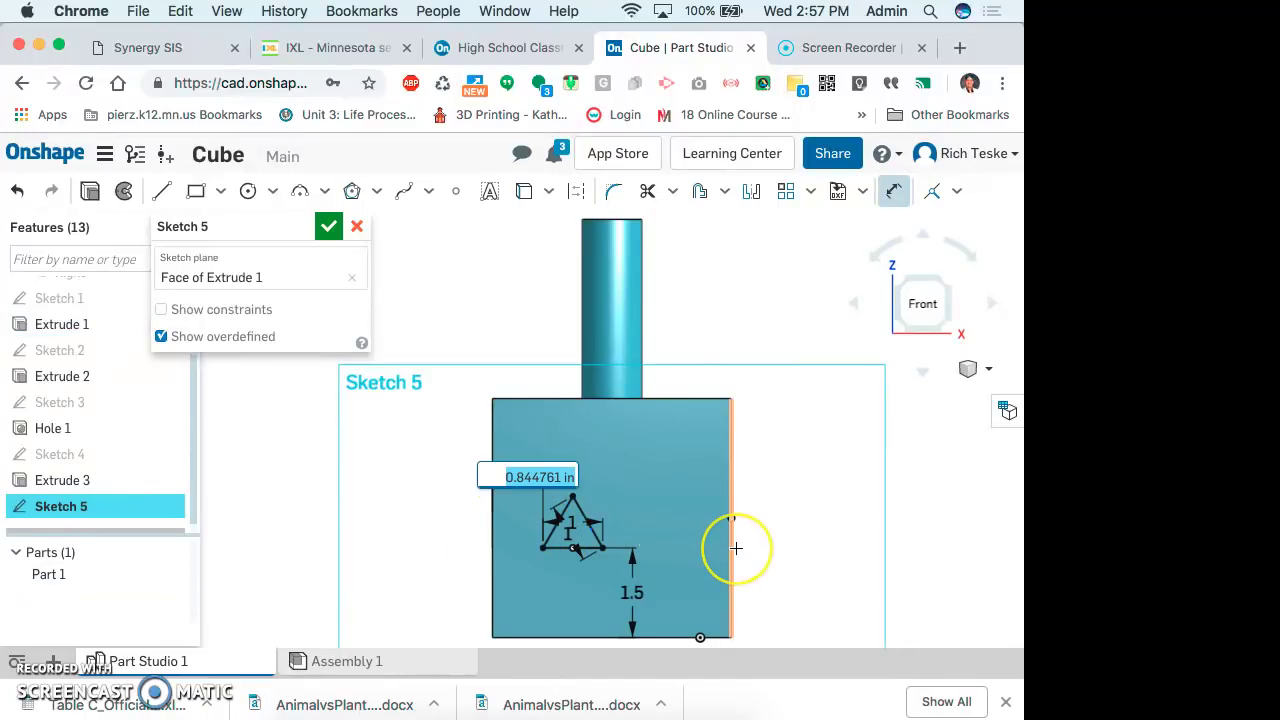
{"action": "key", "text": "Return"}
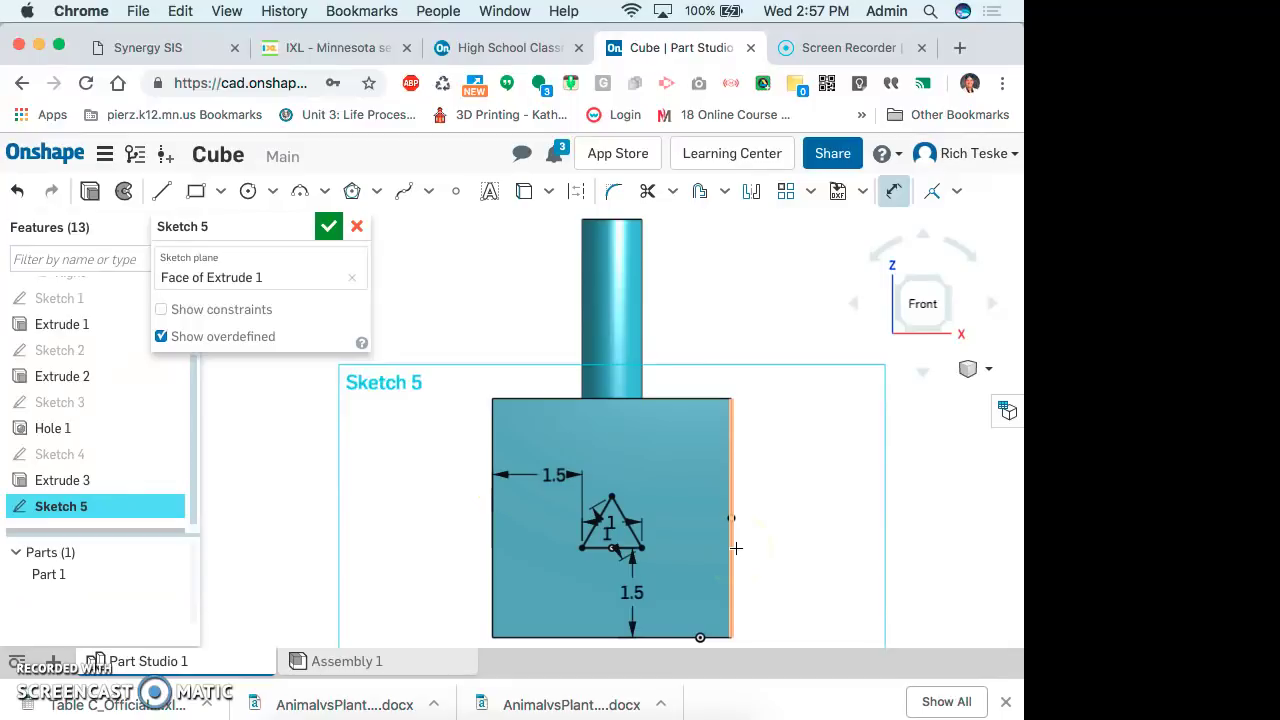
{"action": "left_click", "coordinate": [331, 225]}
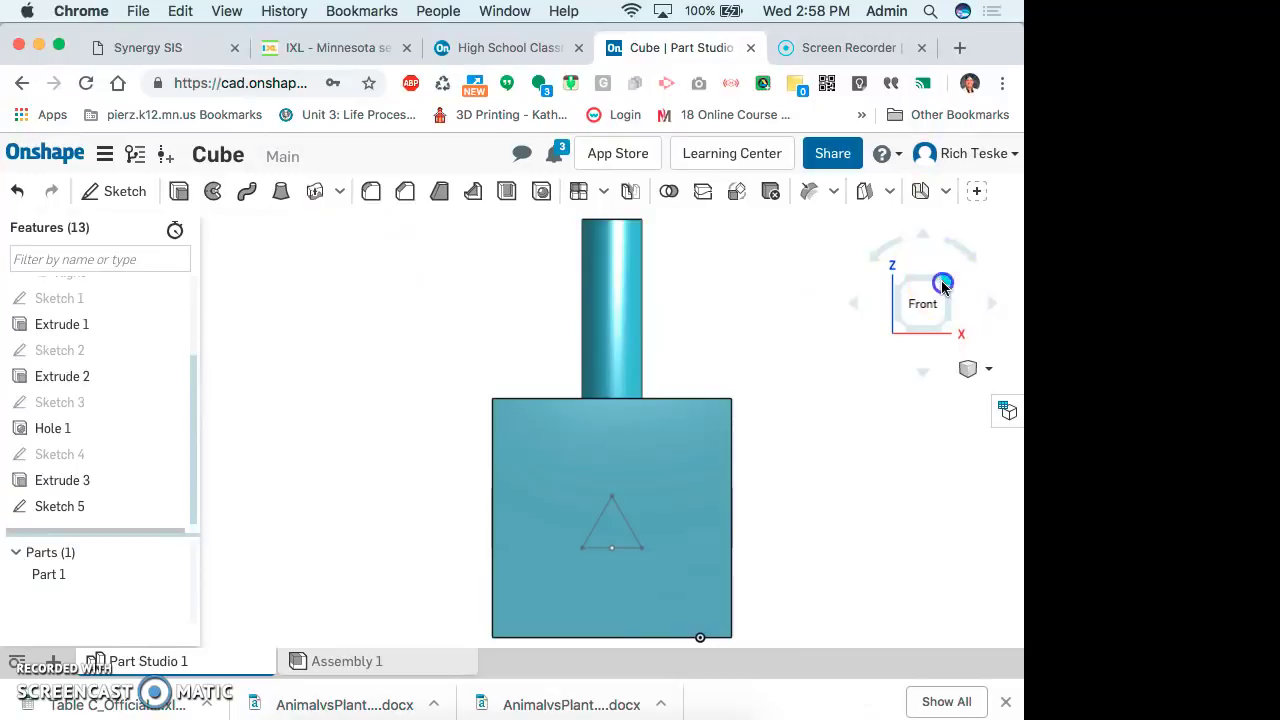
- Extrude the triangle 2 in outward from the front face, adding it to the cube
{"action": "left_click", "coordinate": [941, 283]}
{"action": "left_click", "coordinate": [183, 197]}
{"action": "left_click", "coordinate": [563, 545]}
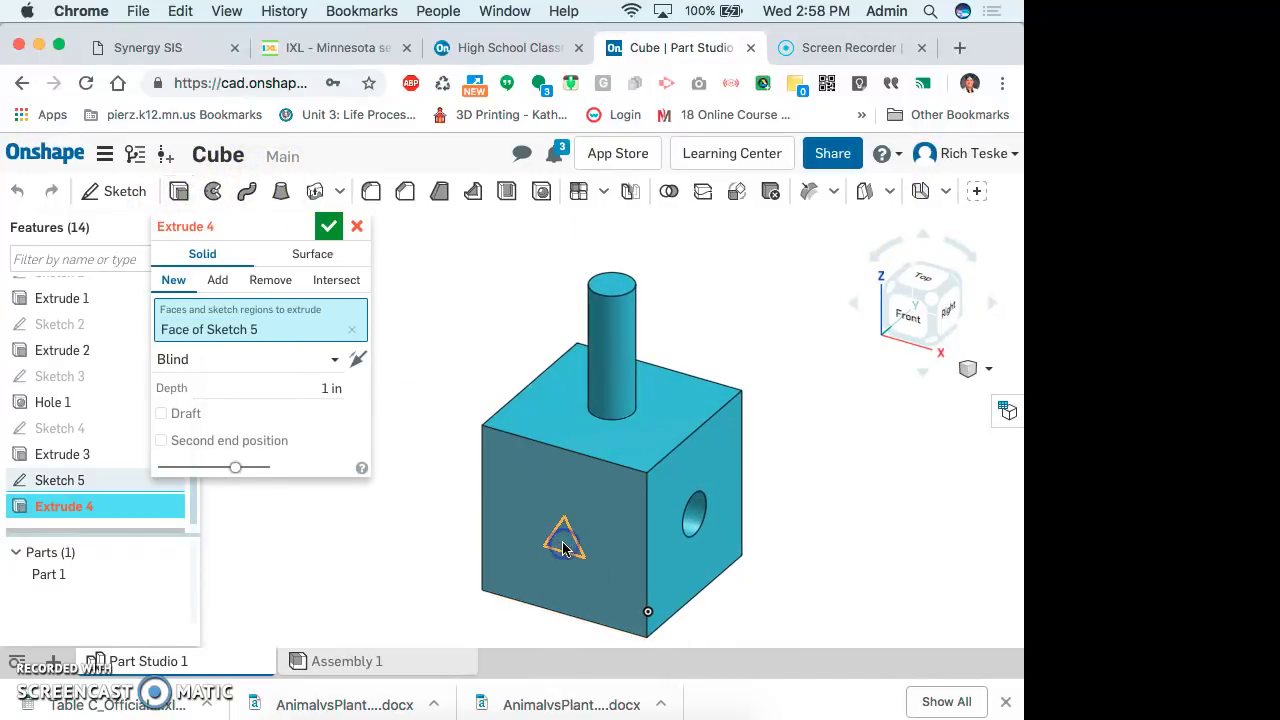
{"action": "left_click", "coordinate": [337, 388]}
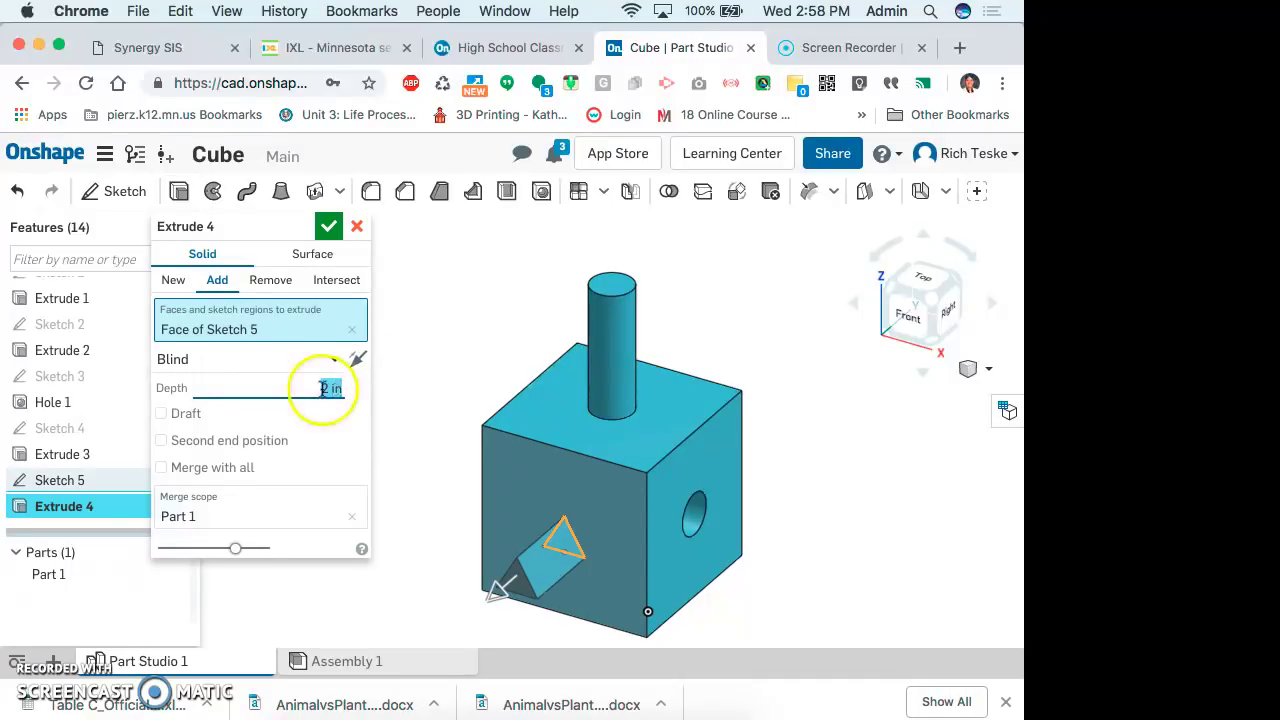
{"action": "left_click", "coordinate": [328, 226]}
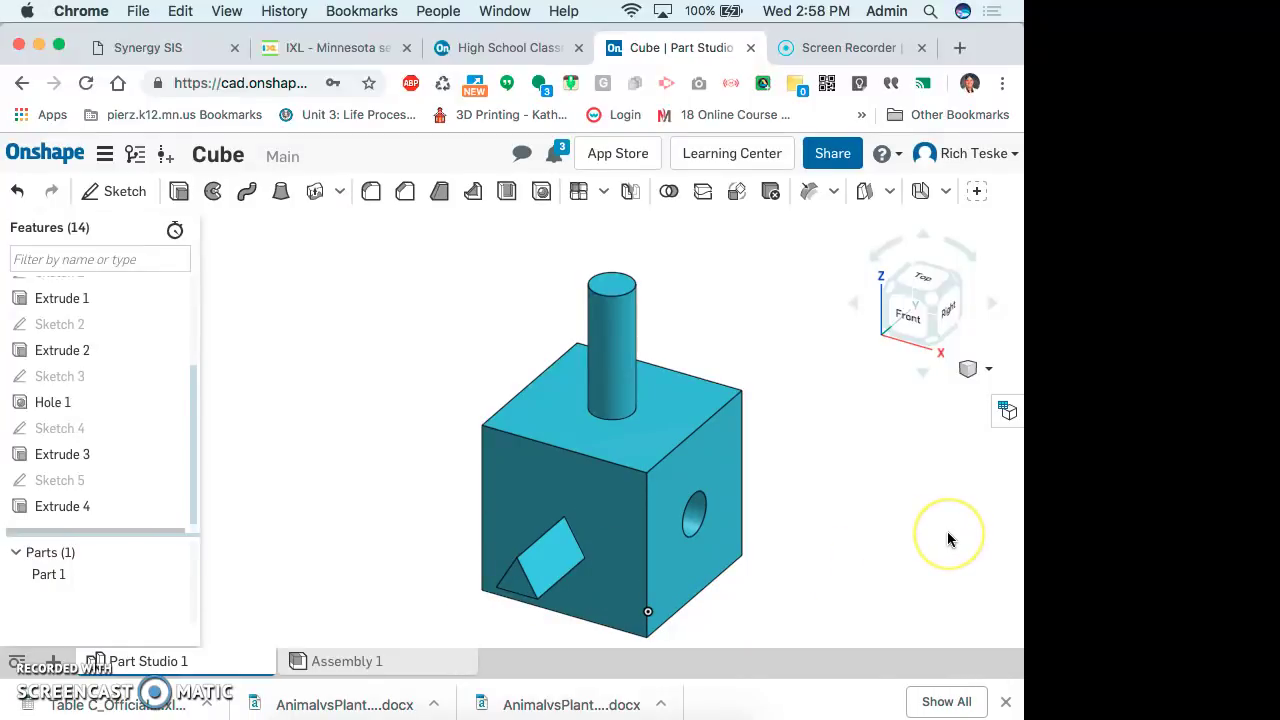
- Create a sketch on the cube's bottom face and accept it without drawing anything
{"action": "mouse_move", "coordinate": [950, 320]}
{"action": "left_mouse_down"}
{"action": "mouse_move", "coordinate": [851, 320]}
{"action": "mouse_move", "coordinate": [776, 250]}
{"action": "mouse_move", "coordinate": [726, 266]}
{"action": "mouse_move", "coordinate": [700, 294]}
{"action": "mouse_move", "coordinate": [833, 274]}
{"action": "mouse_move", "coordinate": [763, 271]}
{"action": "left_mouse_up"}
{"action": "left_click", "coordinate": [125, 192]}
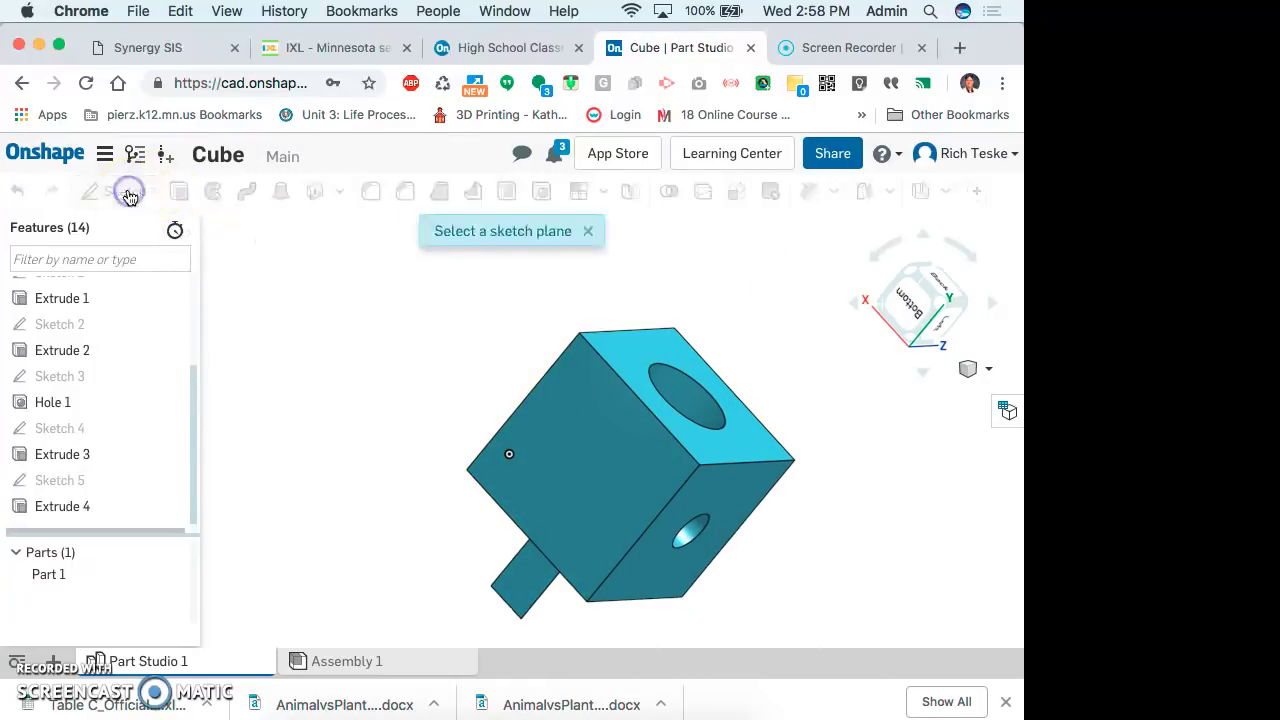
{"action": "left_click", "coordinate": [592, 457]}
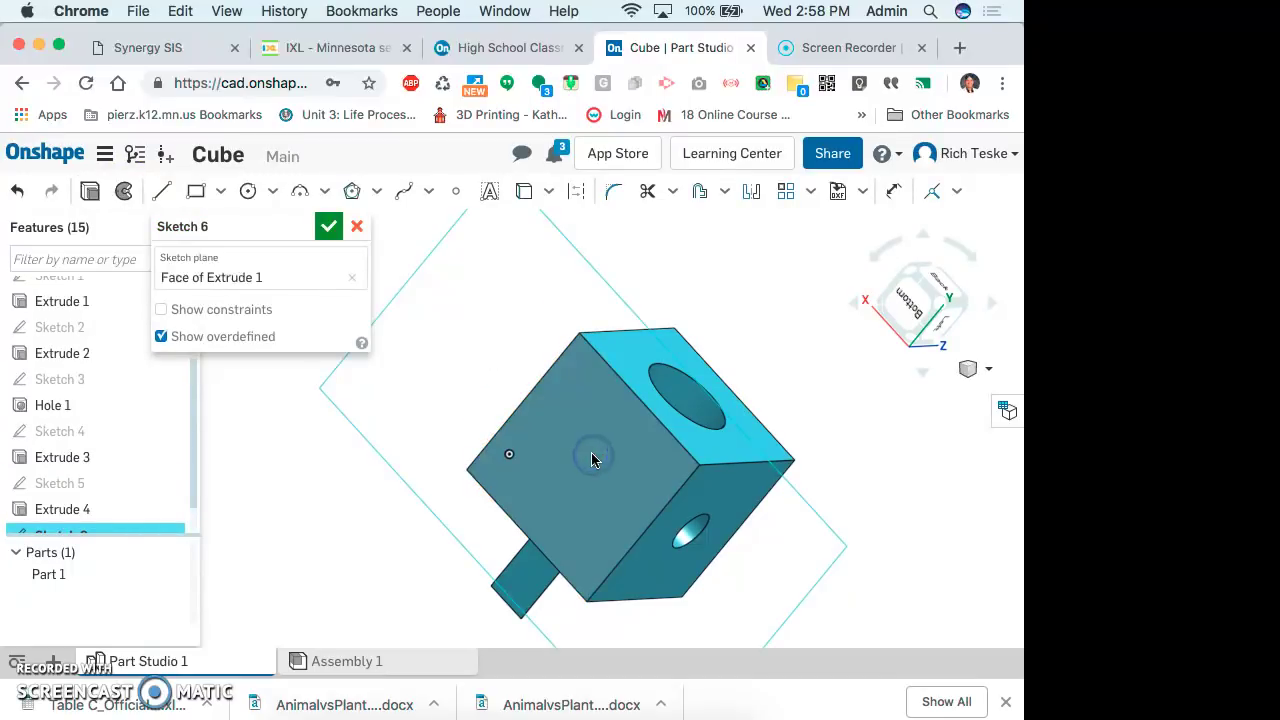
{"action": "left_click", "coordinate": [912, 300]}
{"action": "left_click", "coordinate": [640, 385]}
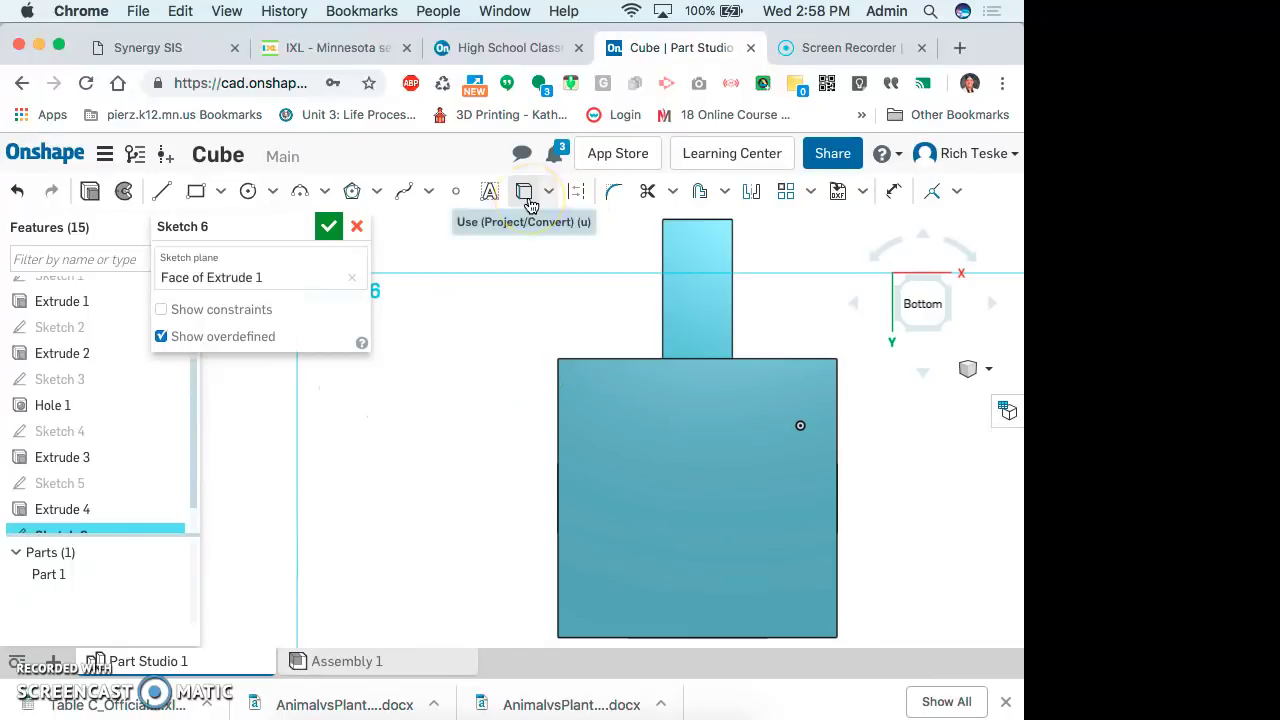
{"action": "left_click", "coordinate": [380, 222]}
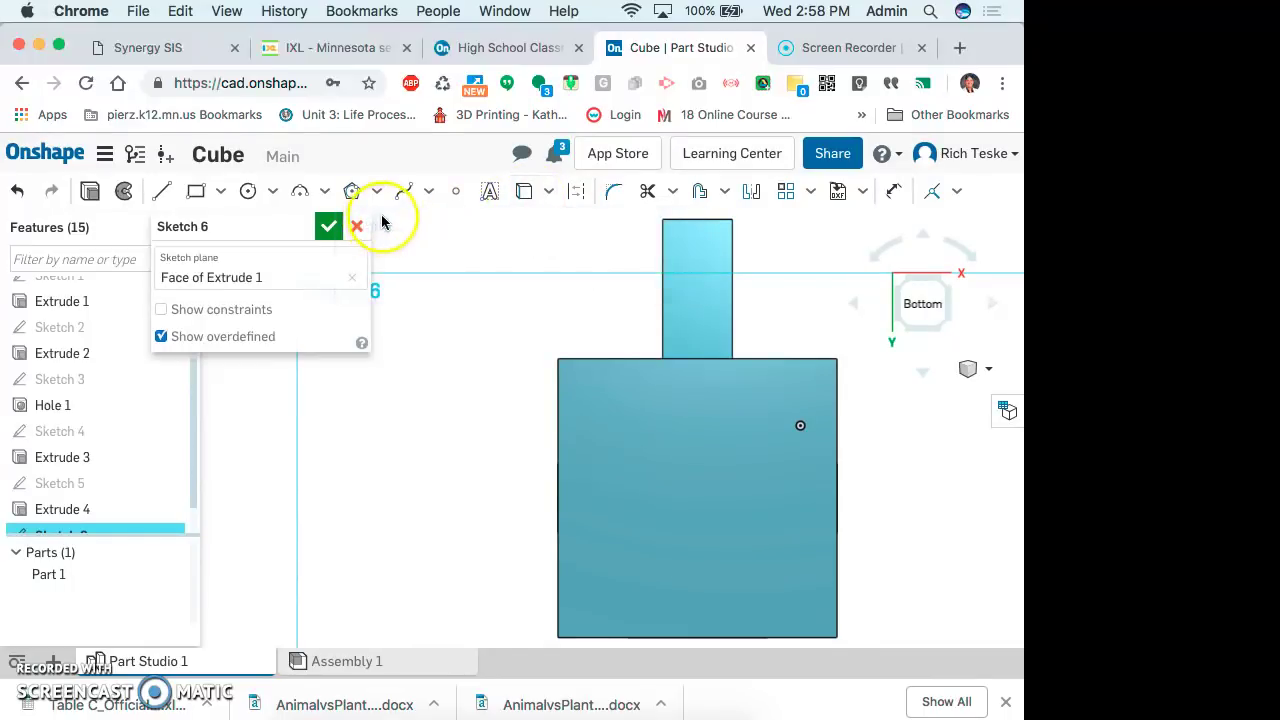
{"action": "left_click", "coordinate": [330, 224]}
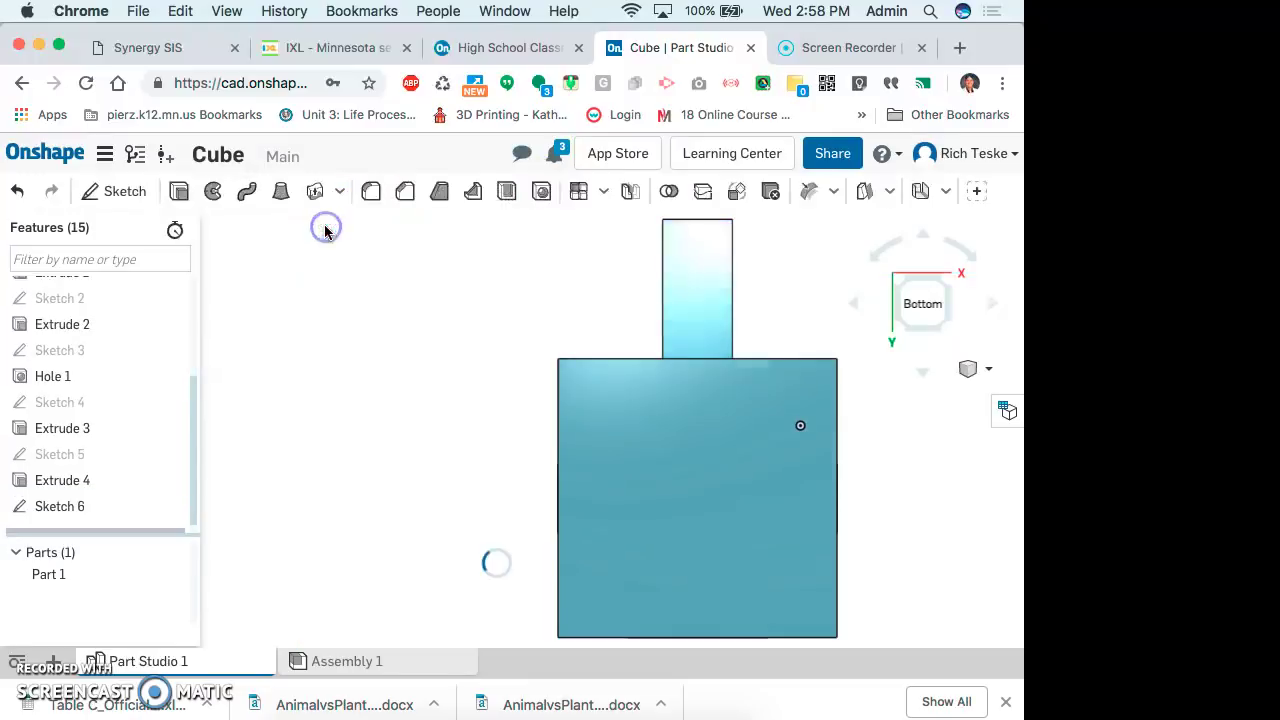
- Shell the cube with a 0.1 in wall thickness, removing its bottom face
{"action": "left_click", "coordinate": [510, 196]}
{"action": "left_click_drag", "start_coordinate": [951, 262], "coordinate": [910, 326]}
{"action": "left_click", "coordinate": [741, 580]}
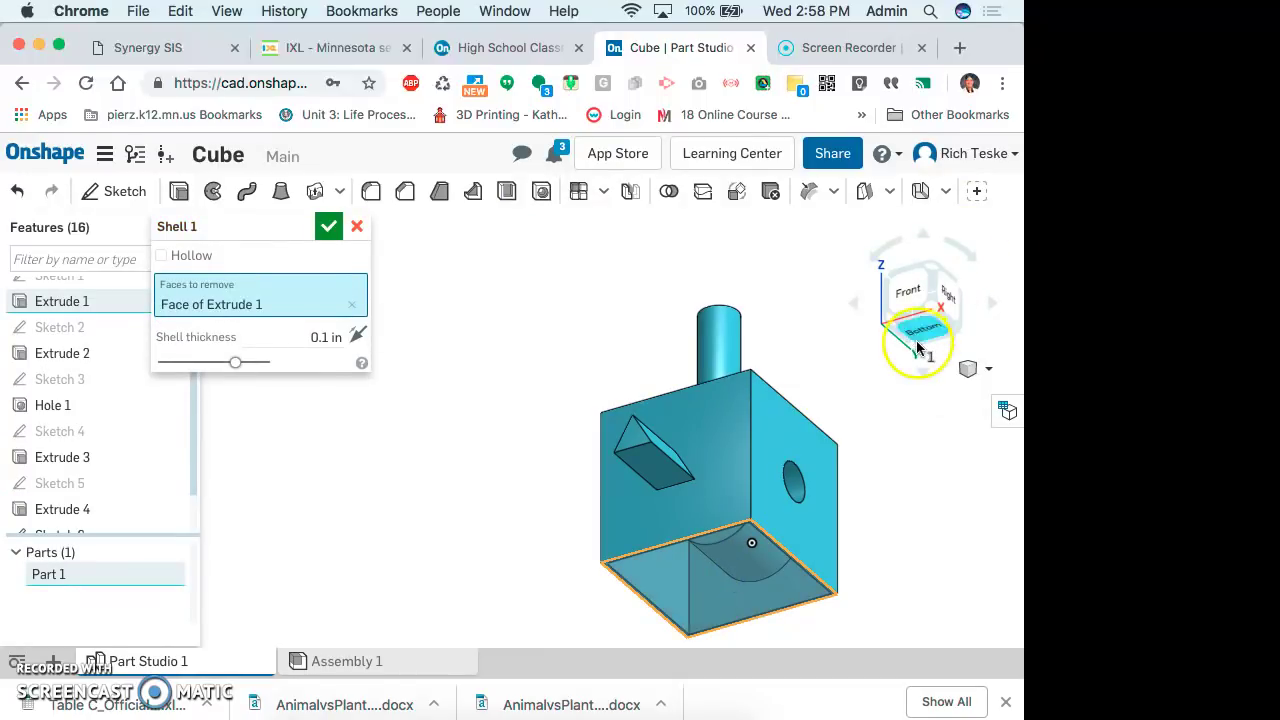
{"action": "left_click_drag", "start_coordinate": [924, 340], "coordinate": [912, 295]}
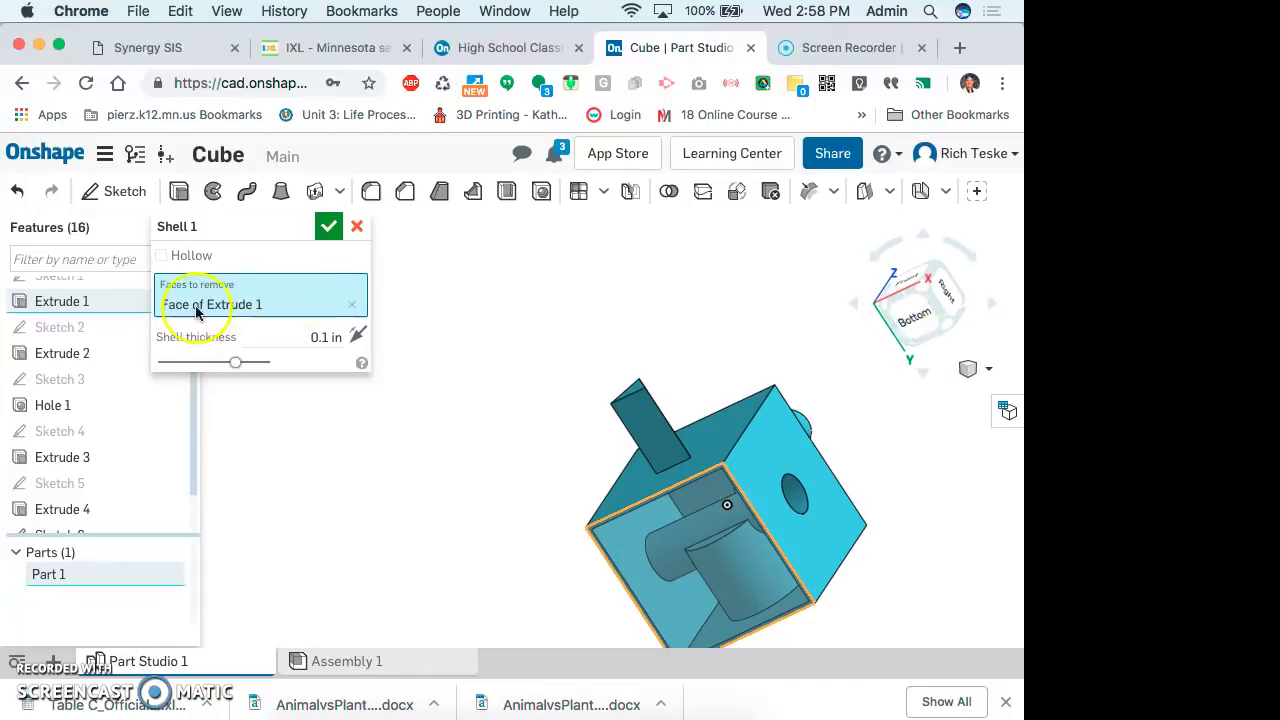
{"action": "left_click", "coordinate": [327, 230]}
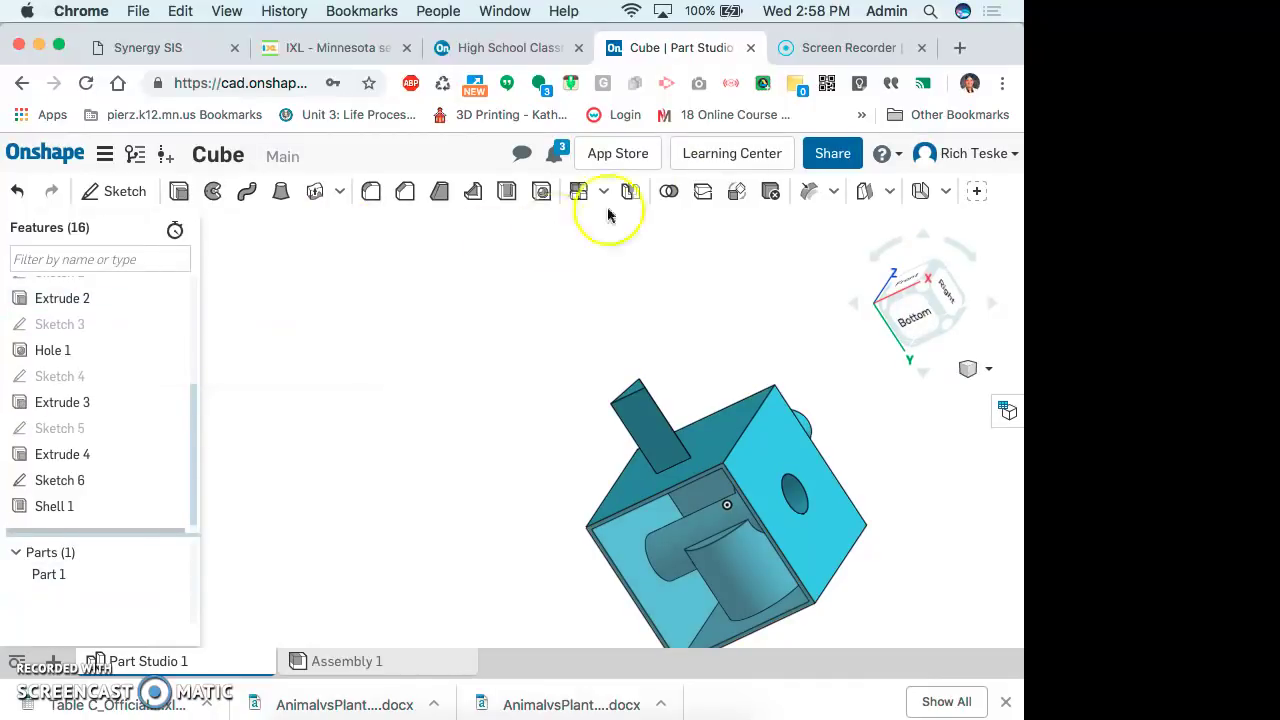
{"action": "left_click_drag", "start_coordinate": [938, 298], "coordinate": [949, 330]}
{"action": "left_click", "coordinate": [935, 290]}
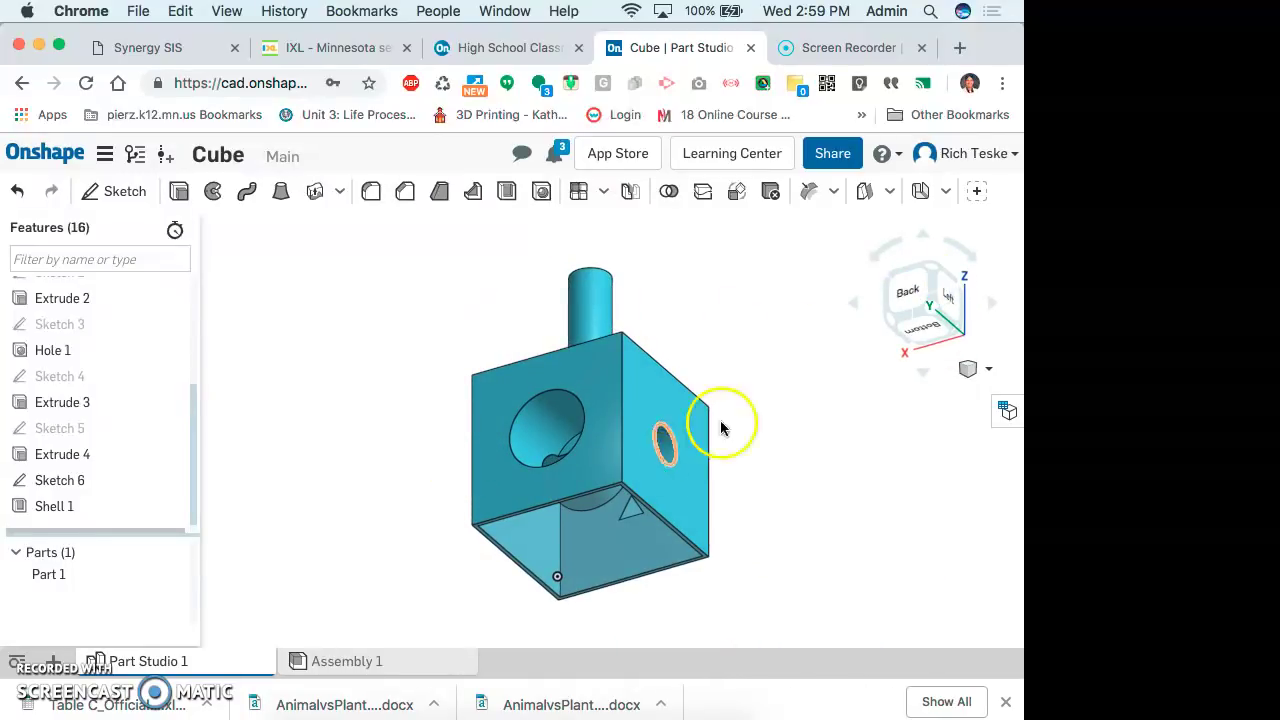
{"action": "left_click_drag", "start_coordinate": [931, 291], "coordinate": [900, 349]}
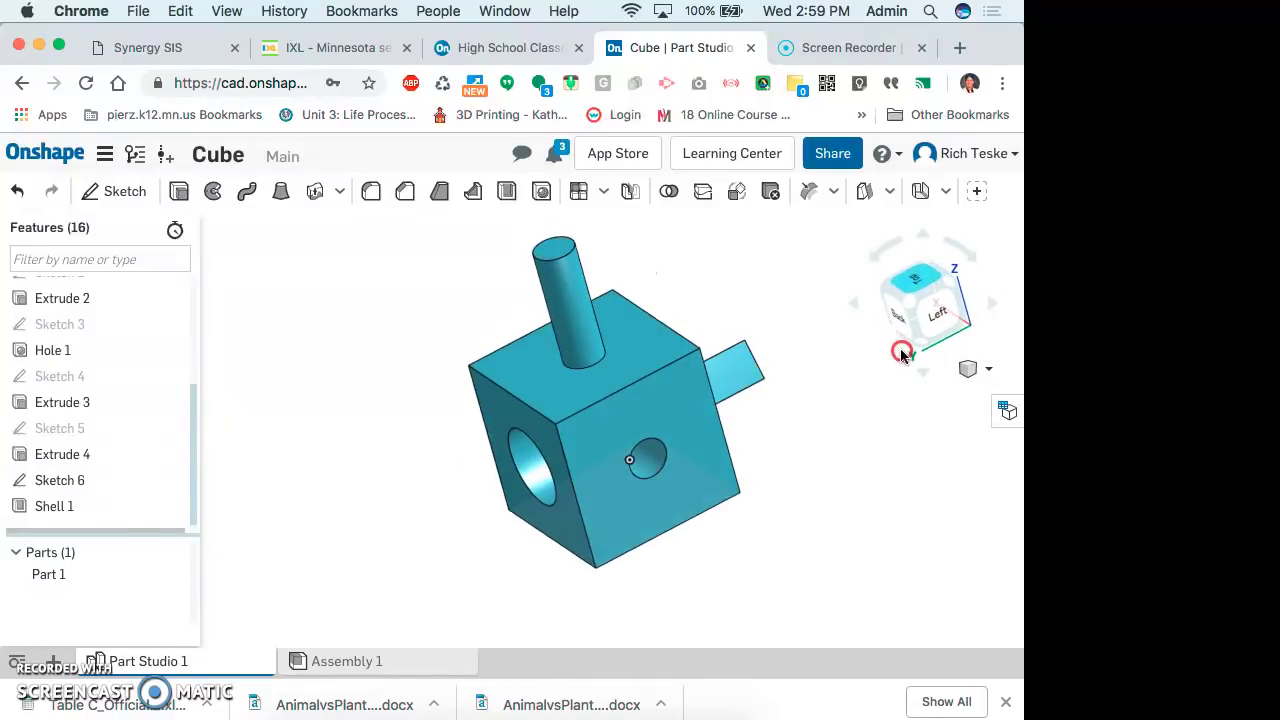
{"action": "left_click", "coordinate": [48, 678]}
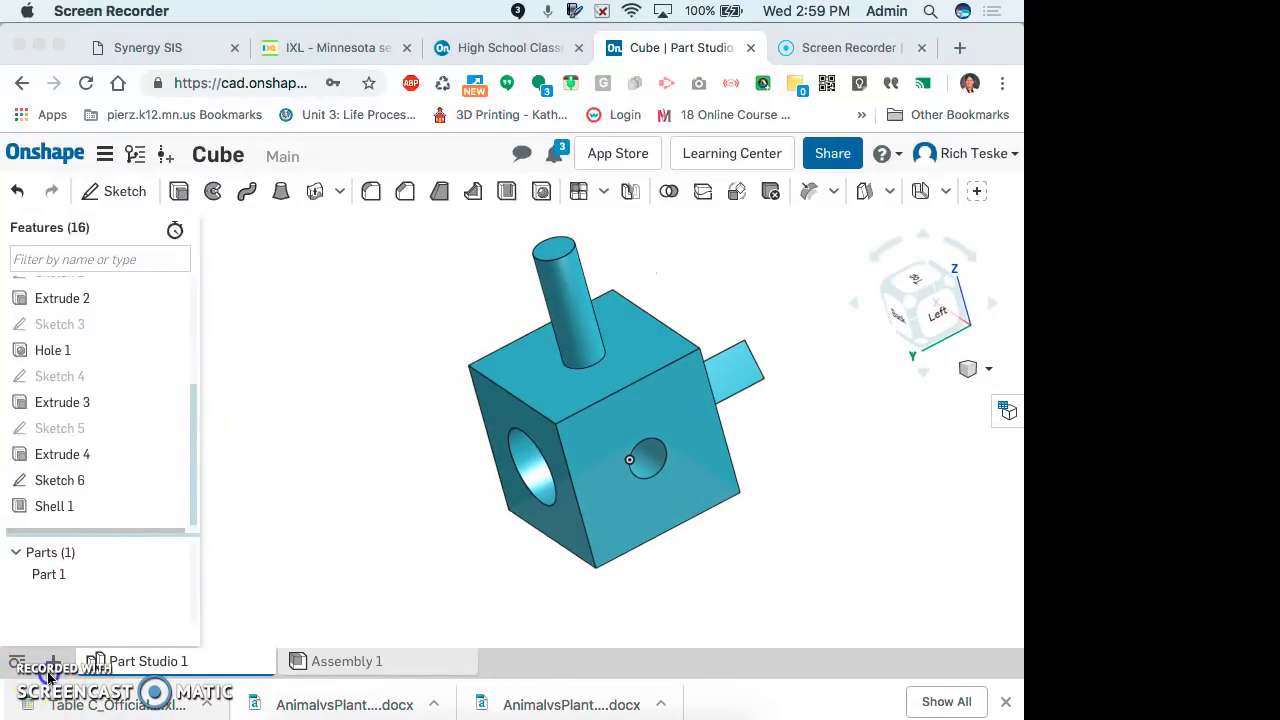